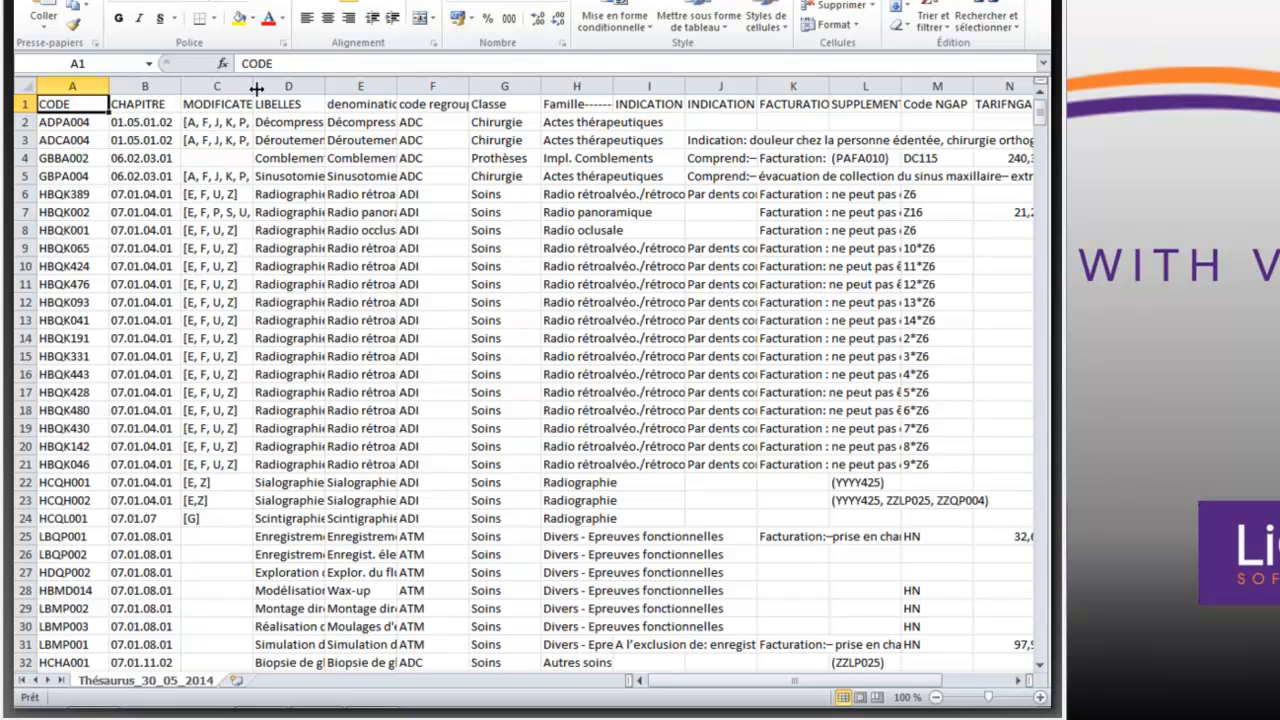
- Widen the MODIFICATEUR and LIBELLES columns and read the full labels in cells D2 and D15
drag(254, 86, 272, 86)
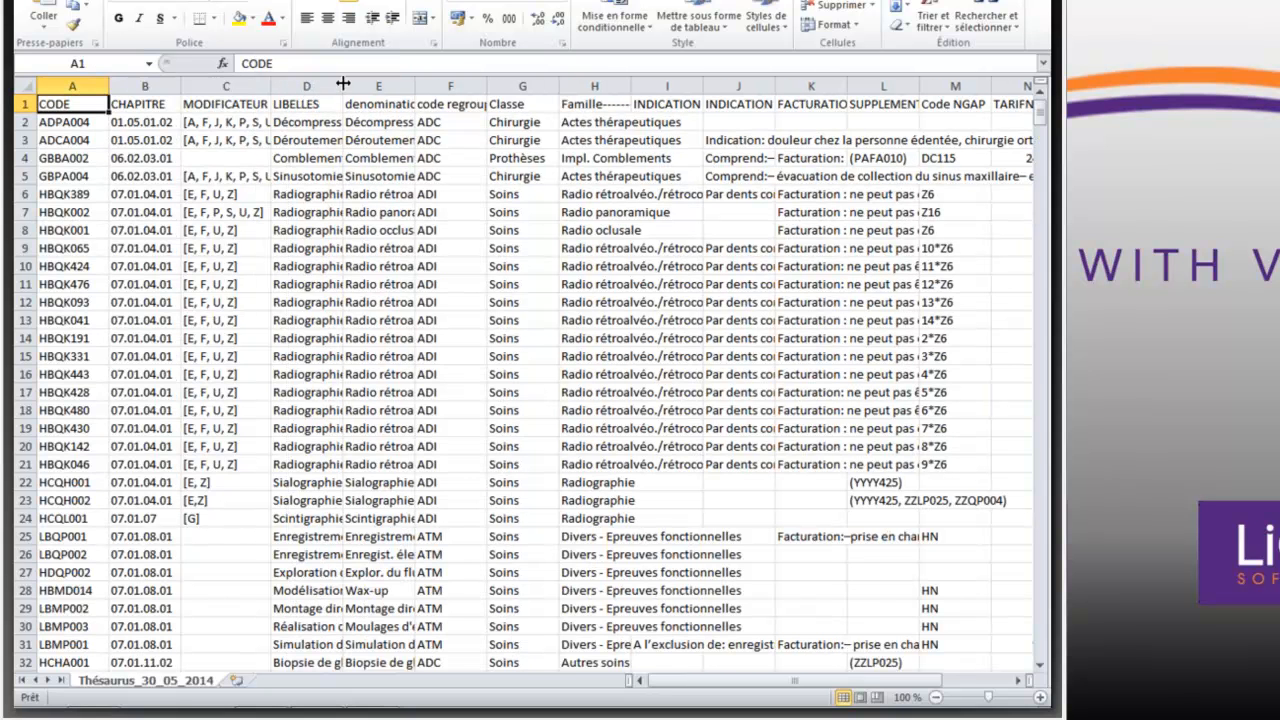
drag(344, 86, 441, 86)
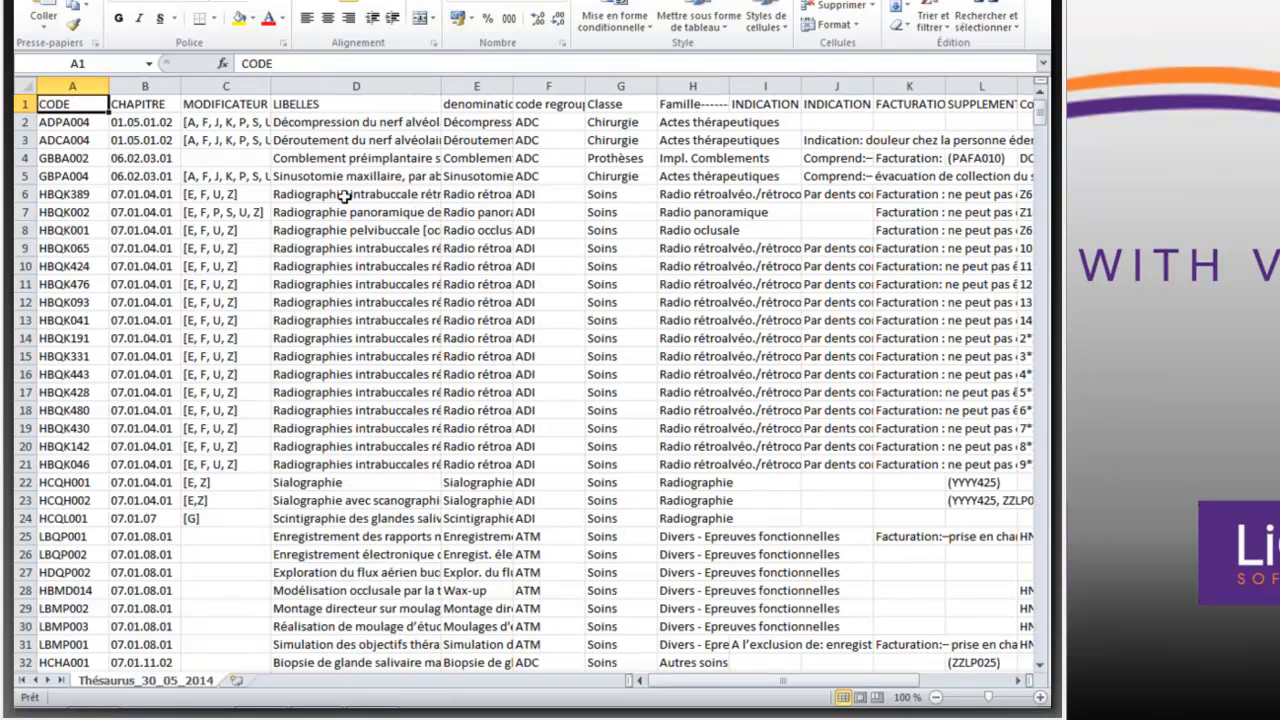
click(320, 121)
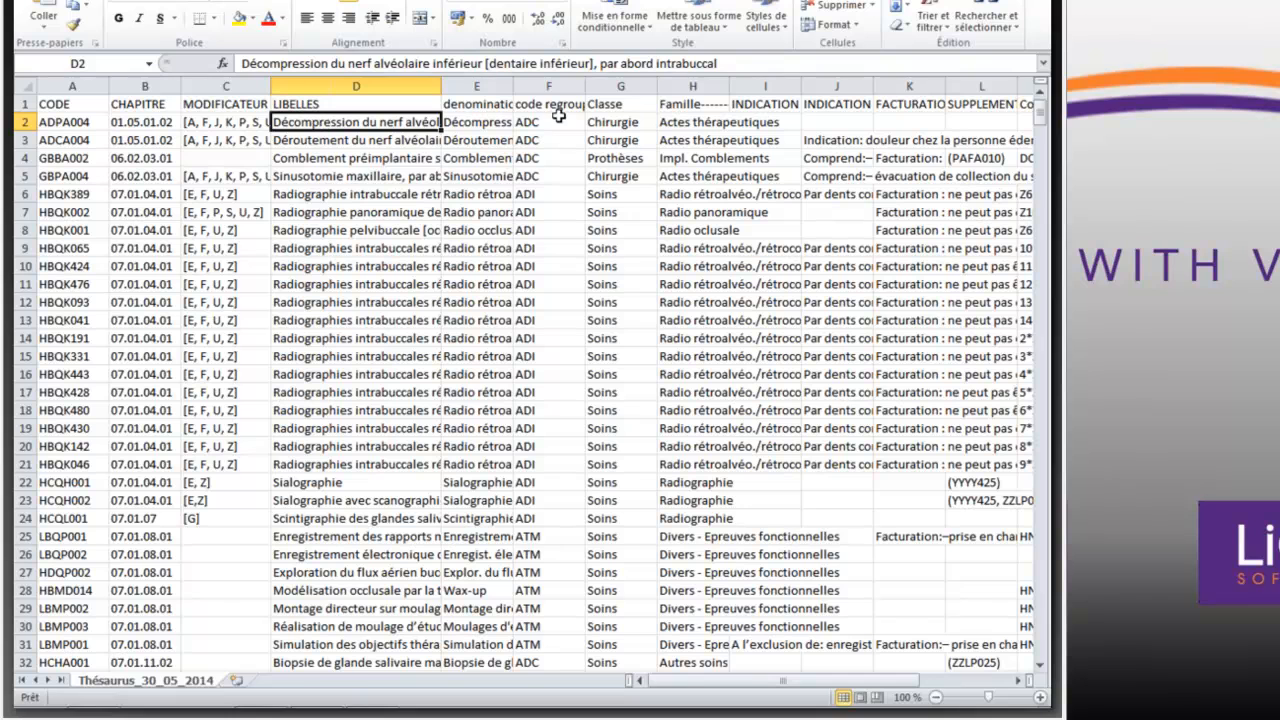
click(380, 358)
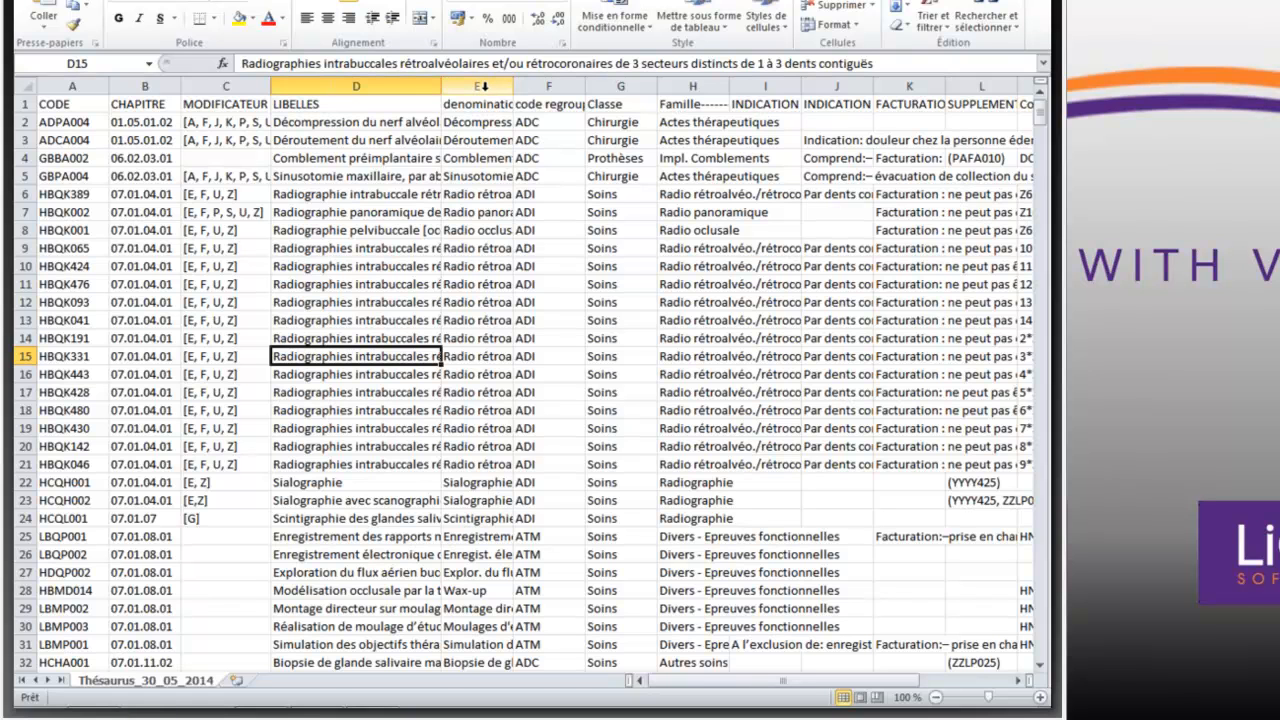
- Widen the denomination courante column so that more of each common procedure name is readable
click(484, 87)
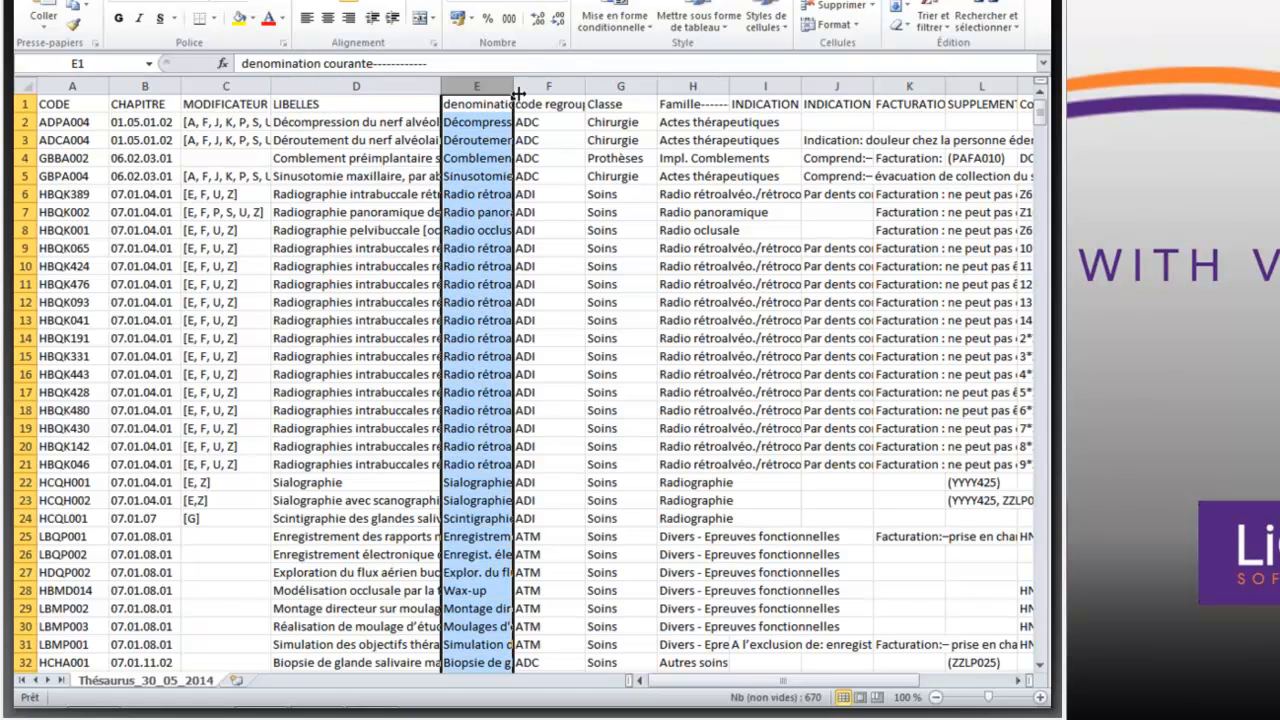
drag(511, 87, 606, 63)
click(606, 63)
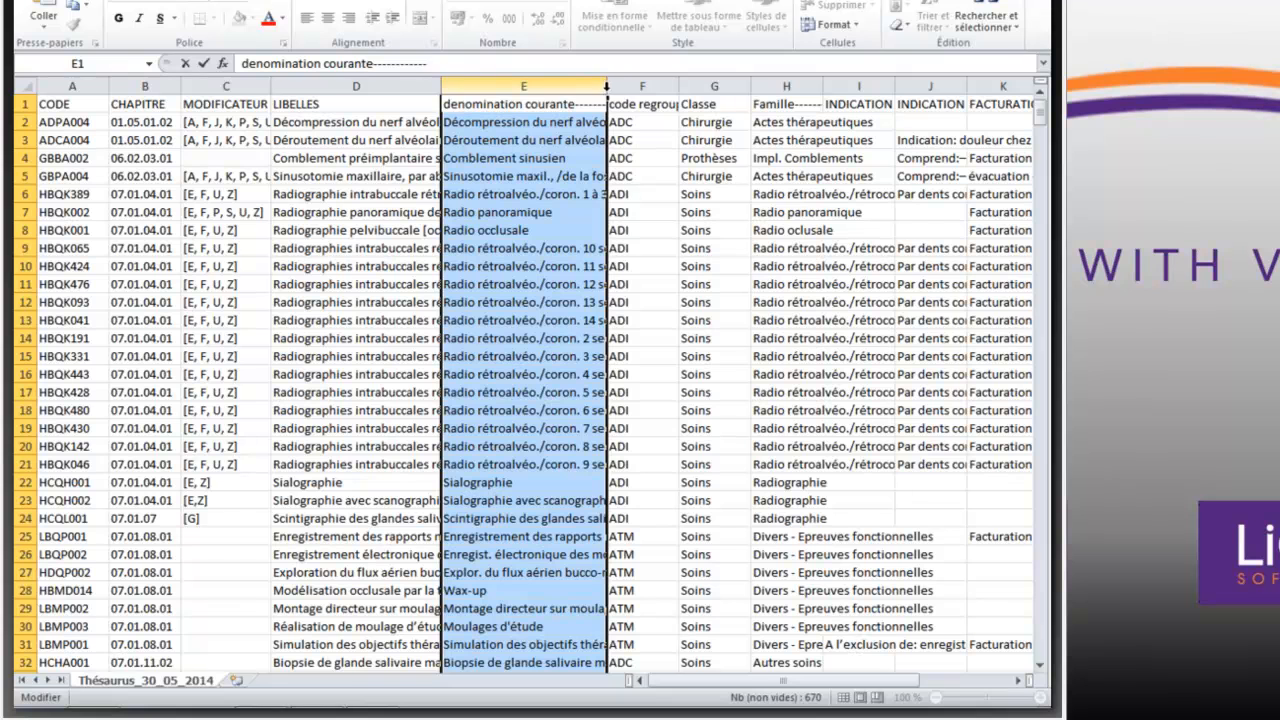
click(603, 83)
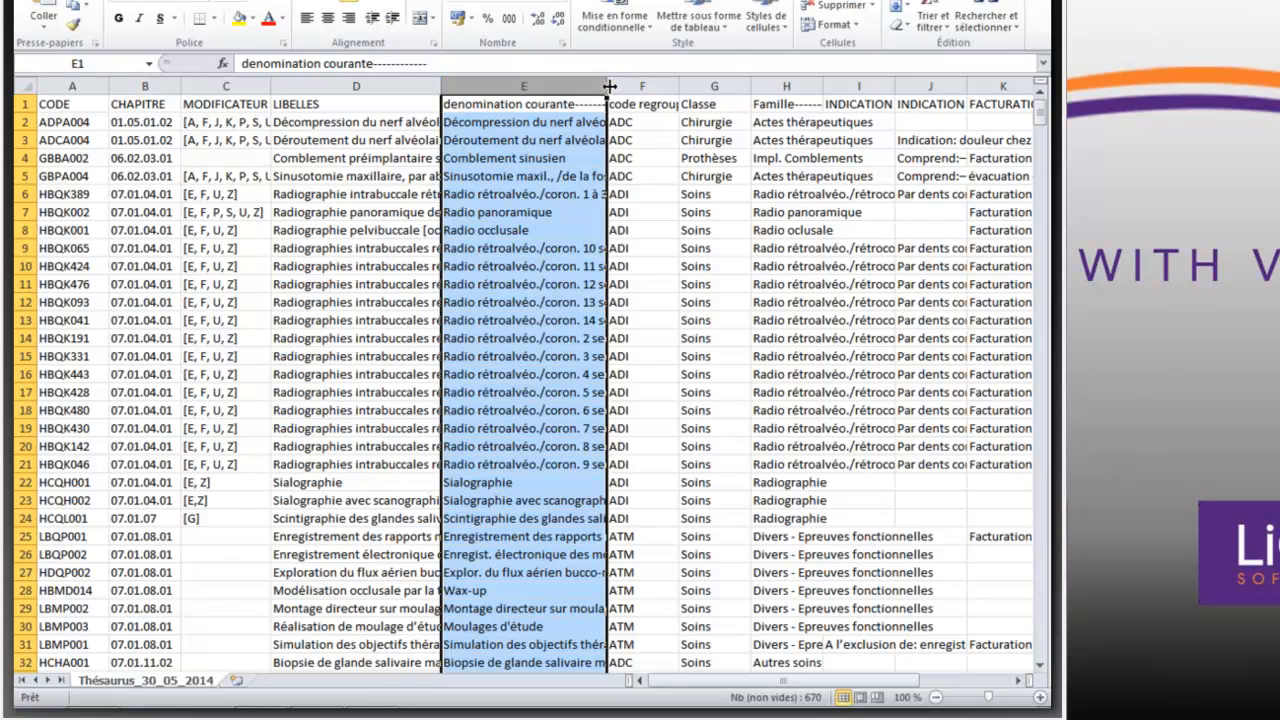
drag(608, 87, 685, 87)
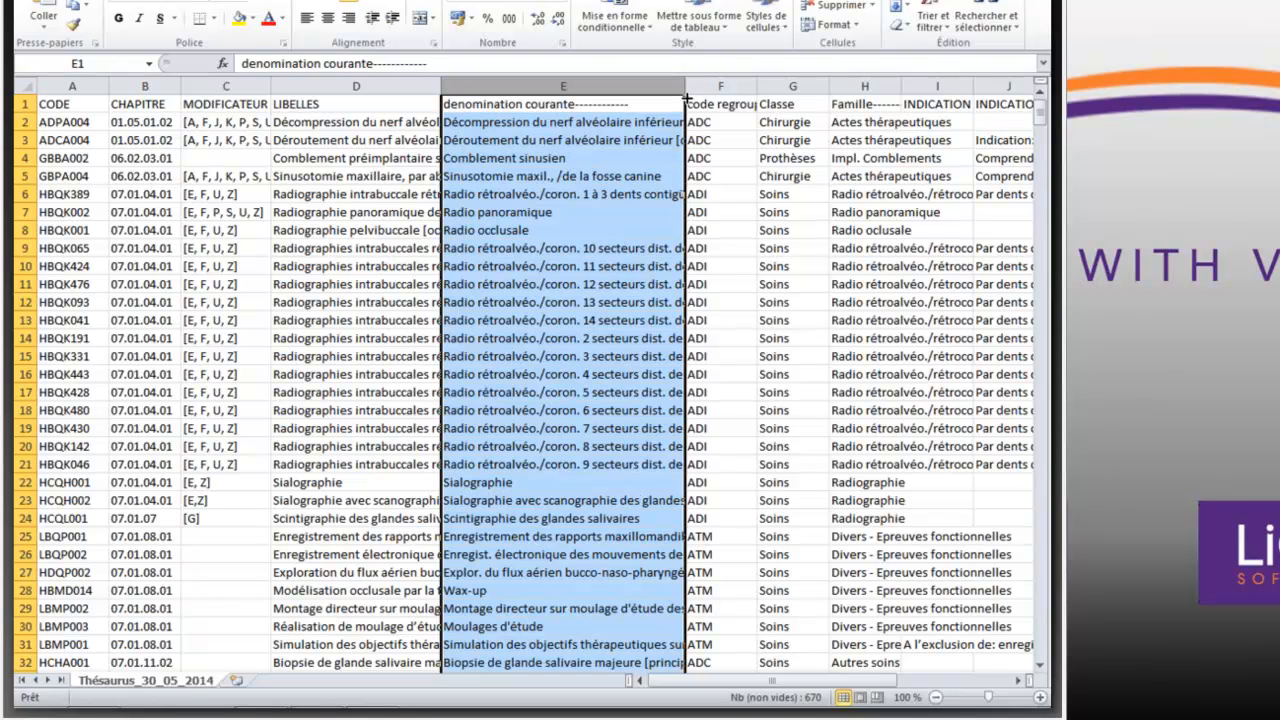
drag(684, 82, 571, 87)
- Highlight the code regroupement column and the Classe column, and widen the Famille column to fit its entries
click(611, 85)
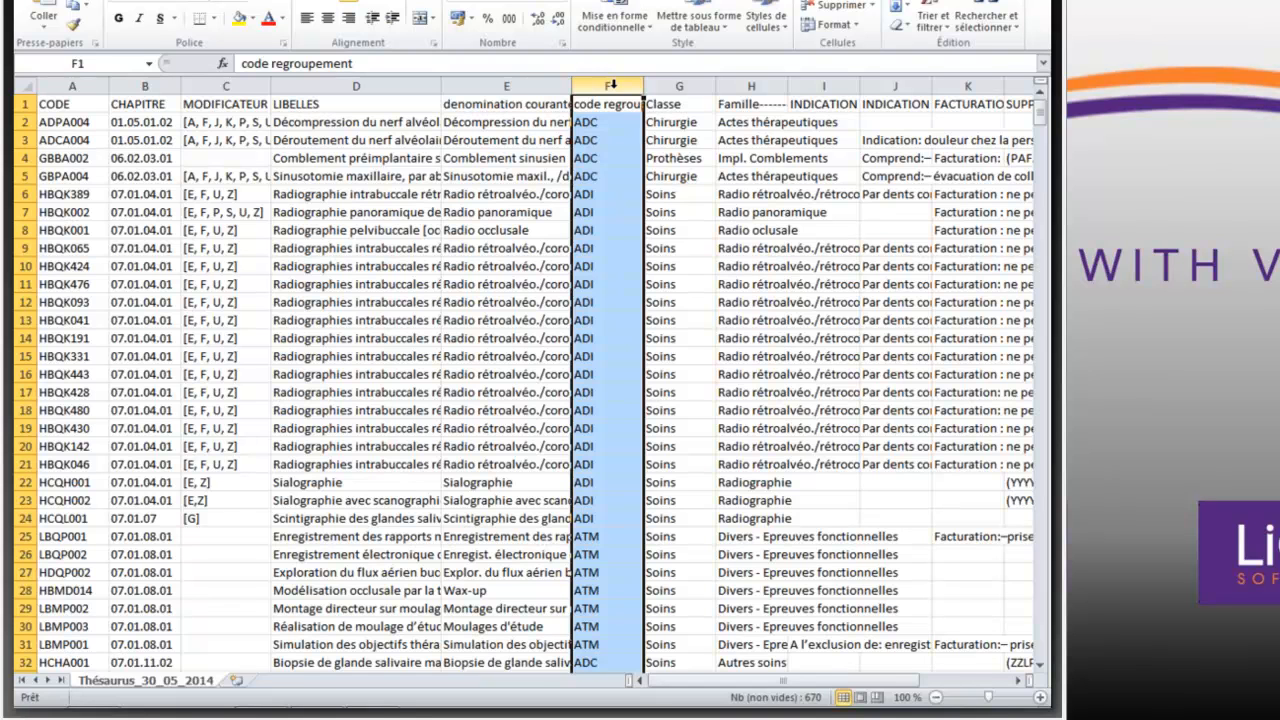
click(670, 83)
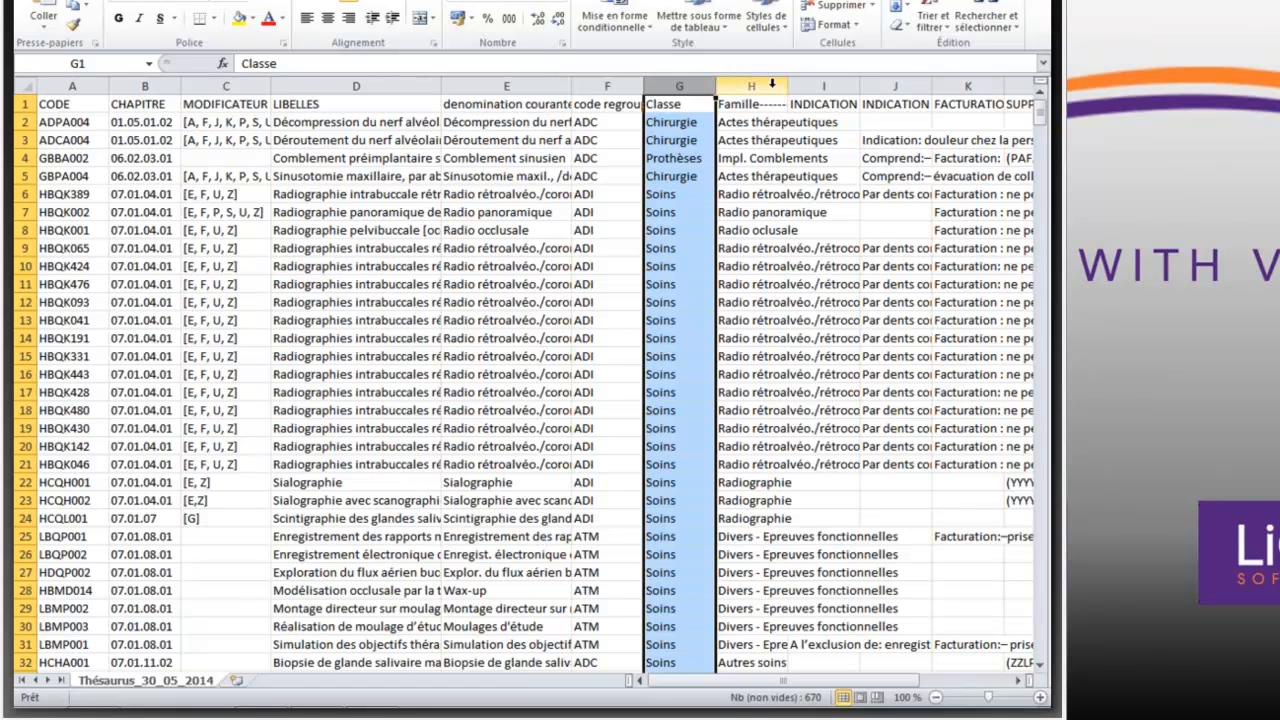
drag(790, 88, 913, 84)
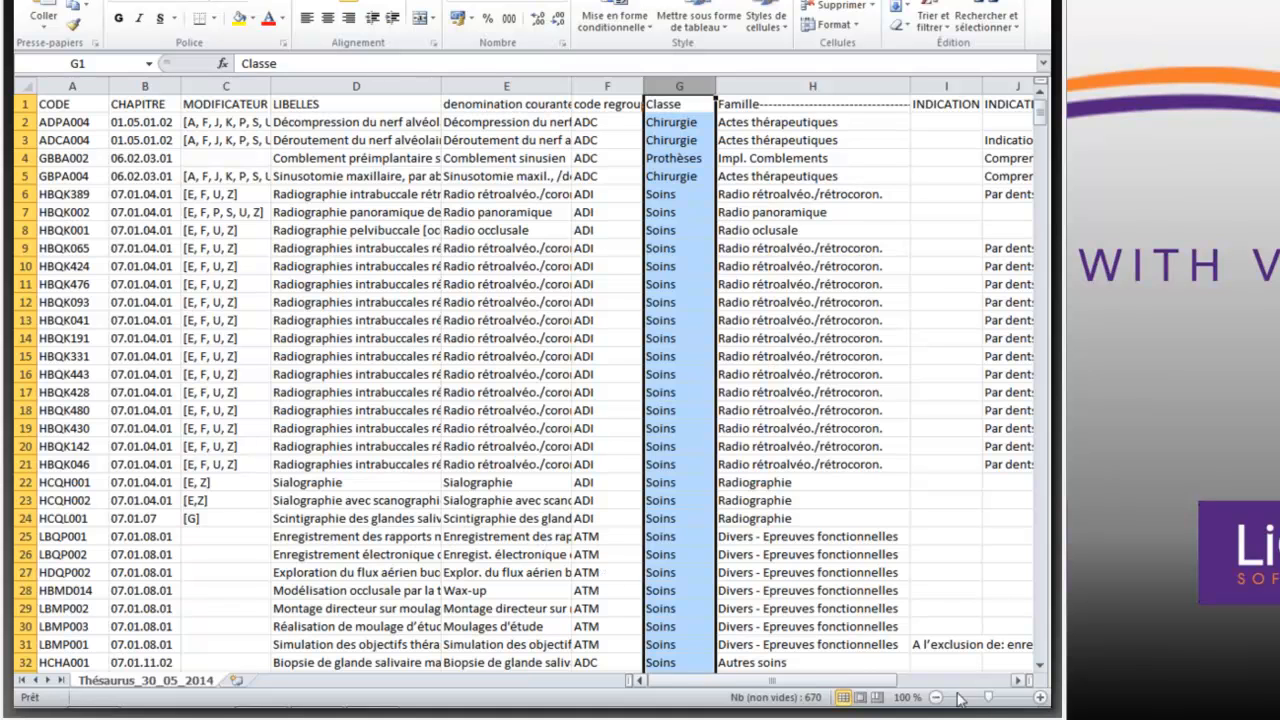
- Examine the INDICATION D'EXCLUSIONS column and read the exclusion text for the procedure in row 31
click(1021, 681)
click(1021, 682)
click(1021, 682)
click(1021, 682)
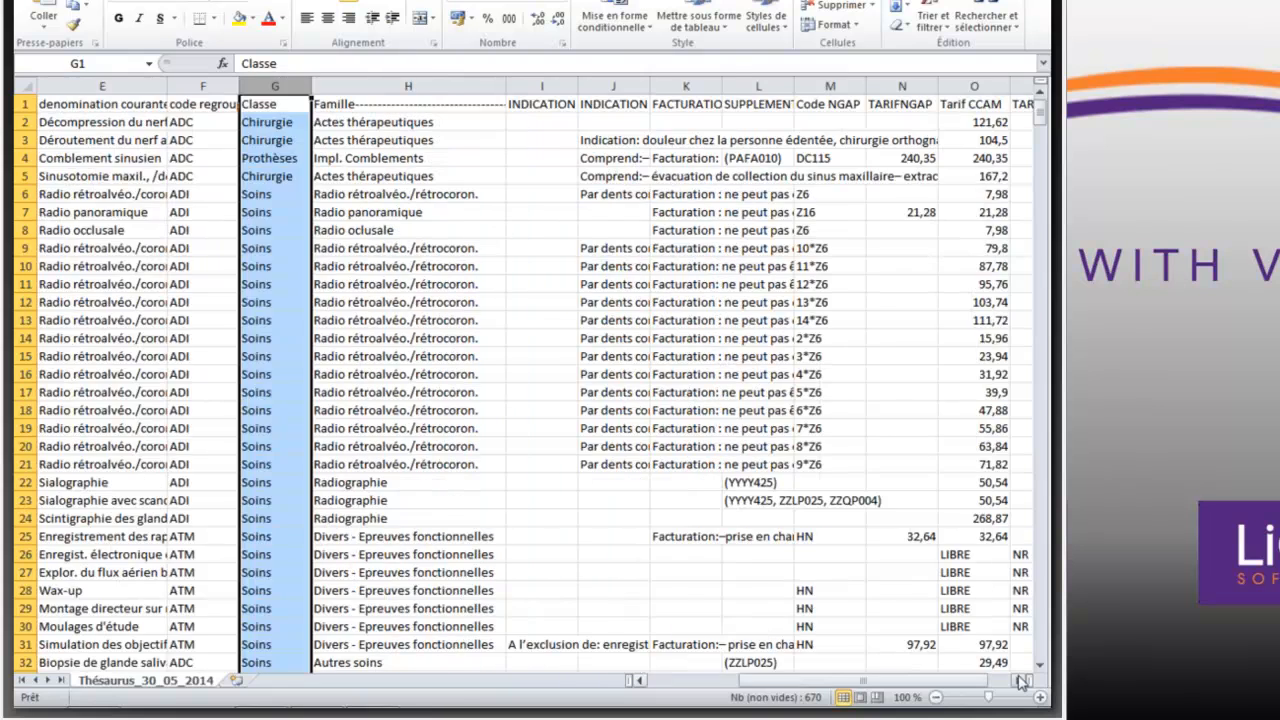
click(1021, 682)
click(1021, 682)
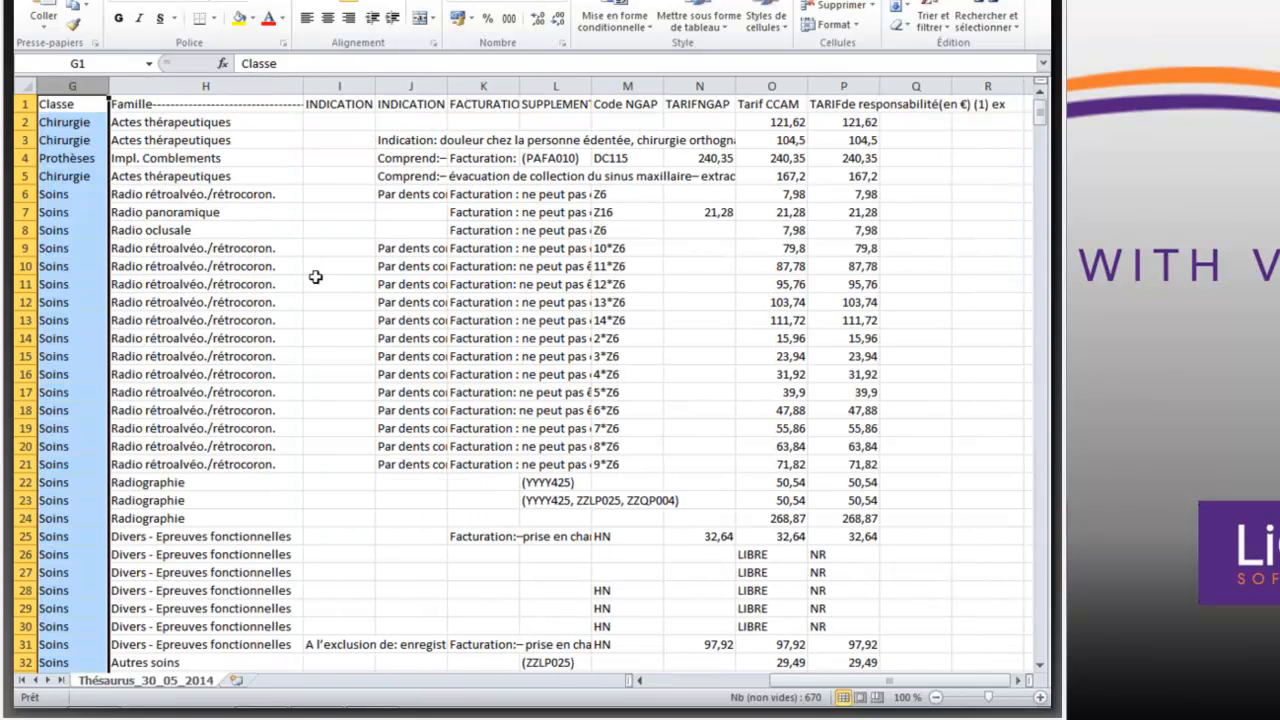
click(338, 92)
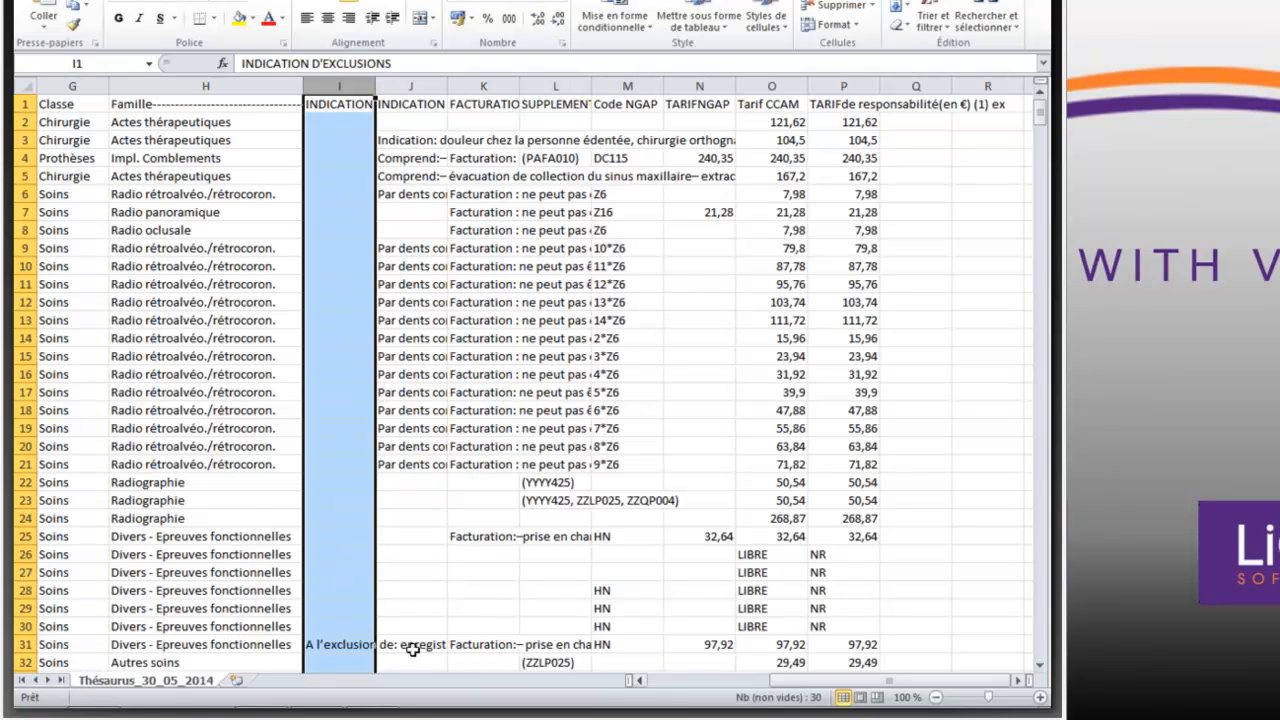
click(24, 644)
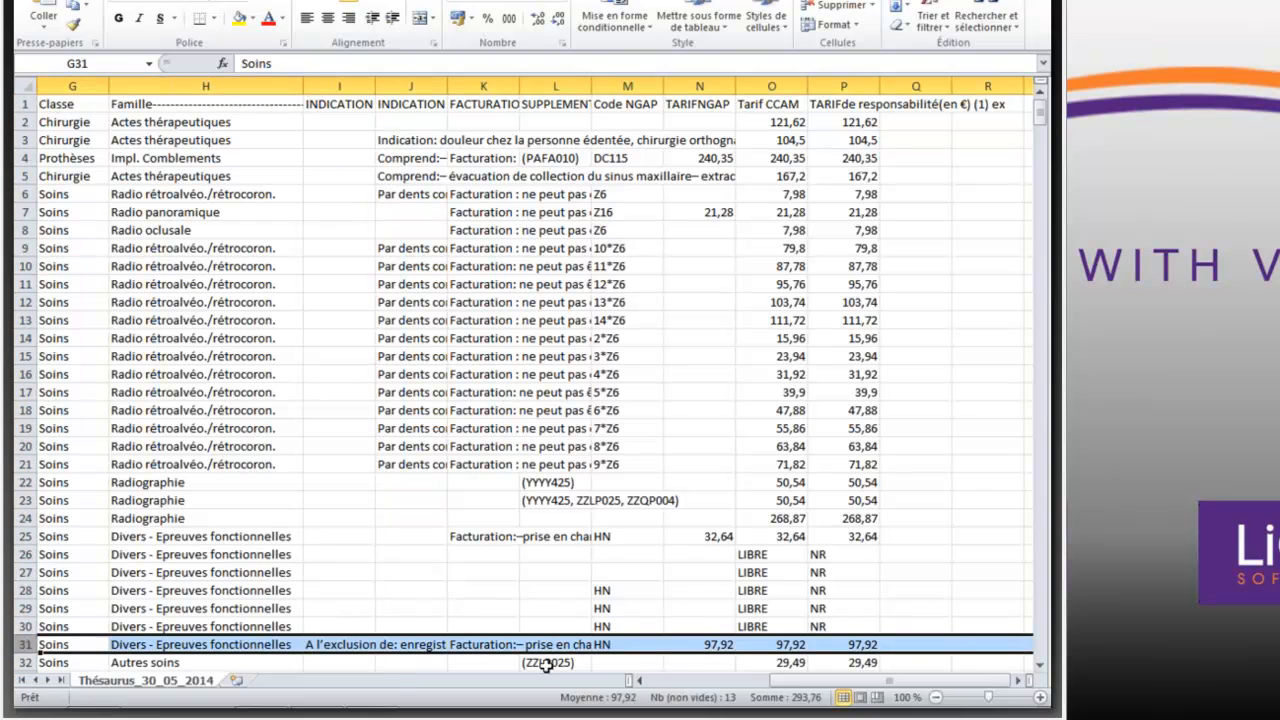
click(638, 680)
click(640, 680)
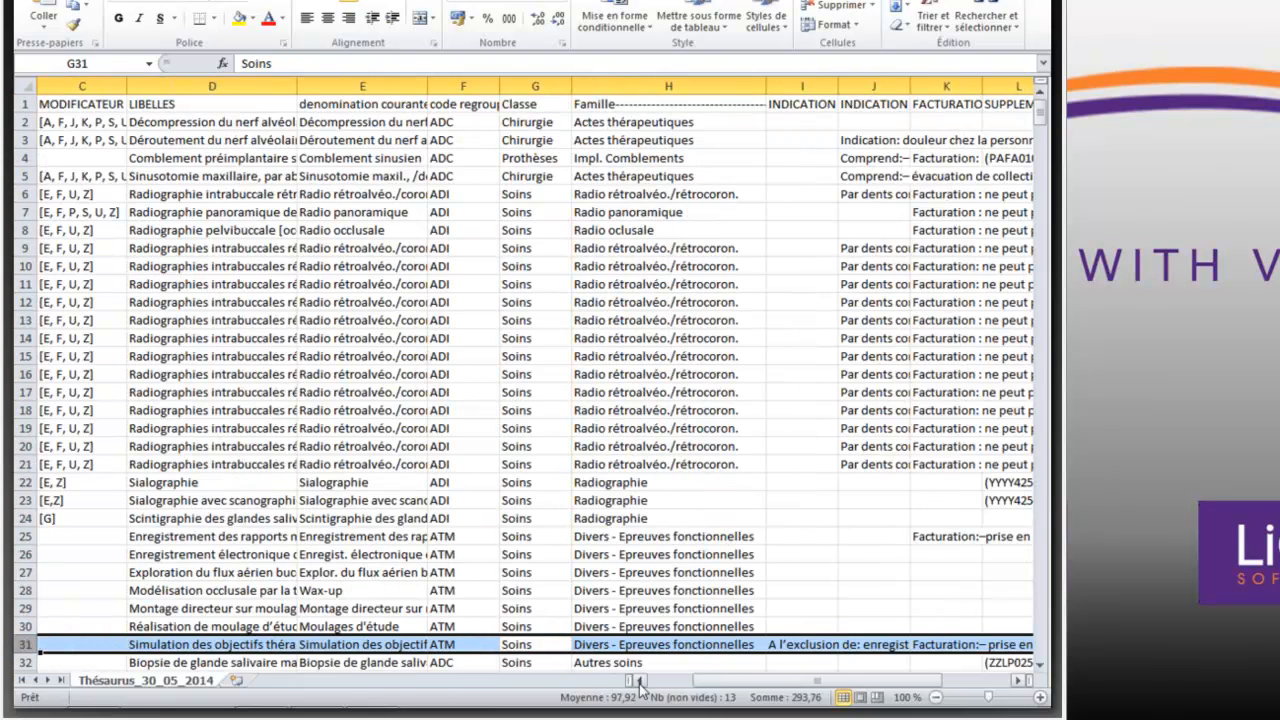
click(640, 680)
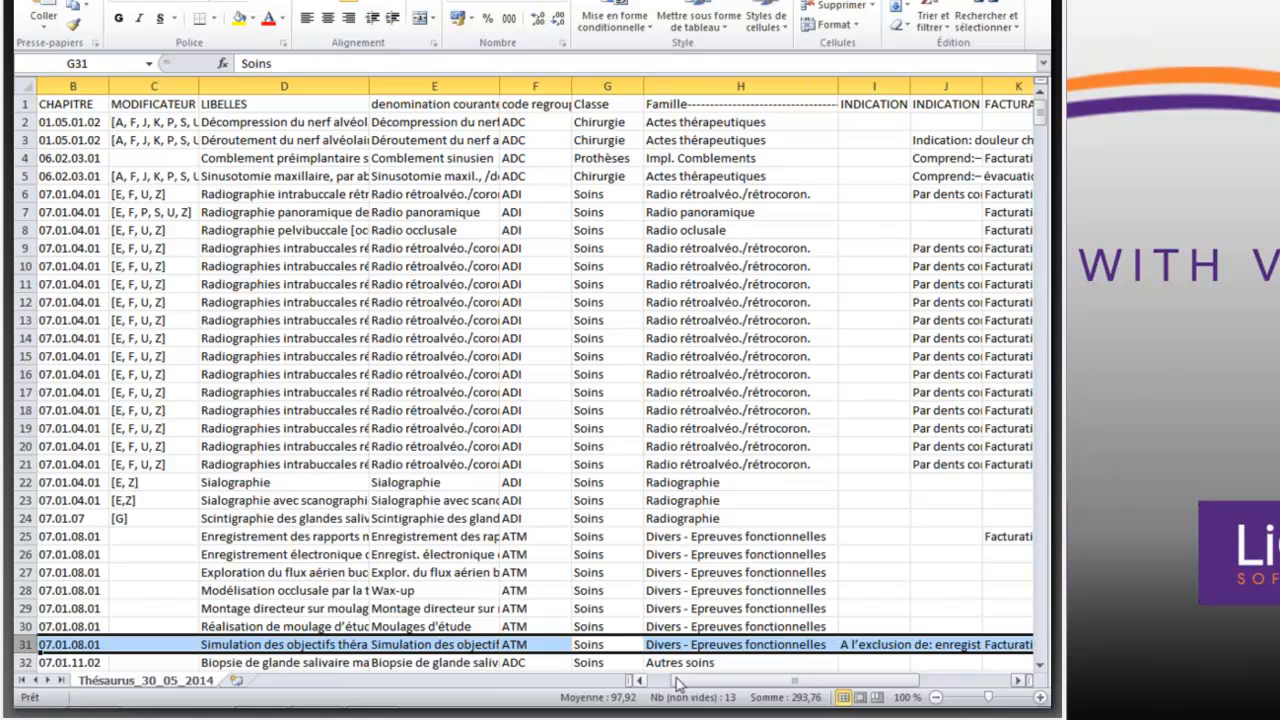
click(1020, 681)
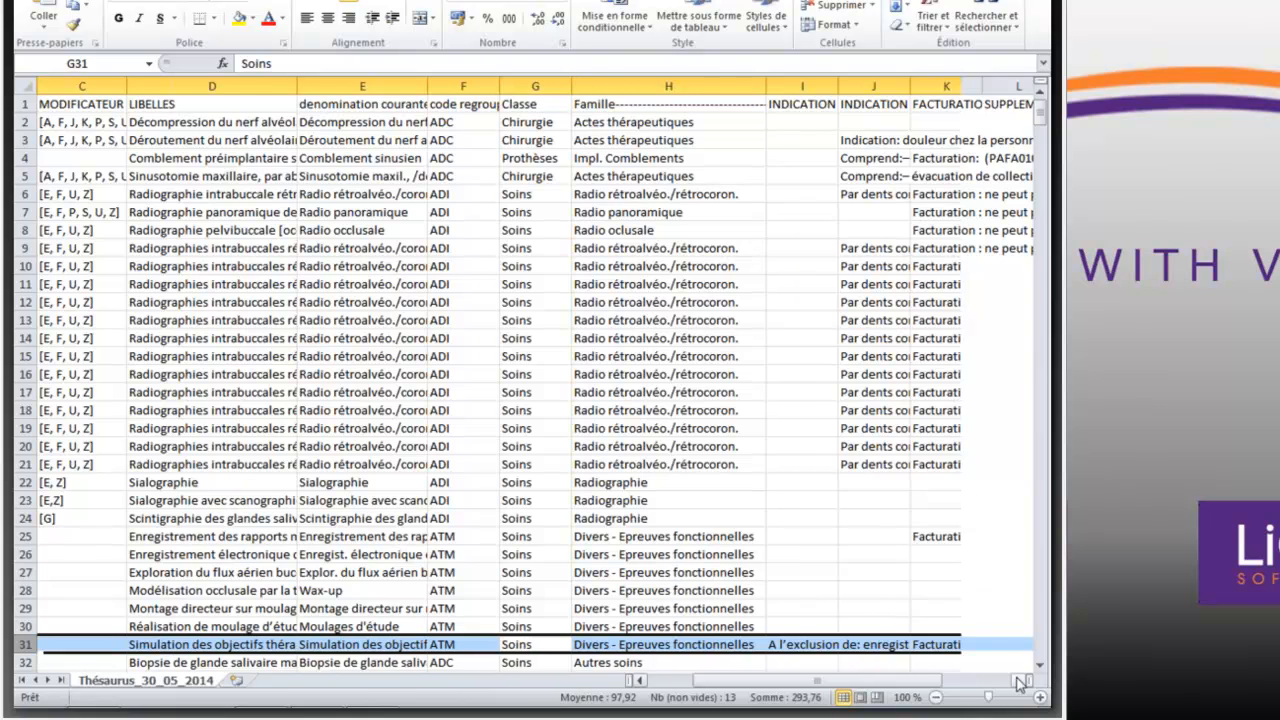
click(1019, 682)
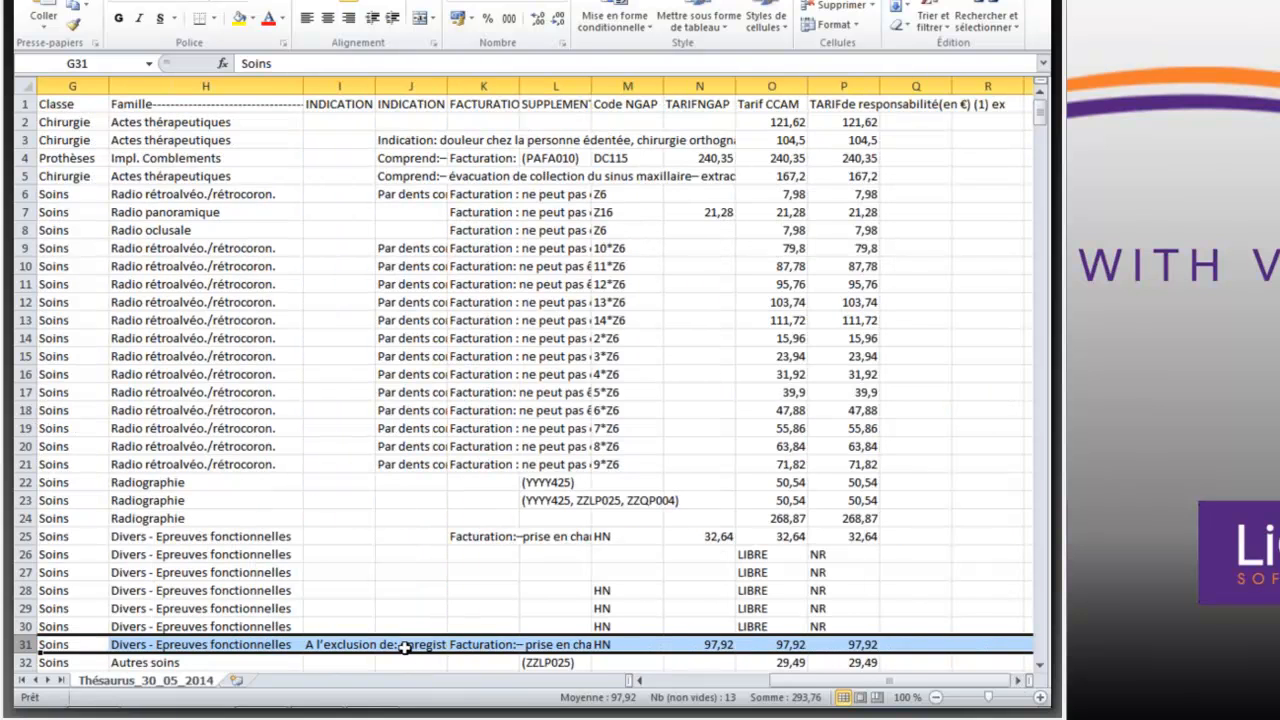
click(347, 647)
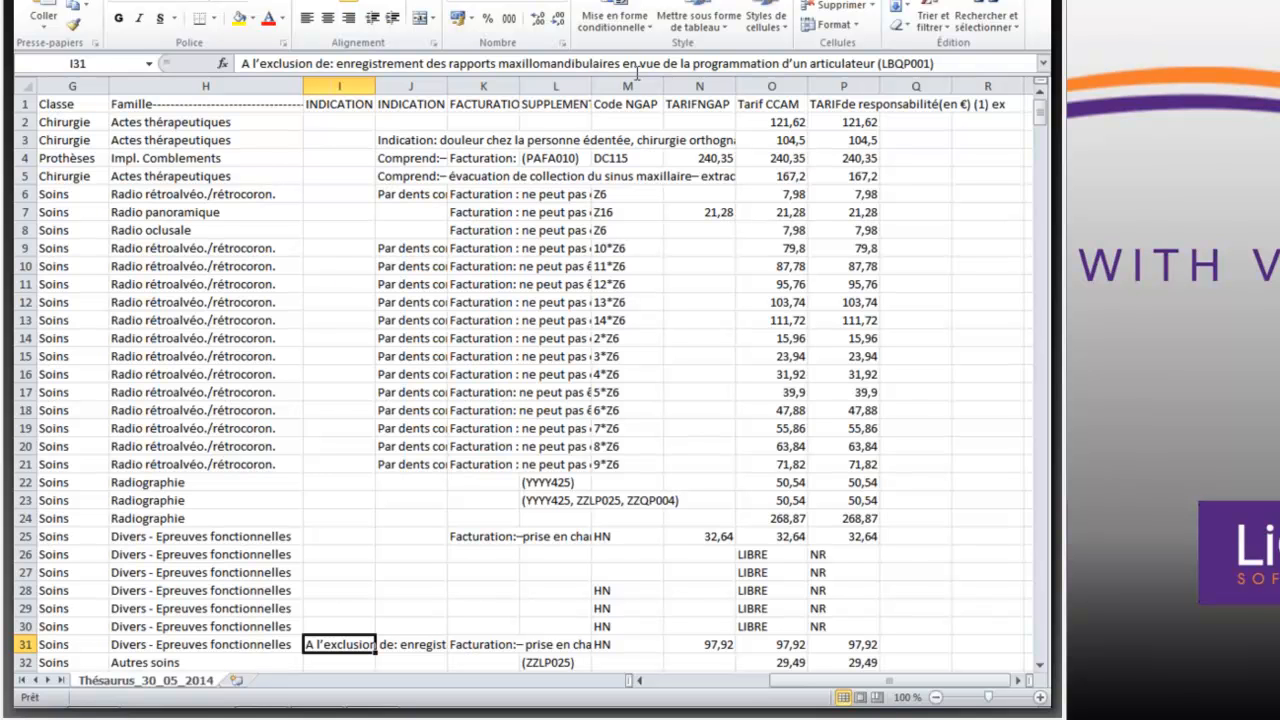
- Go through the INDICATION and FACTURATION columns, checking their headers and the first FACTURATION cells
click(420, 98)
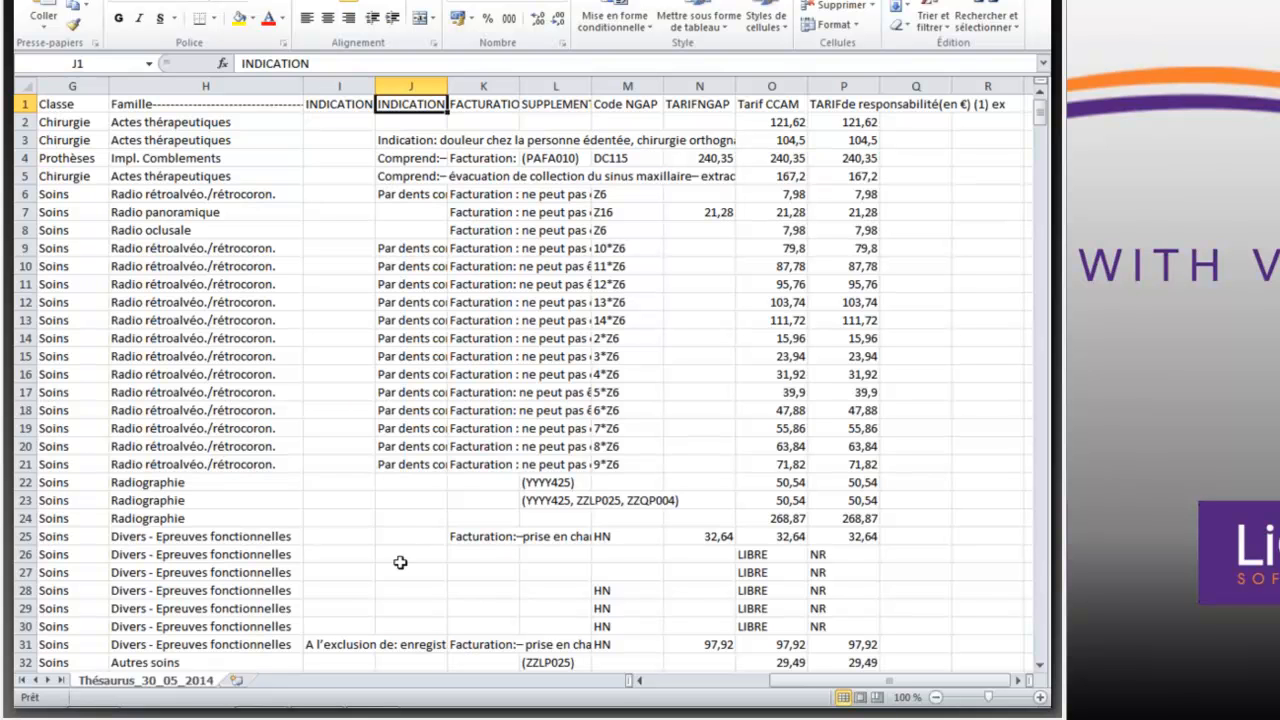
key(Right)
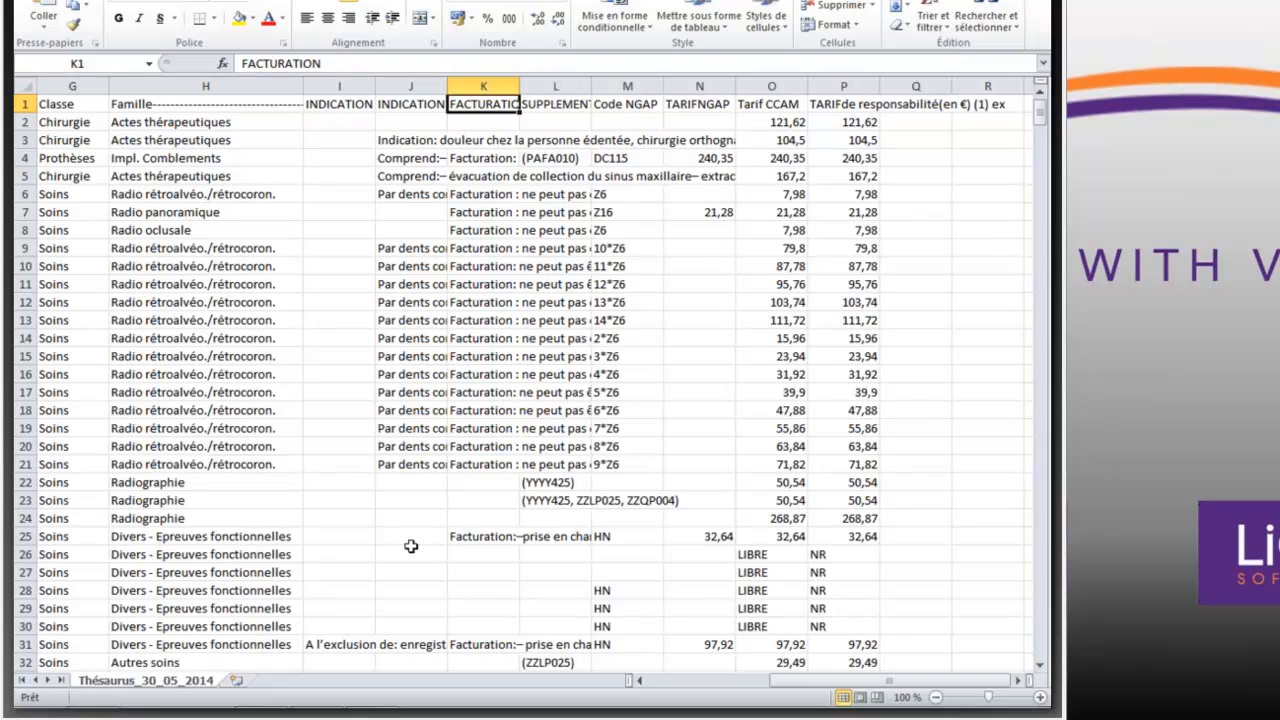
key(Down)
key(Down)
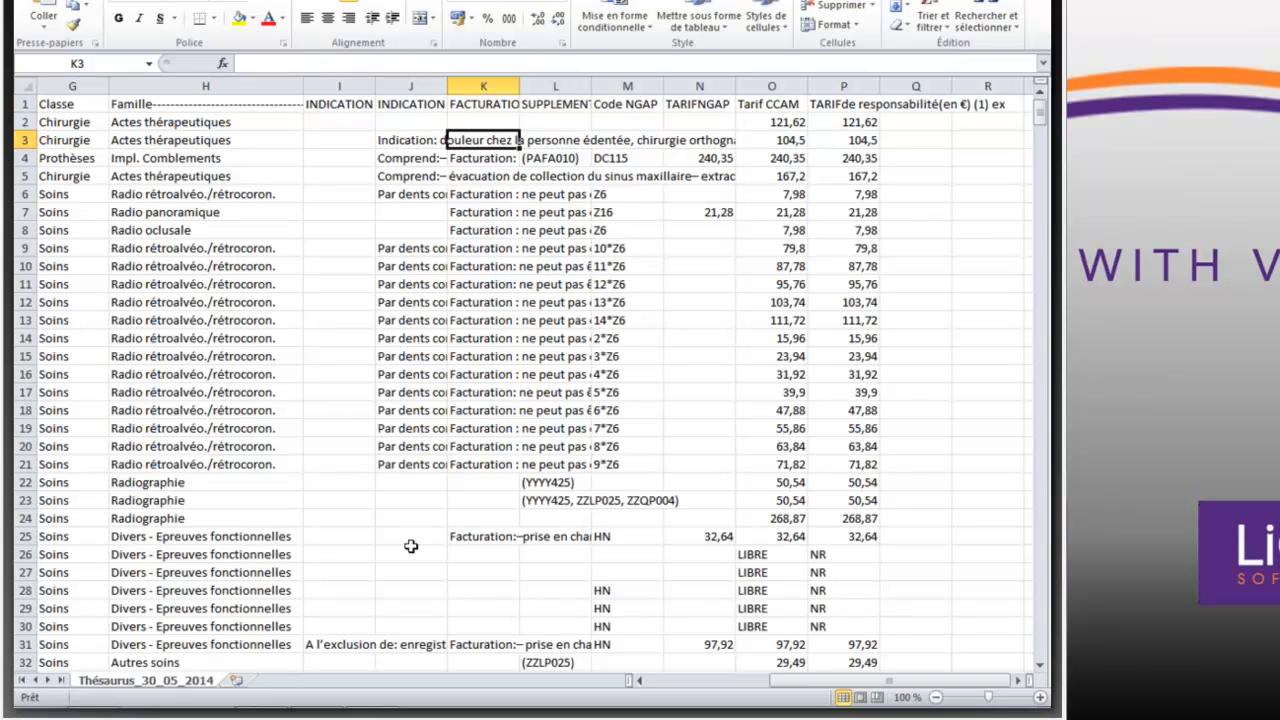
key(Down)
key(Down)
key(Up)
key(Up)
key(Up)
key(Up)
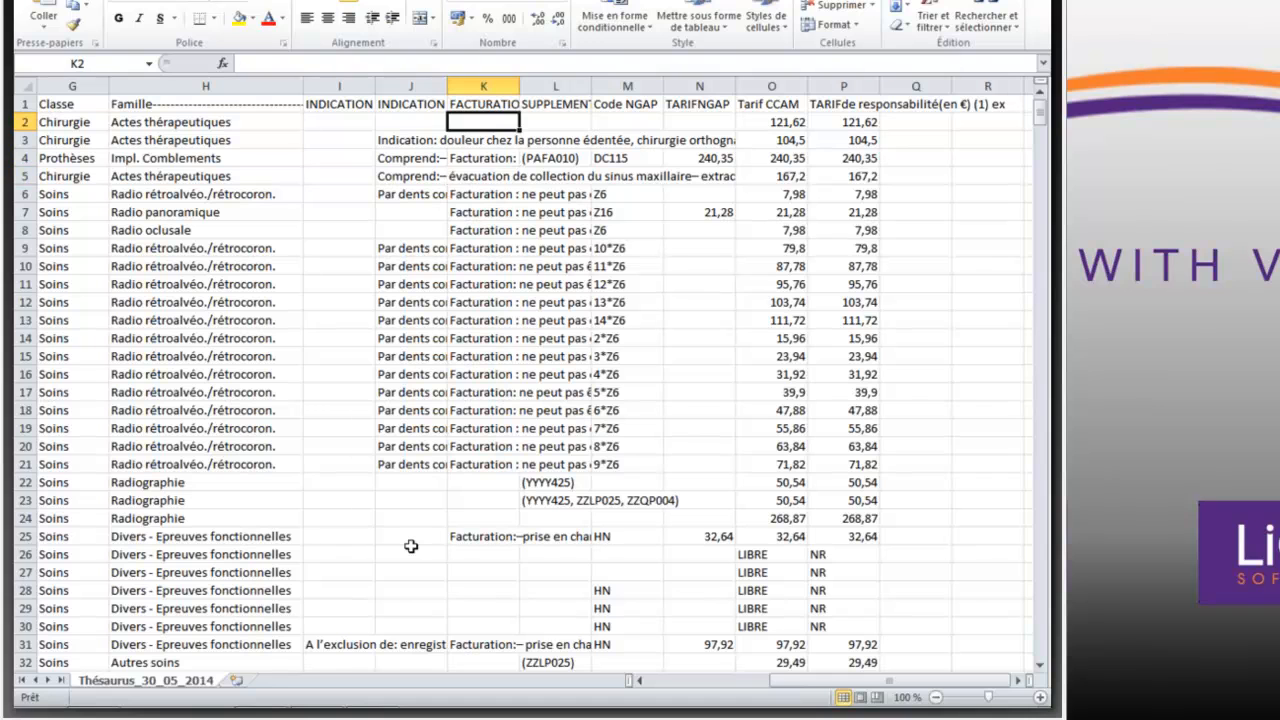
- Go down the SUPPLEMENTS POSSIBLES column to row 23 and read the supplement codes listed for the radiography procedures
key(Right)
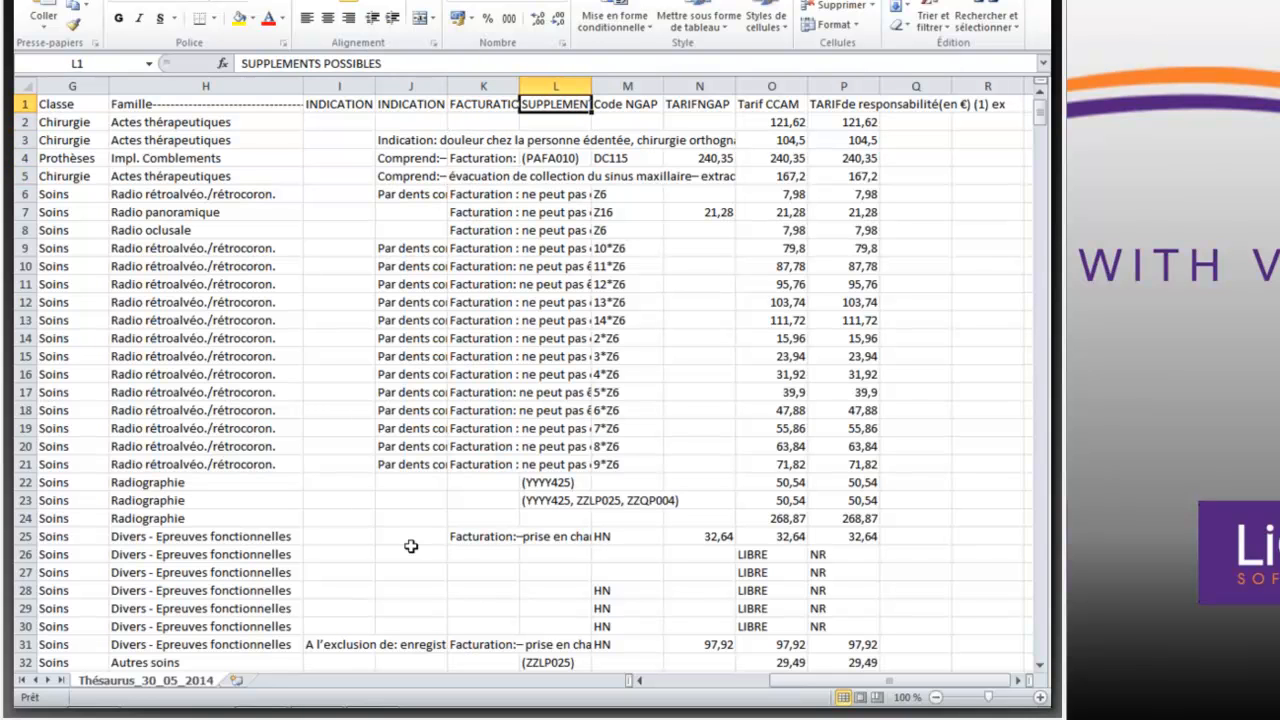
key(Down)
key(Down)
key(Down)
key(Down)
key(Down)
key(Down)
key(Down)
key(Down)
key(Down)
key(Down)
key(Down)
key(Down)
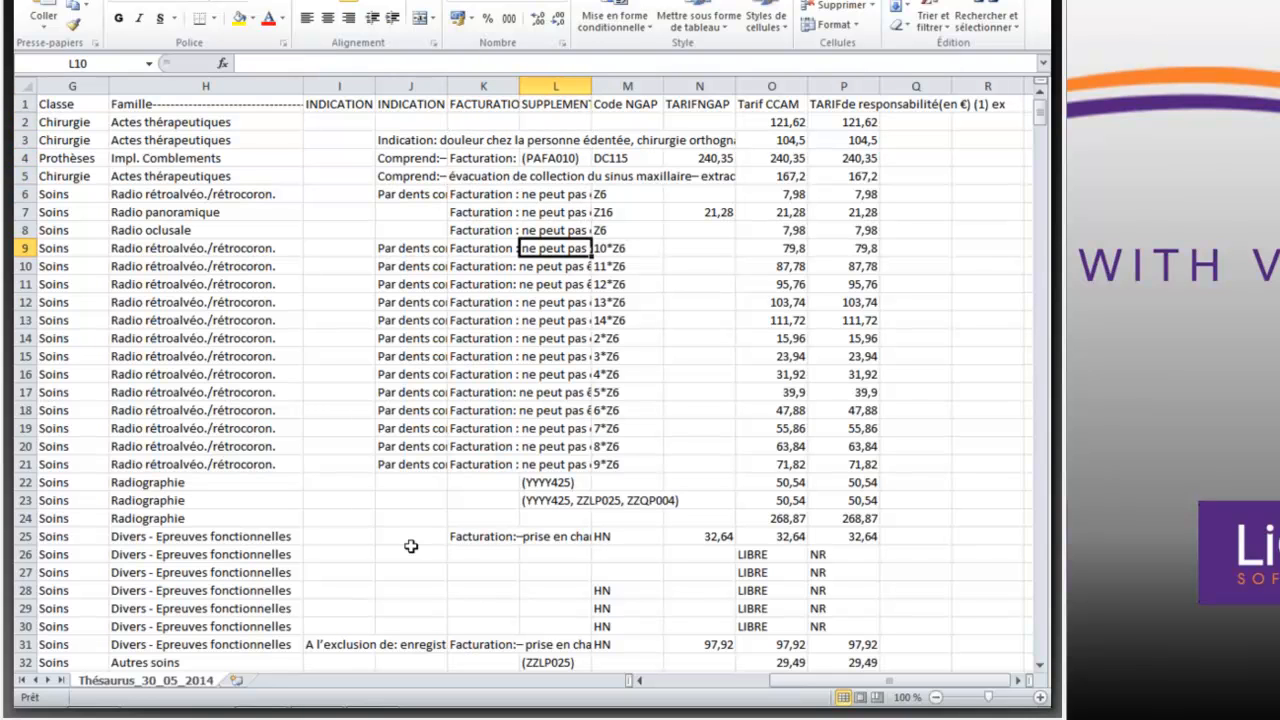
key(Down)
key(Down)
key(Down)
key(Down)
key(Down)
key(Down)
key(Down)
key(Down)
key(Down)
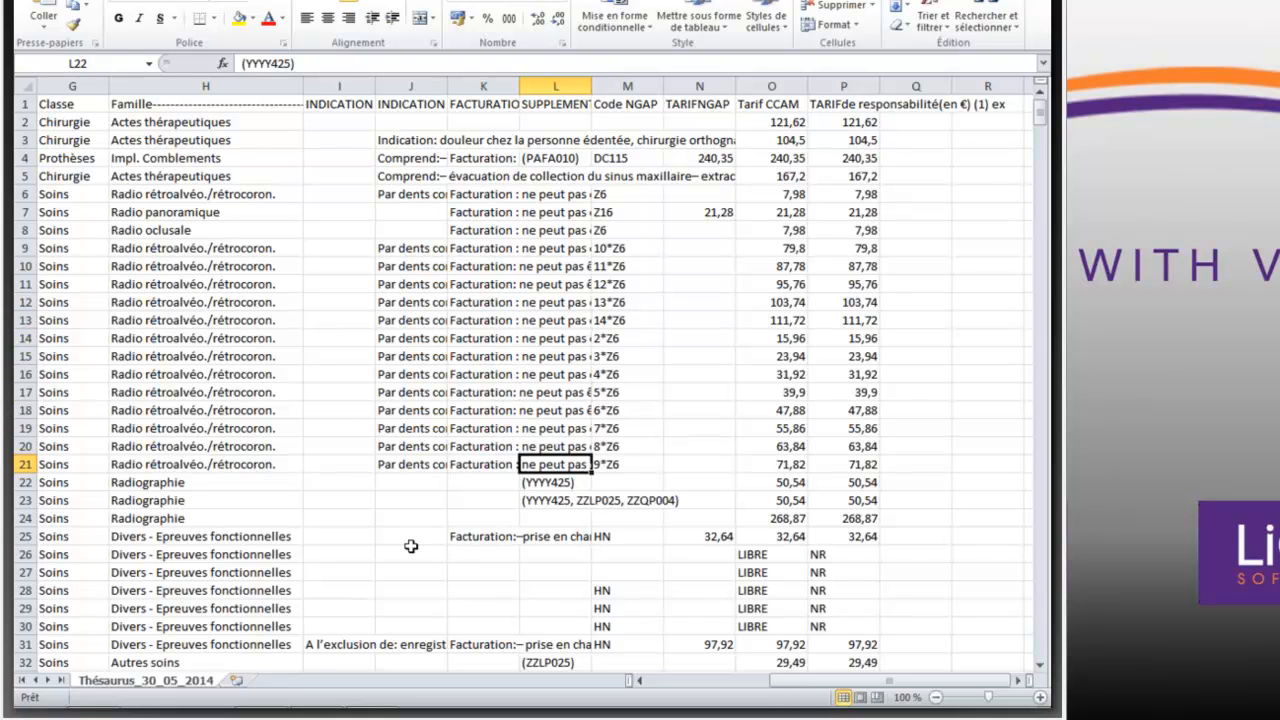
key(Down)
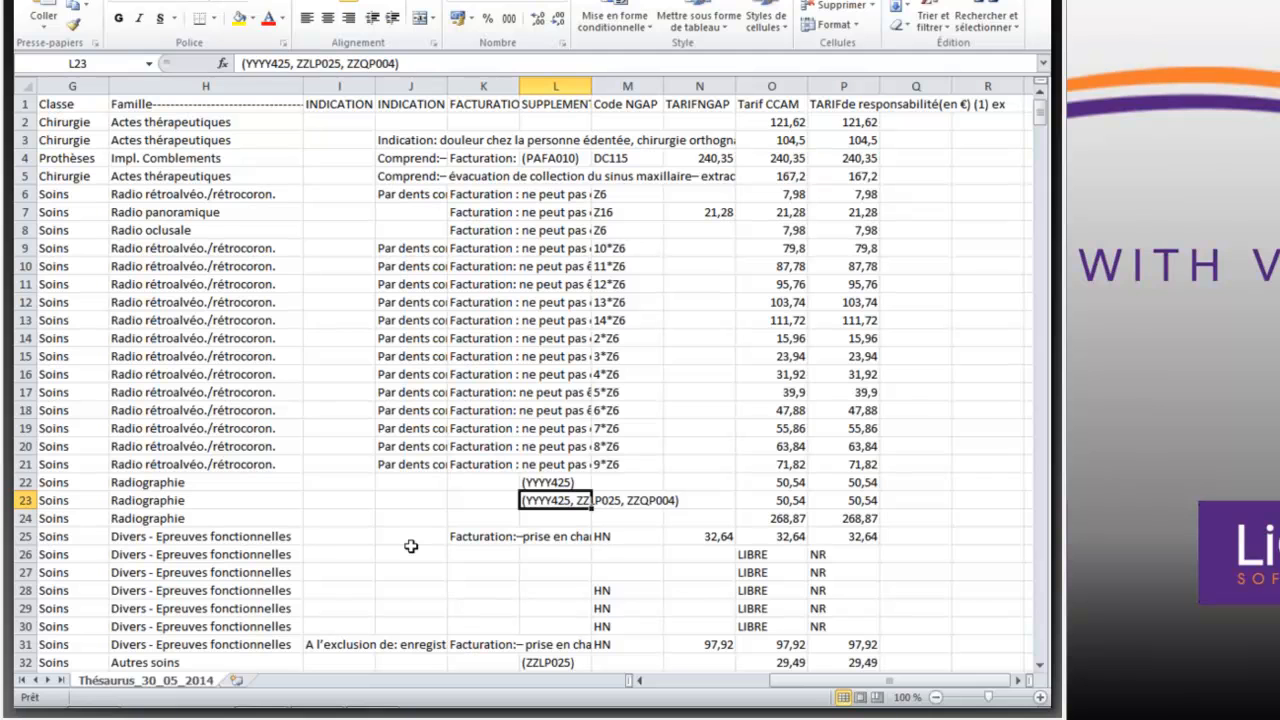
key(Up)
key(Up)
key(Up)
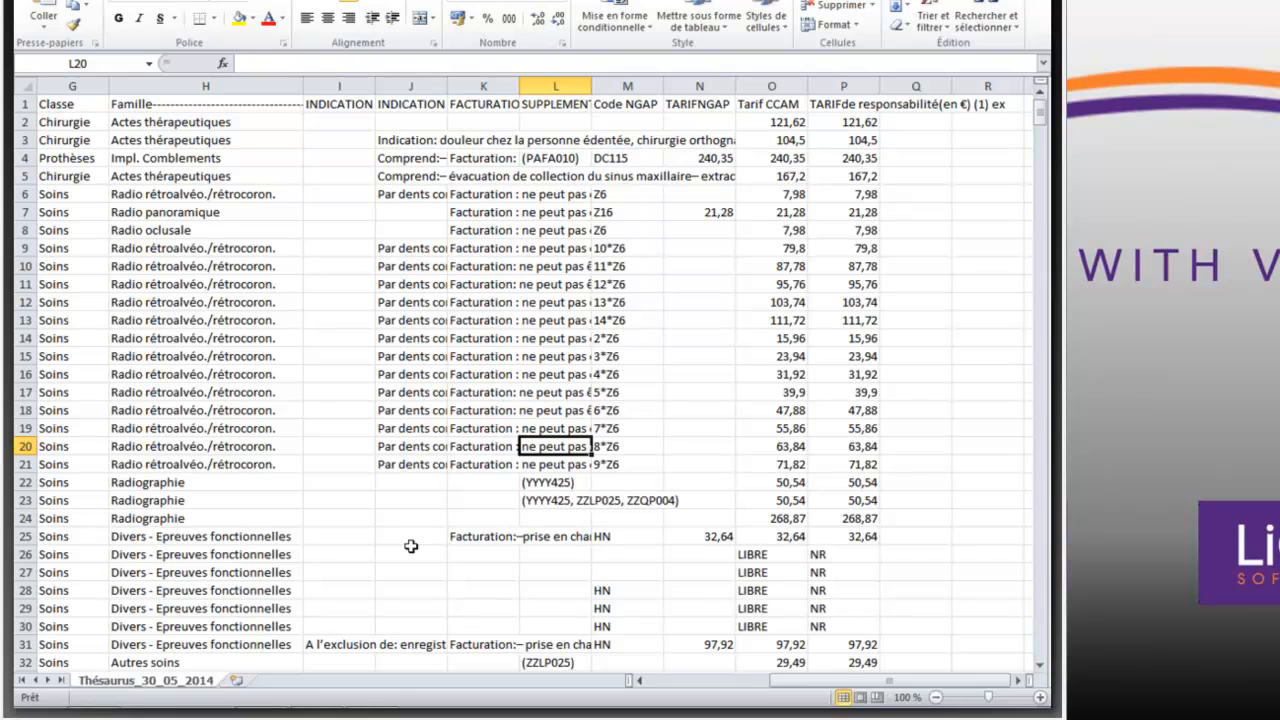
- Check the Code NGAP column and highlight the Radio panoramique row to compare its NGAP and CCAM tariffs
key(Right)
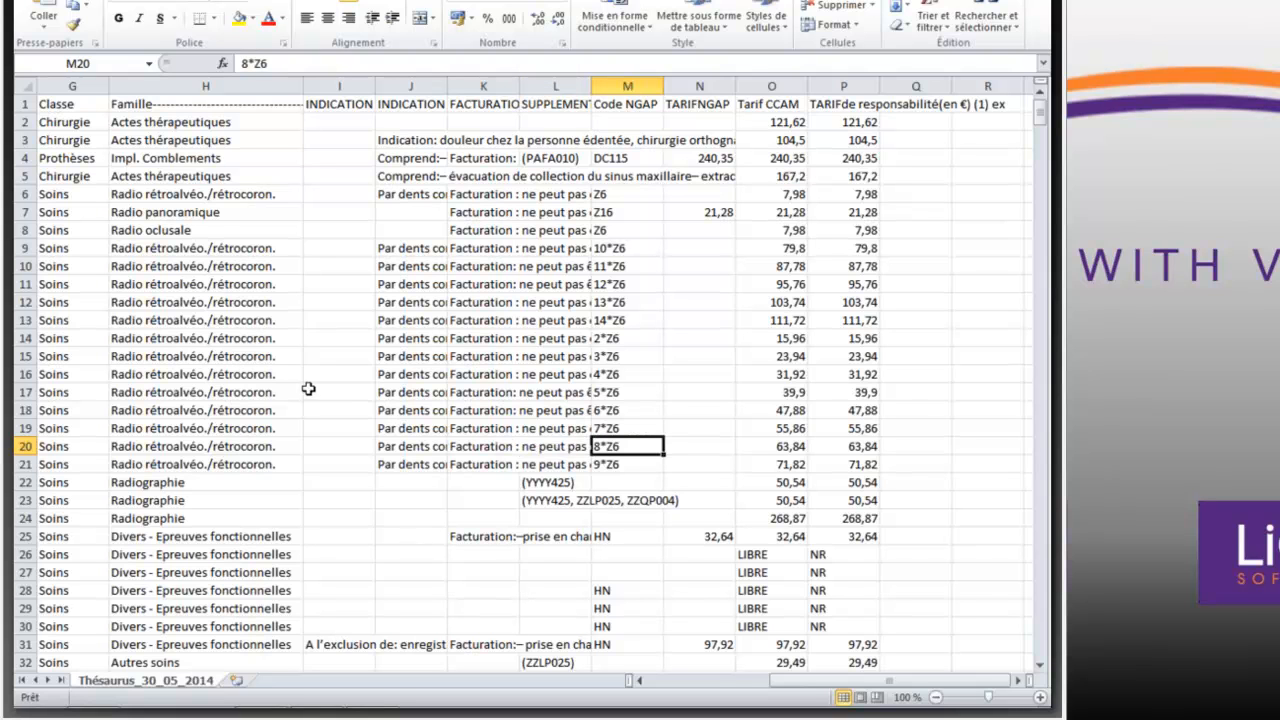
click(170, 209)
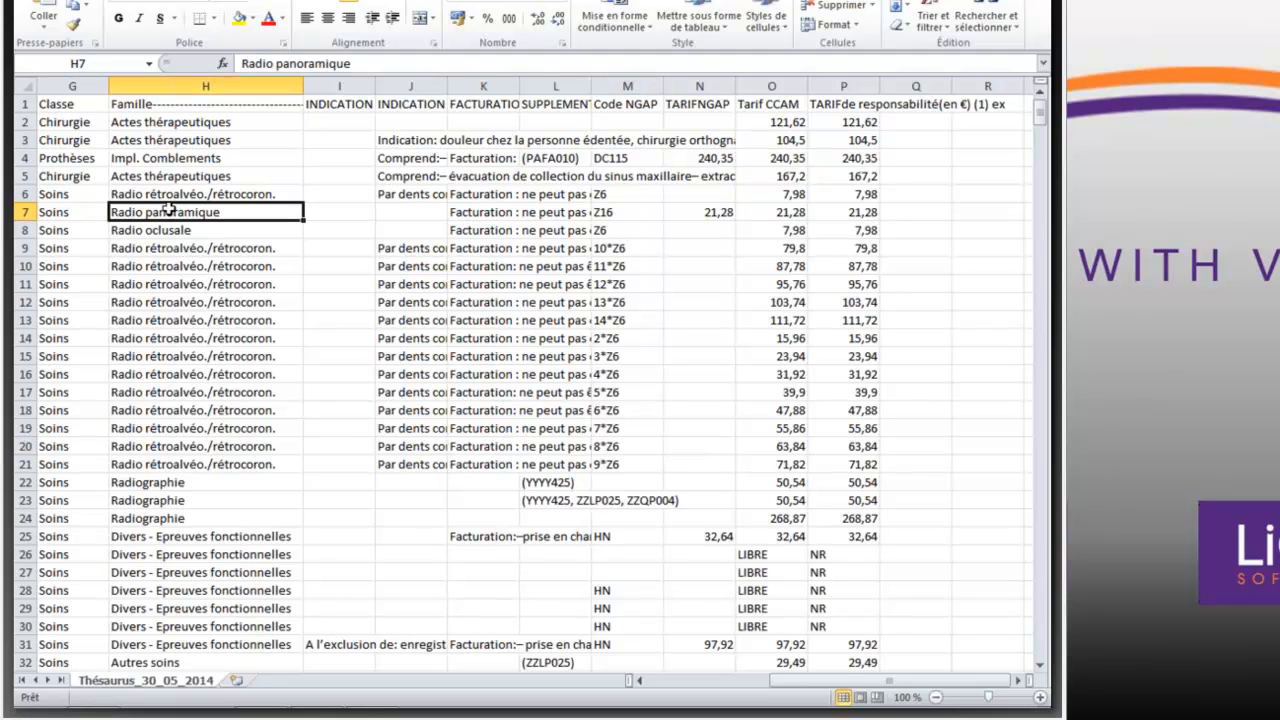
click(20, 212)
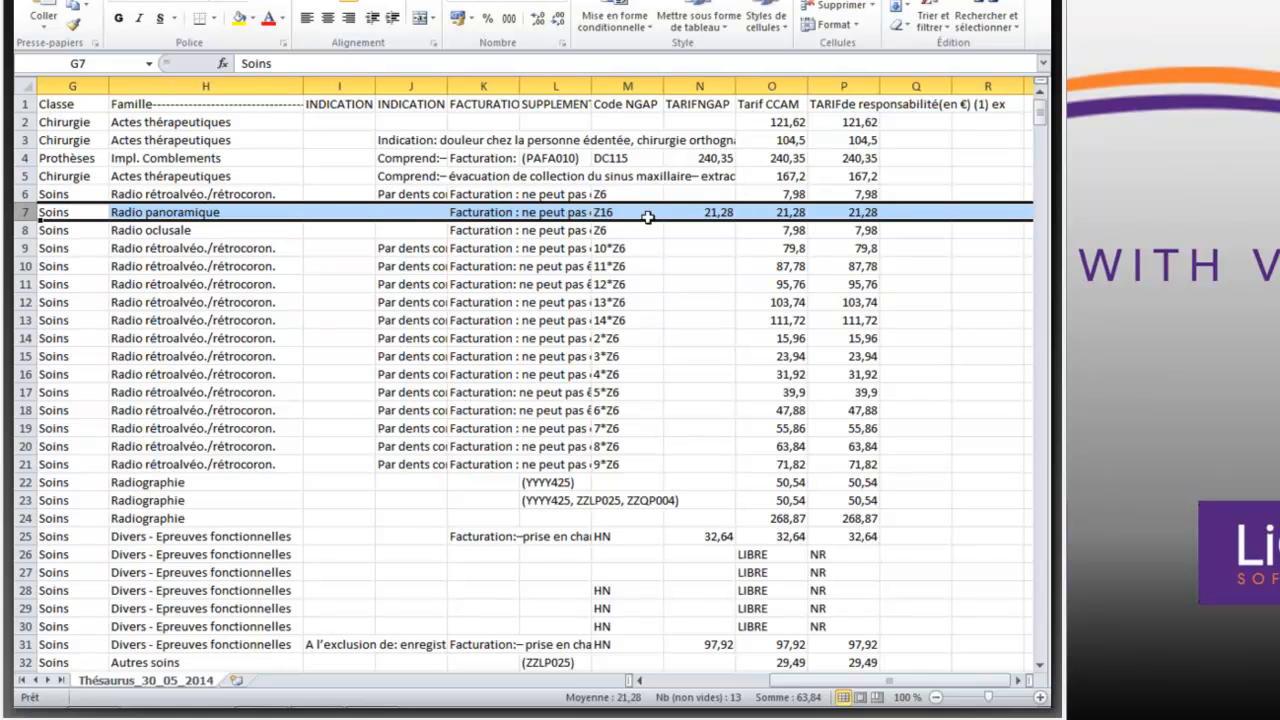
- Read the full labels of the rétroalvéolaire radiography procedures in rows 6, 9, 10 and 17, and check their tariff columns
click(295, 193)
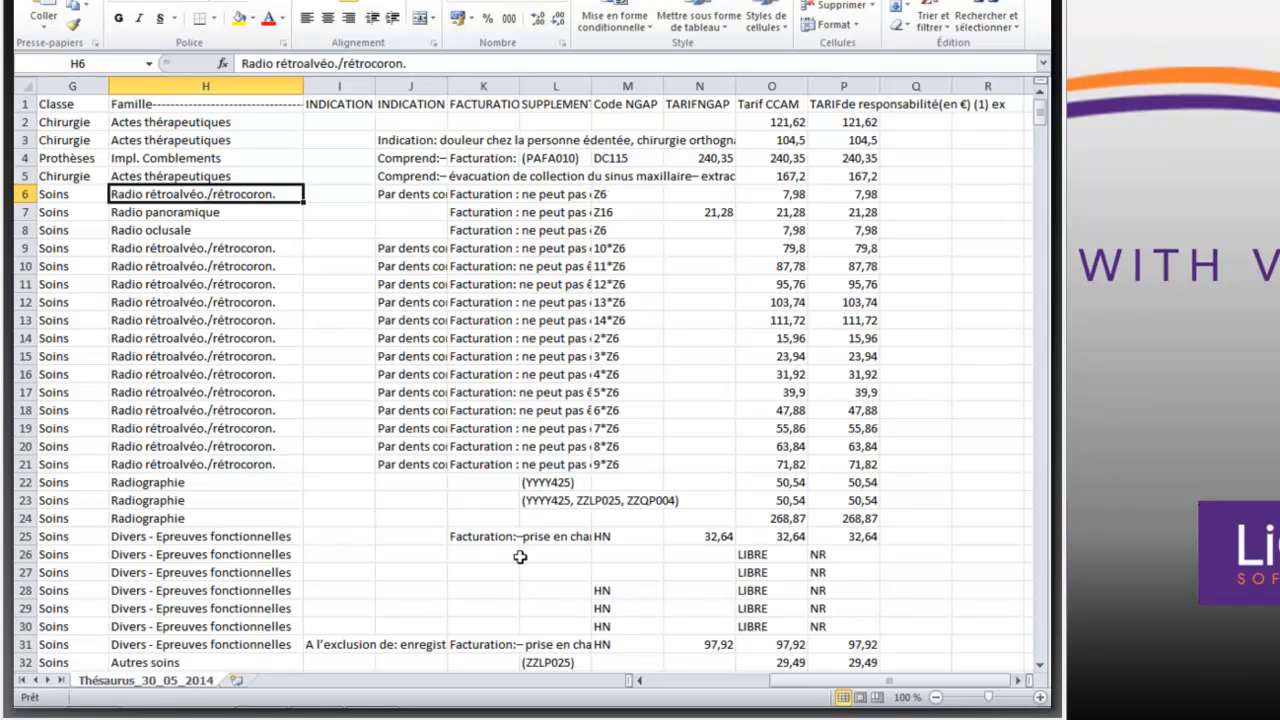
click(638, 683)
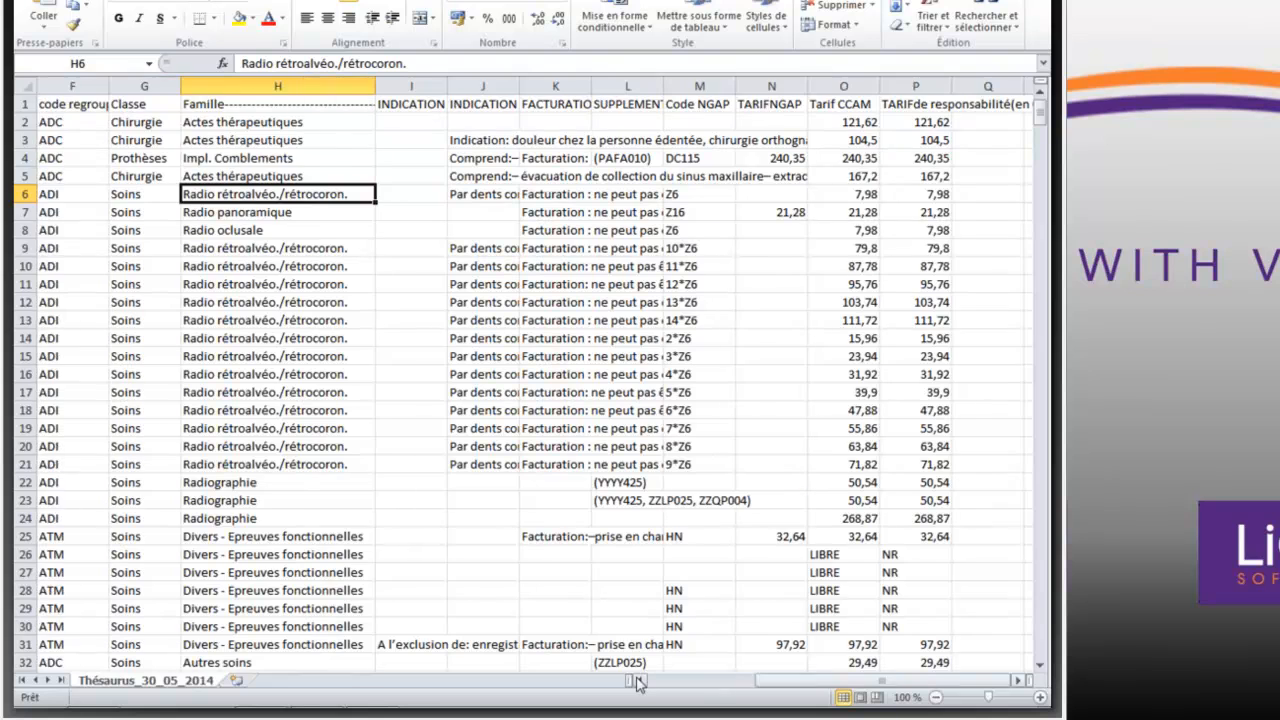
click(638, 683)
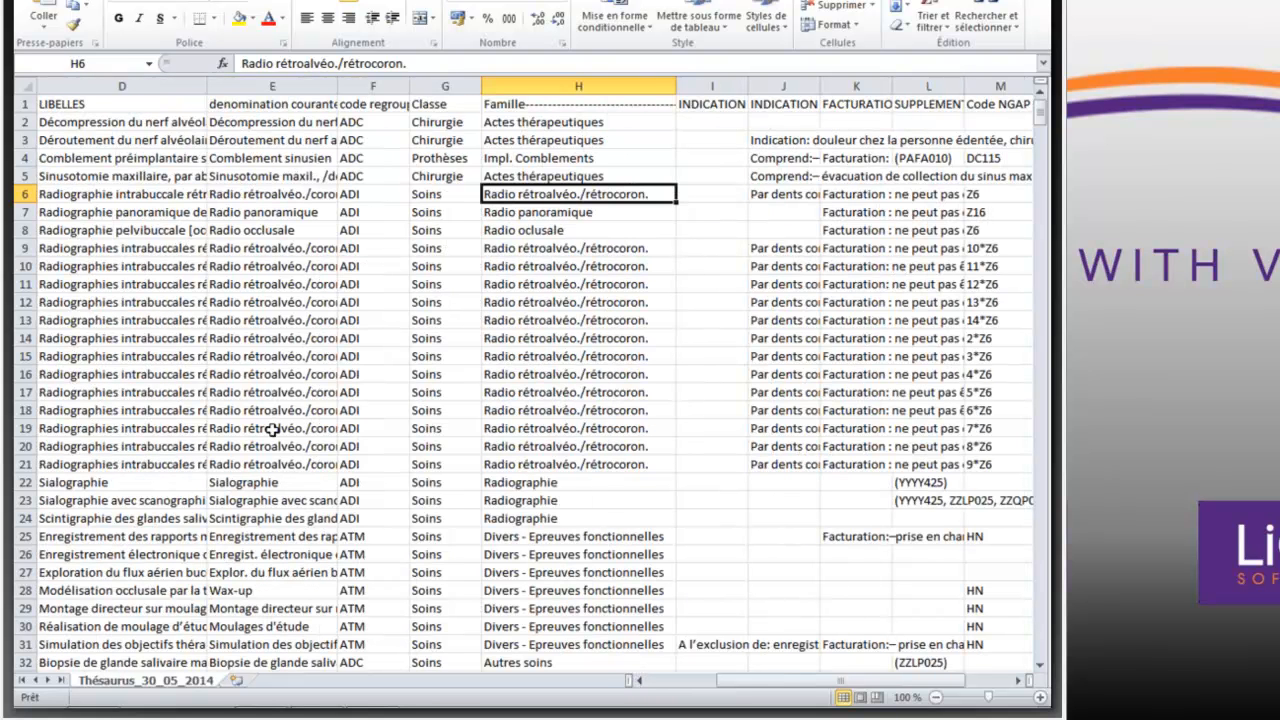
click(285, 194)
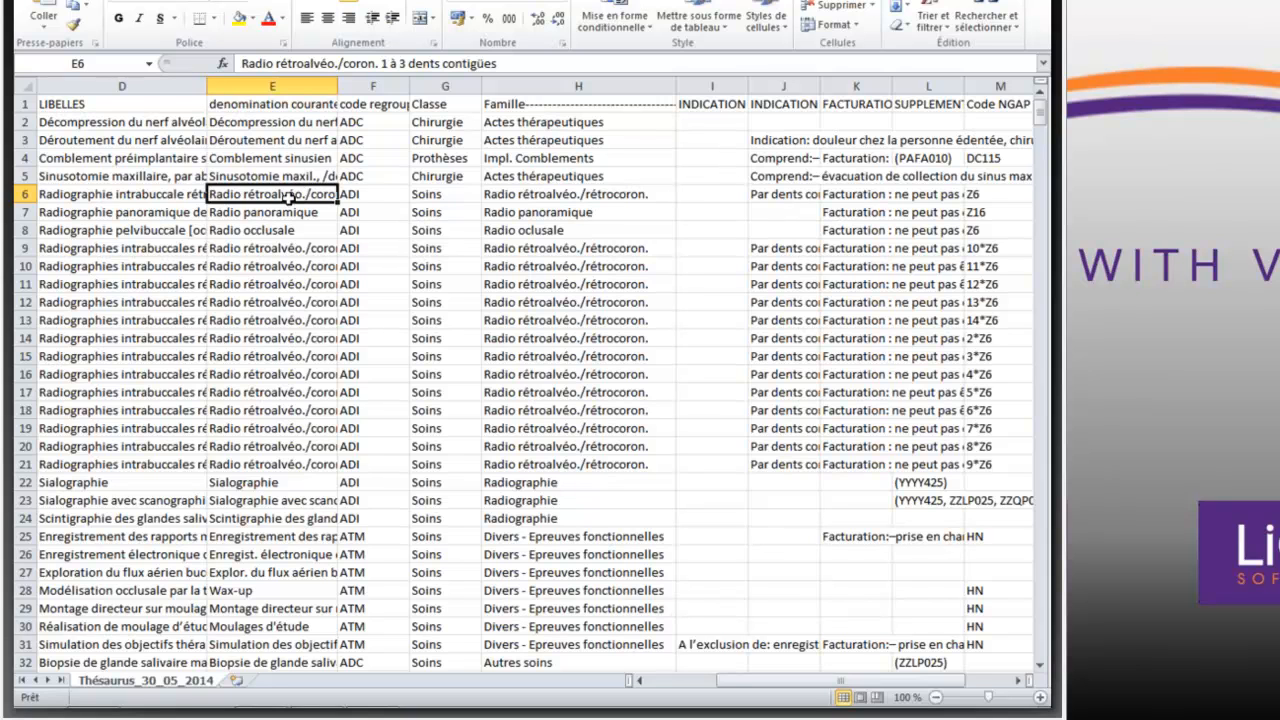
click(149, 268)
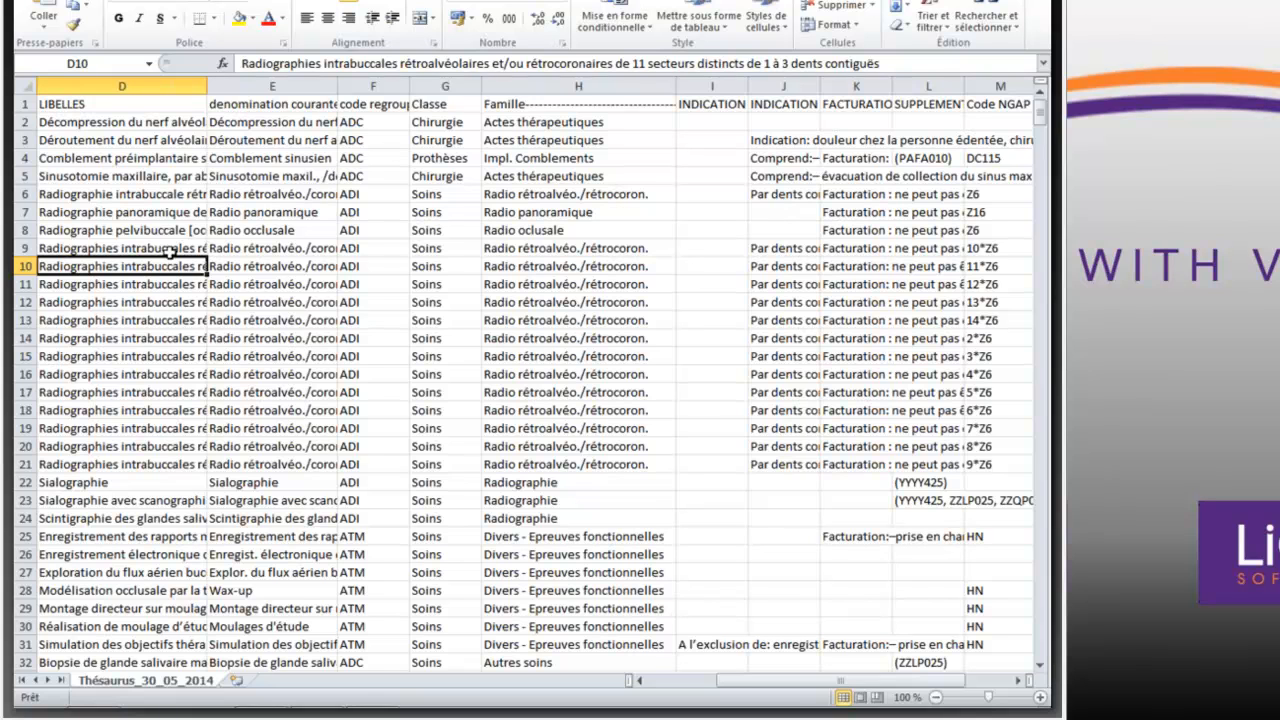
click(163, 249)
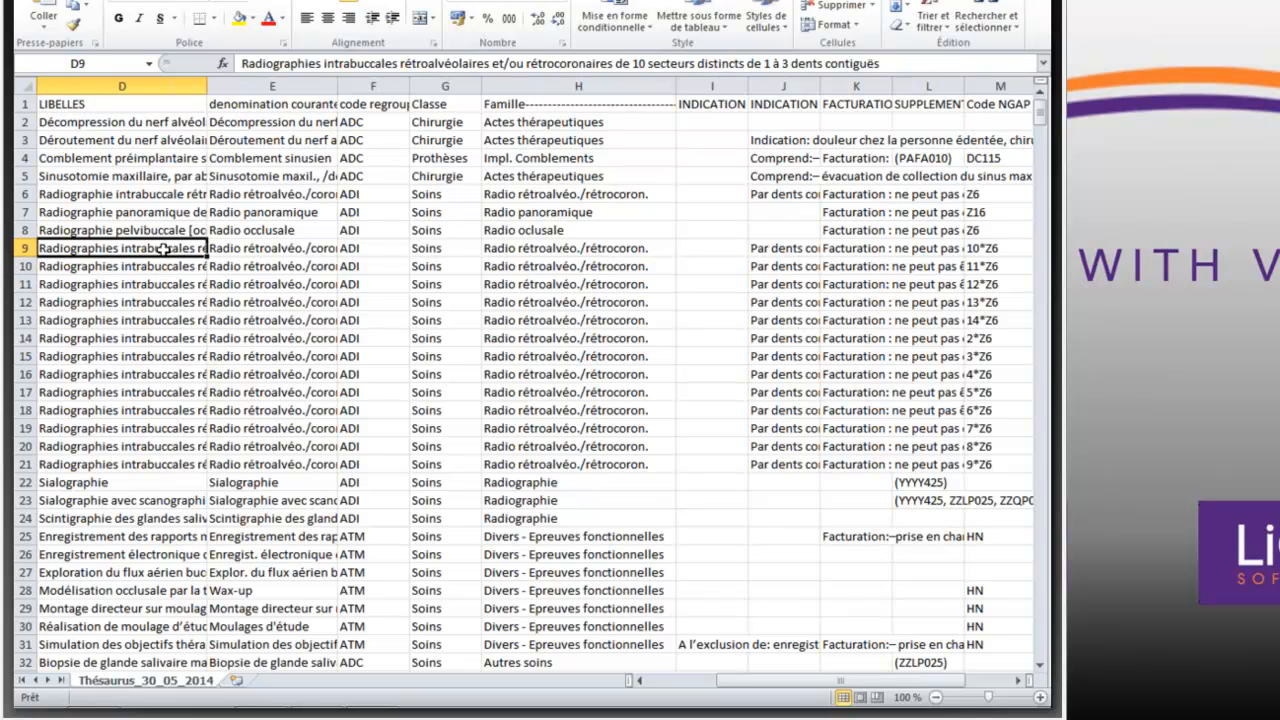
click(148, 389)
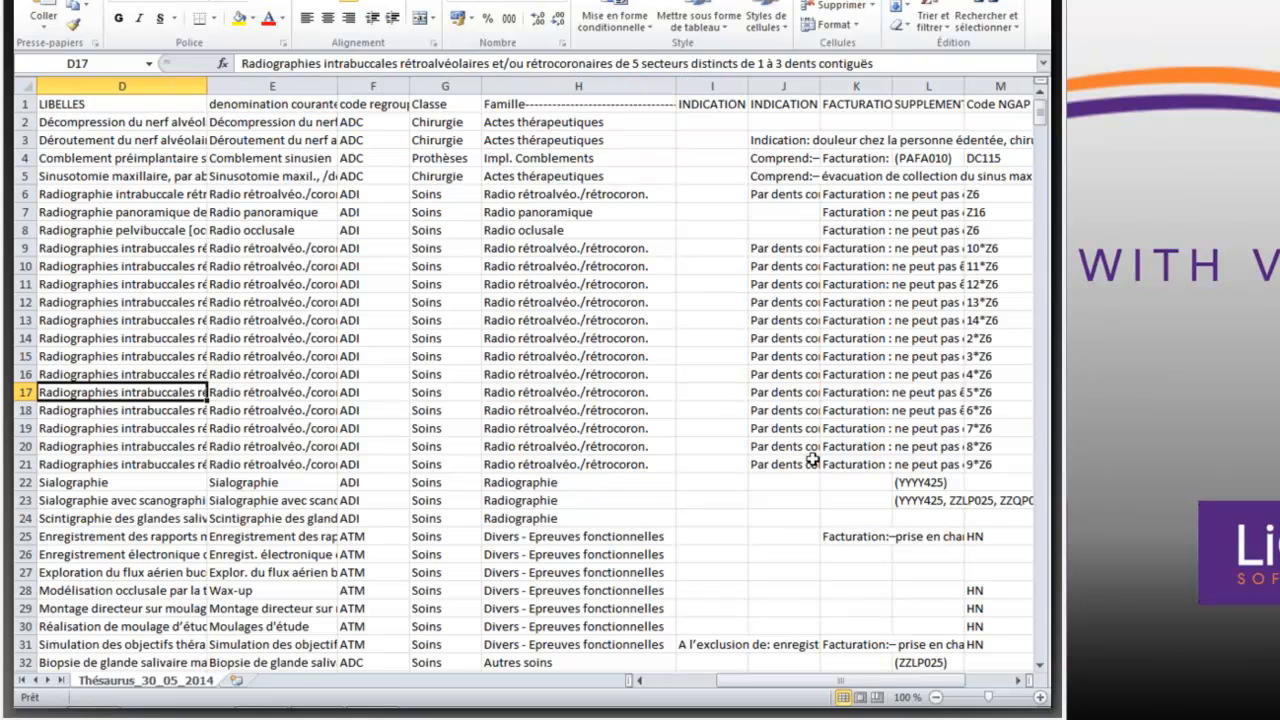
click(1020, 681)
double_click(1020, 681)
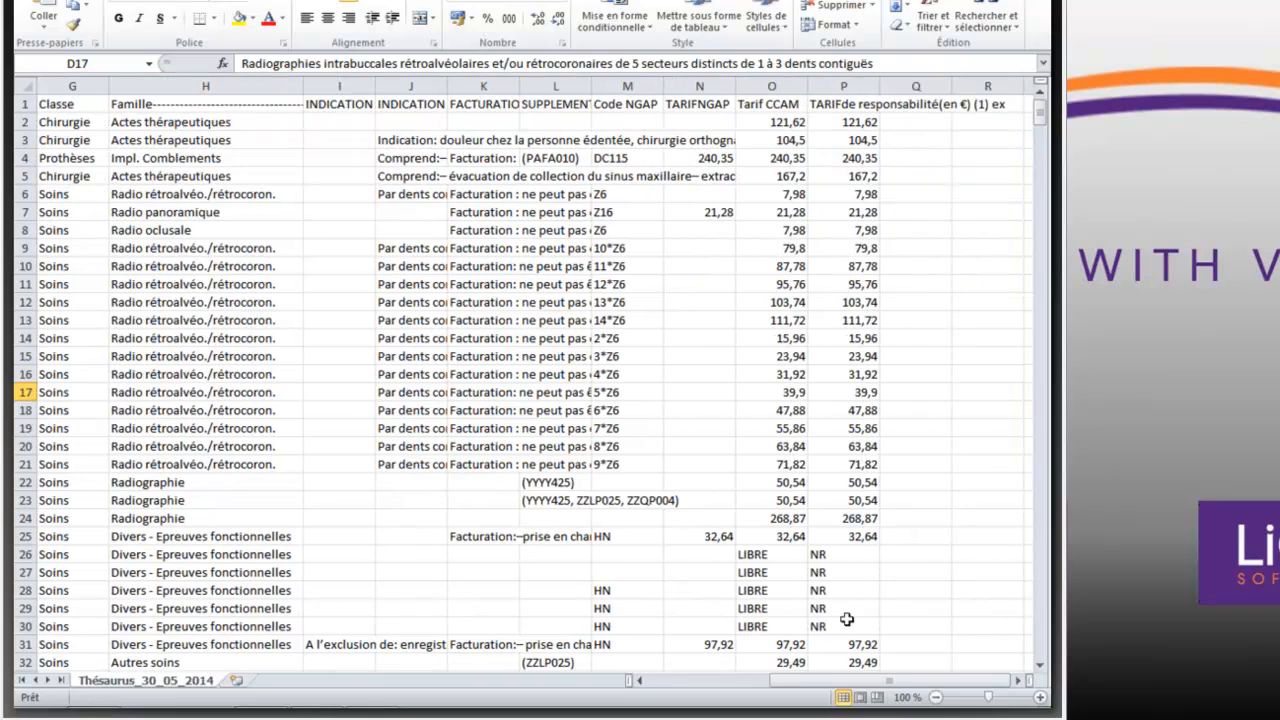
- Search the worksheet for "pano" and move the search dialog clear of the matching row
drag(820, 686, 655, 685)
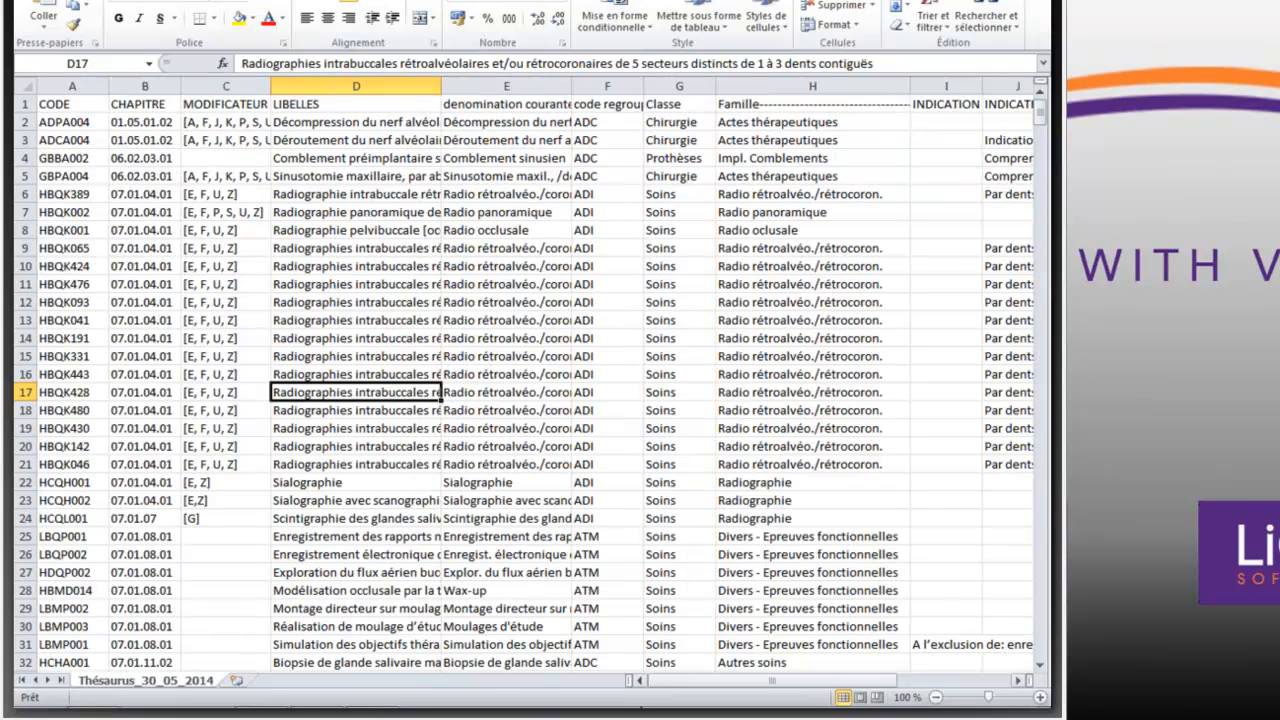
click(986, 17)
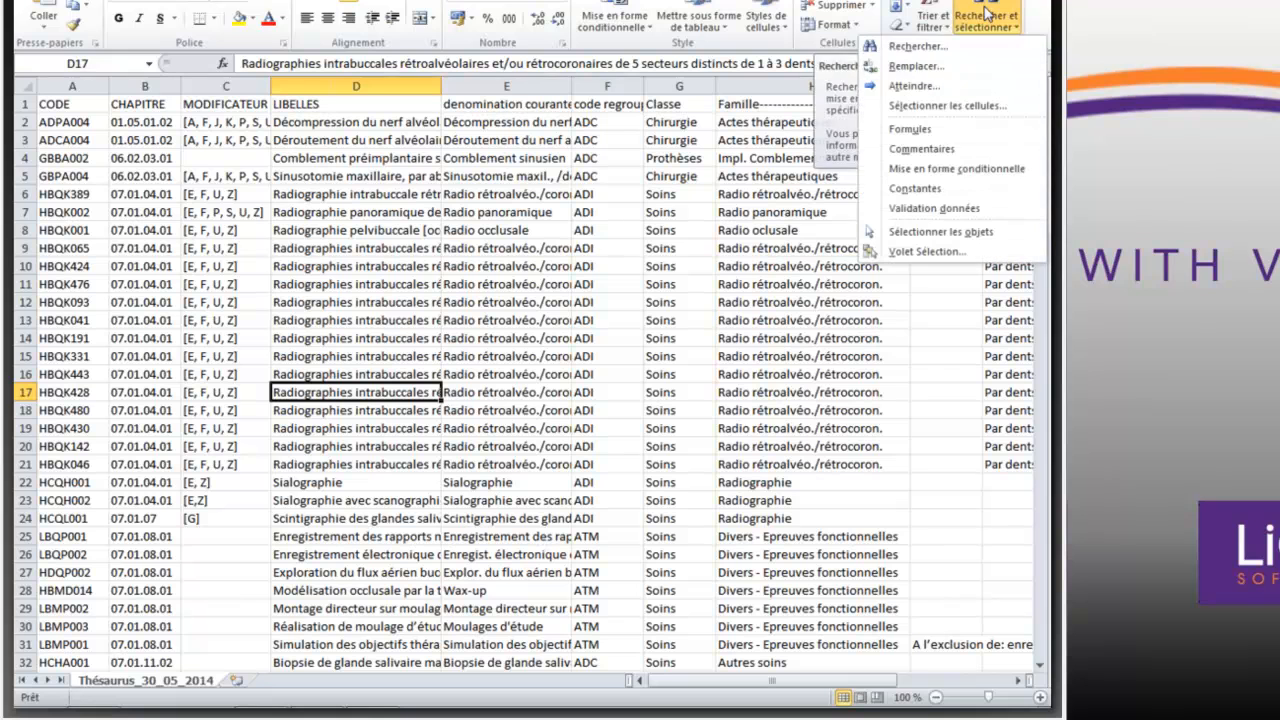
click(910, 47)
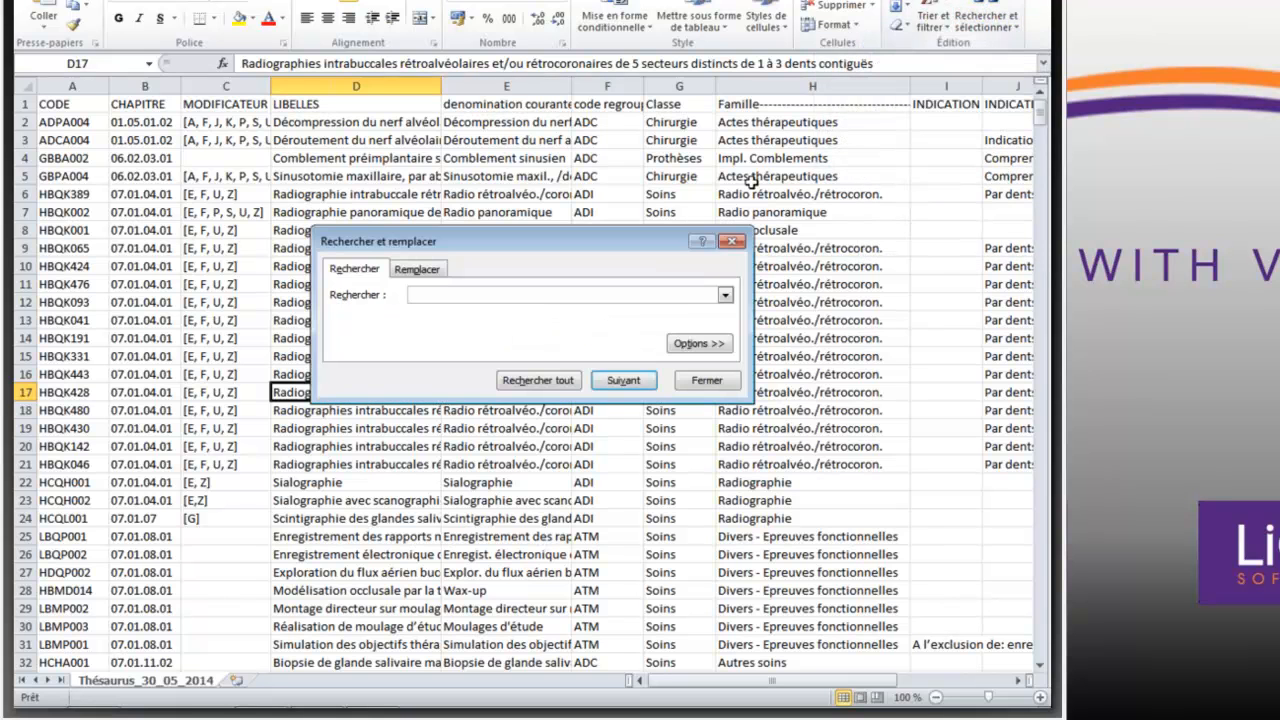
text(pano)
key(Return)
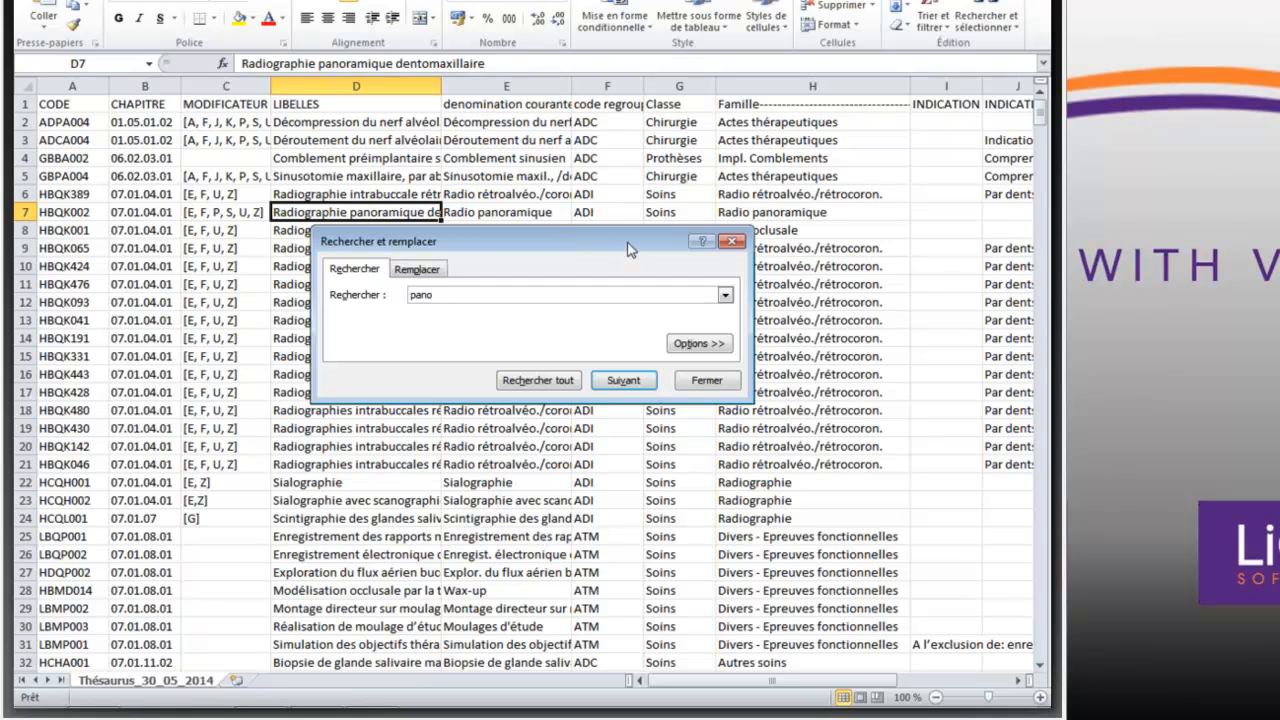
drag(630, 249, 629, 315)
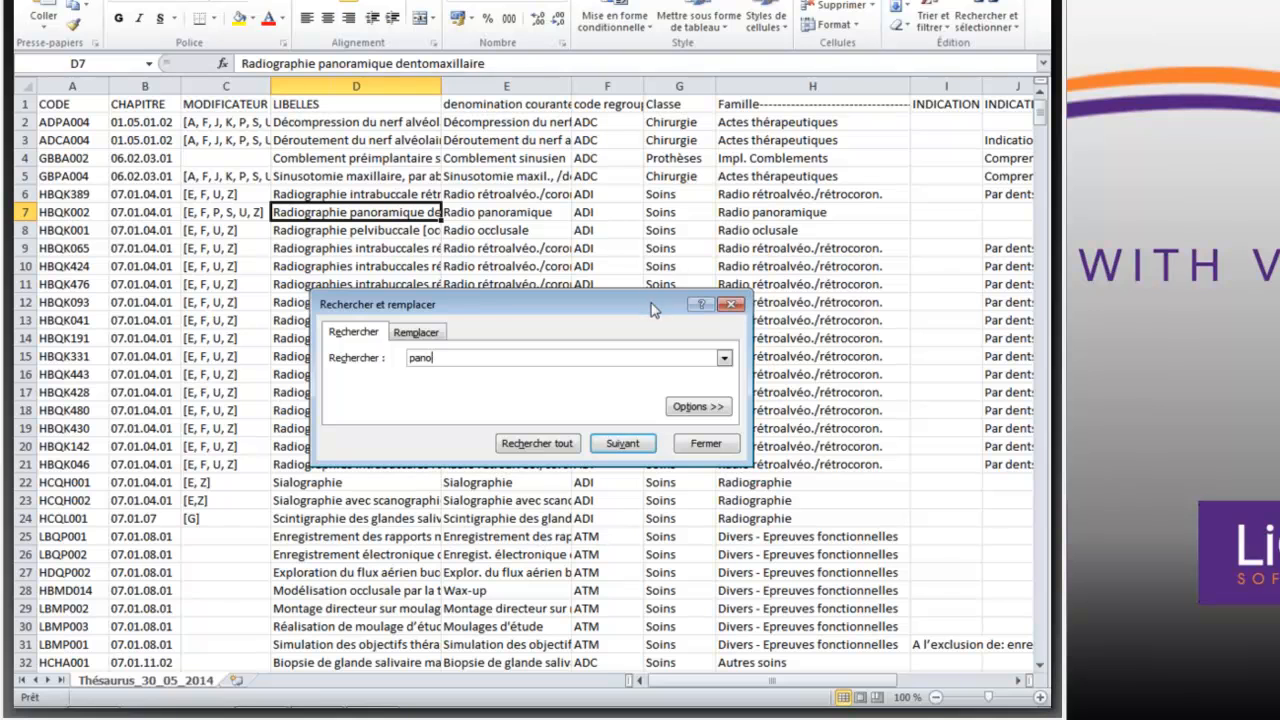
drag(651, 303, 757, 129)
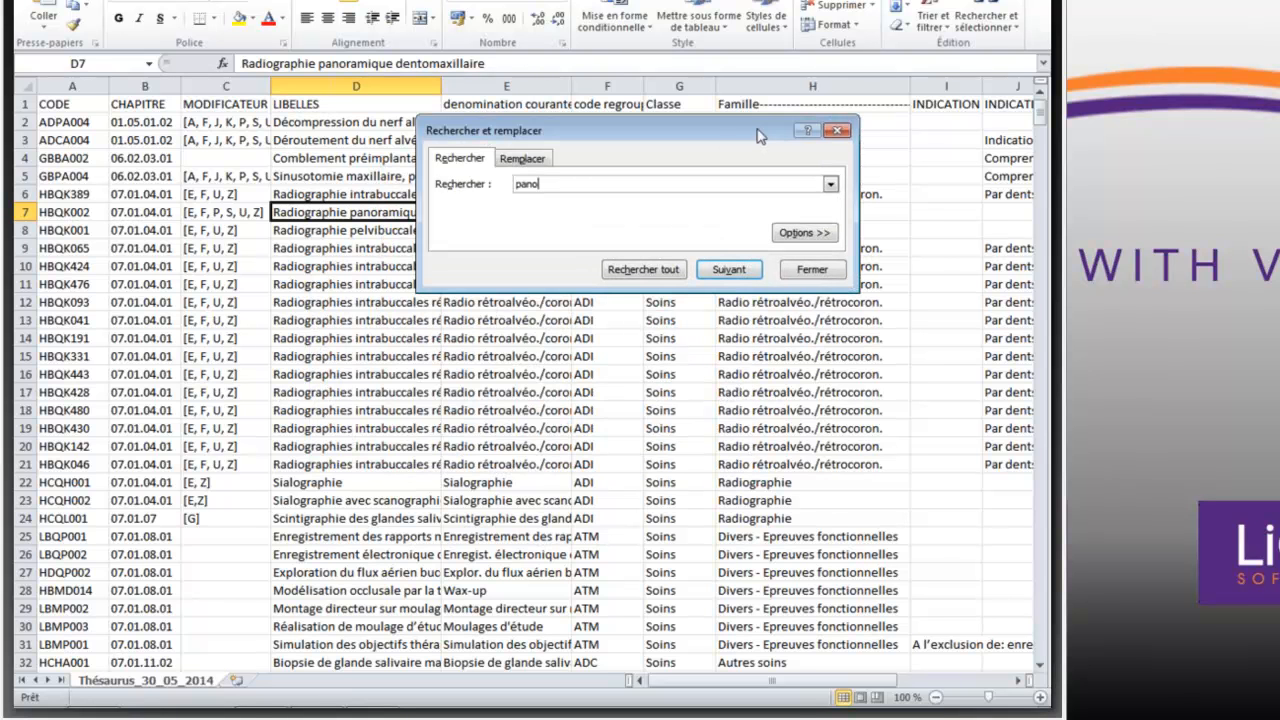
- Search the CODE column for HBMD006
drag(551, 177, 490, 175)
click(75, 80)
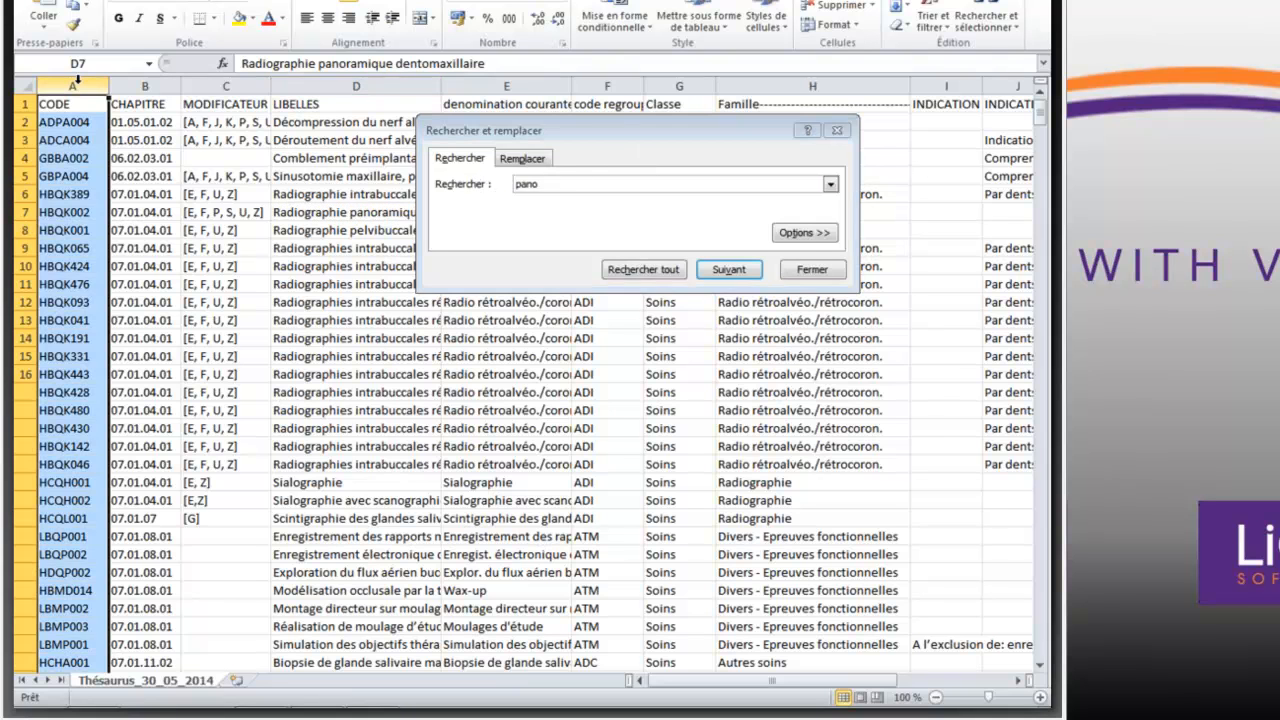
click(549, 184)
key(BackSpace)
key(BackSpace)
key(BackSpace)
key(BackSpace)
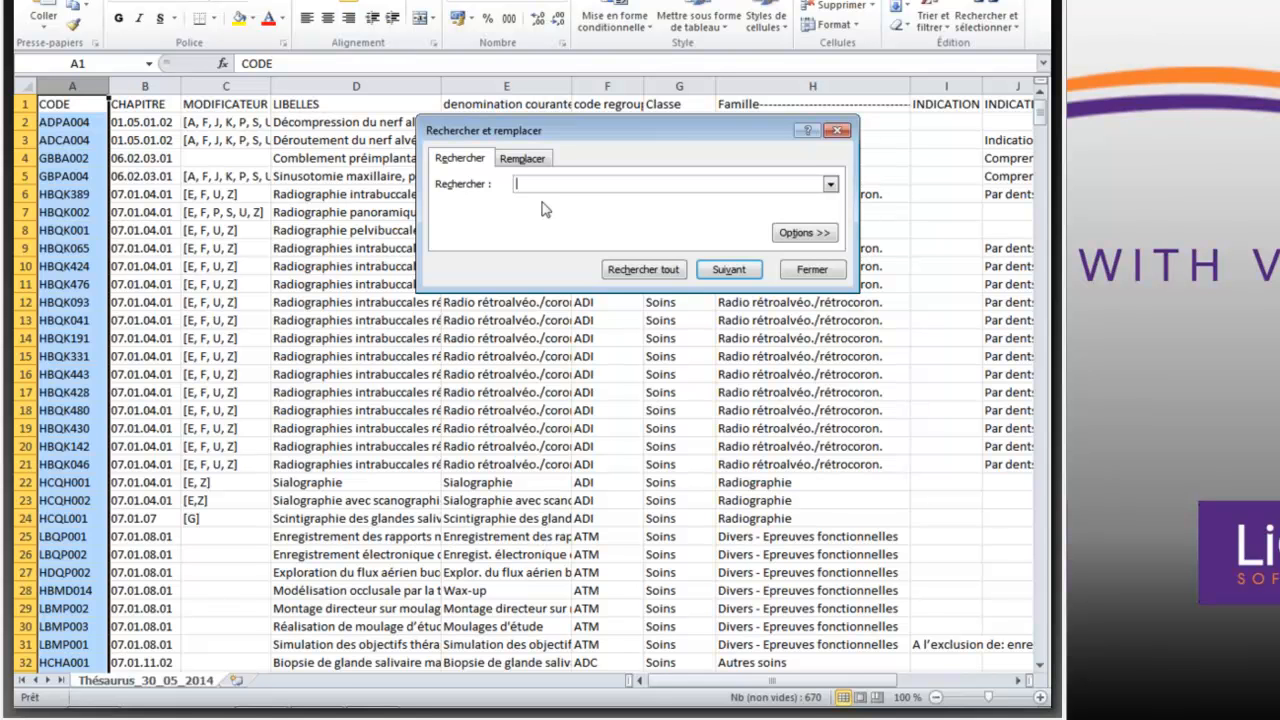
text(HBMD006)
key(Return)
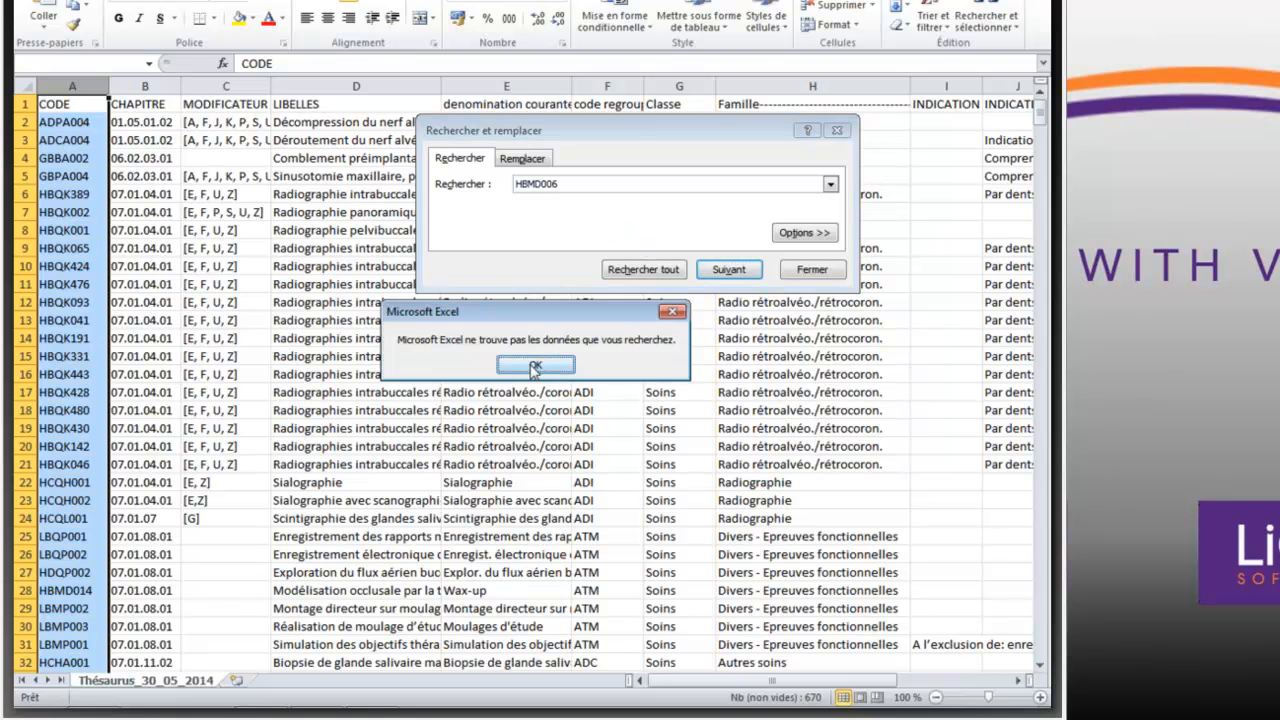
click(535, 366)
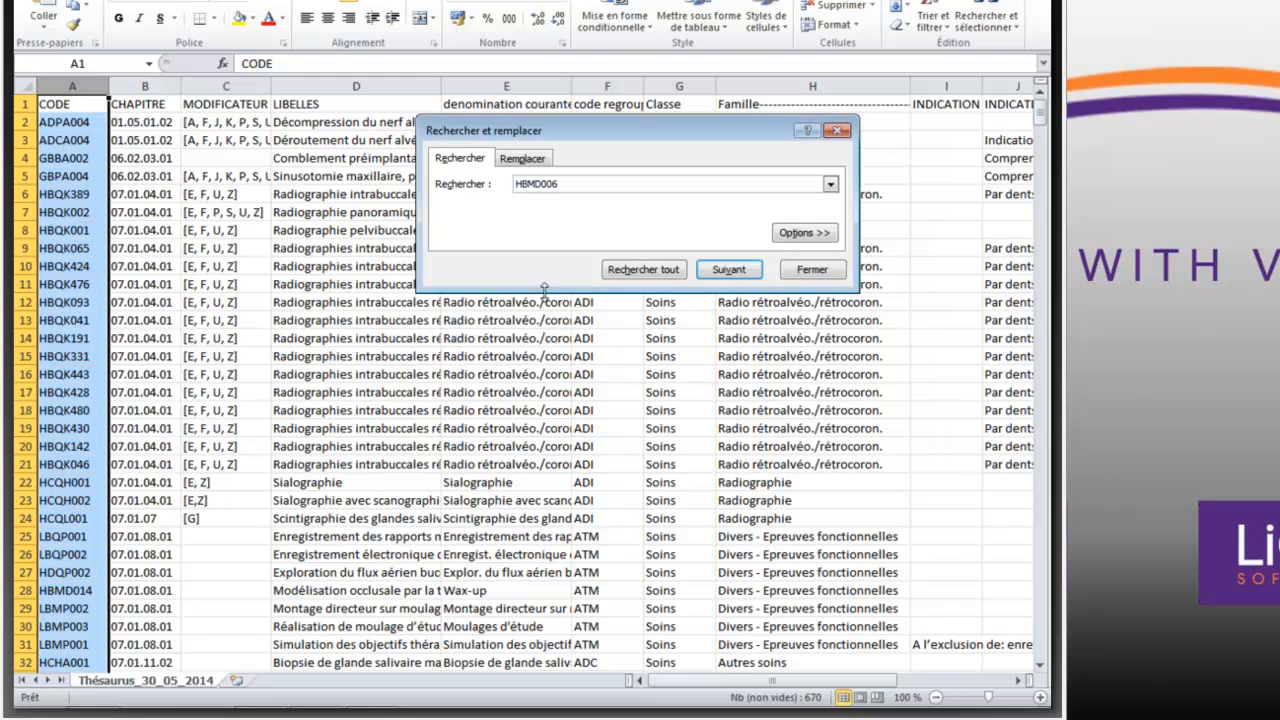
- Search the CODE column for HBLD006
click(533, 186)
key(BackSpace)
text(L)
key(Return)
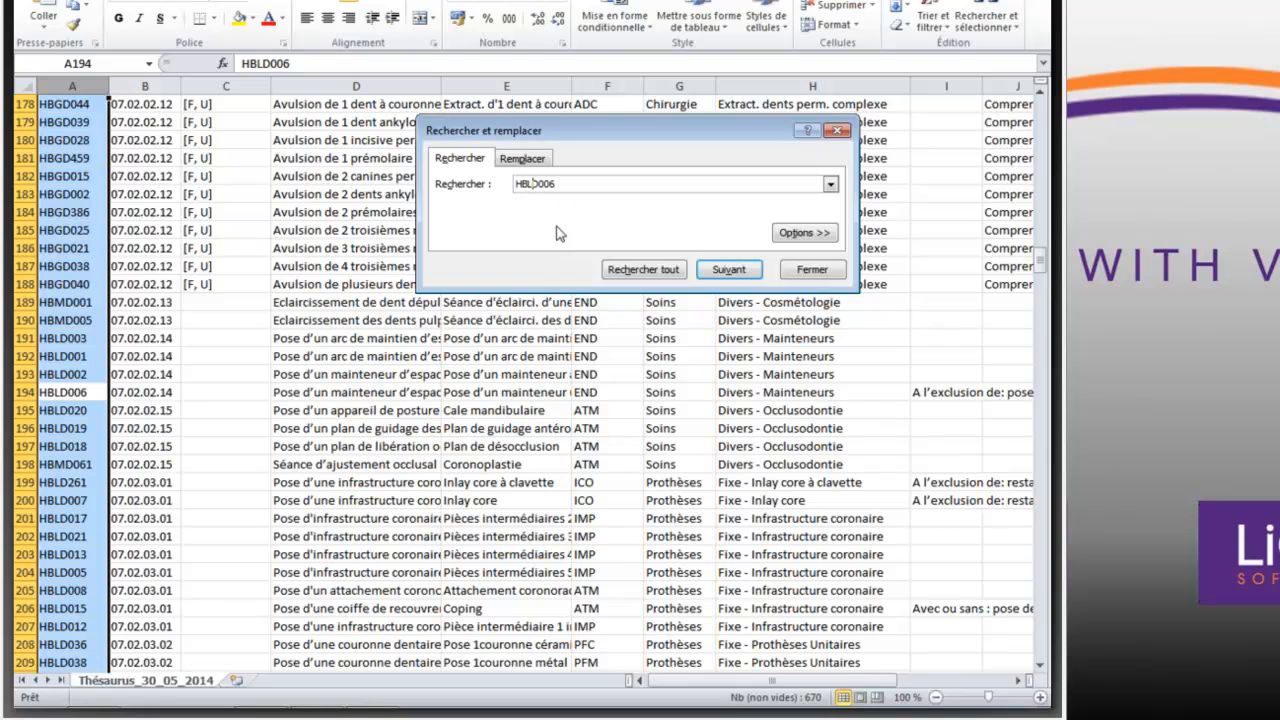
- Search the LIBELLES and denomination courante columns for RECONSTITUTION and widen both columns
click(565, 184)
key(BackSpace)
key(BackSpace)
key(BackSpace)
key(BackSpace)
key(BackSpace)
key(BackSpace)
key(BackSpace)
text(RECX)
key(BackSpace)
text(ONSTITUTION)
key(Return)
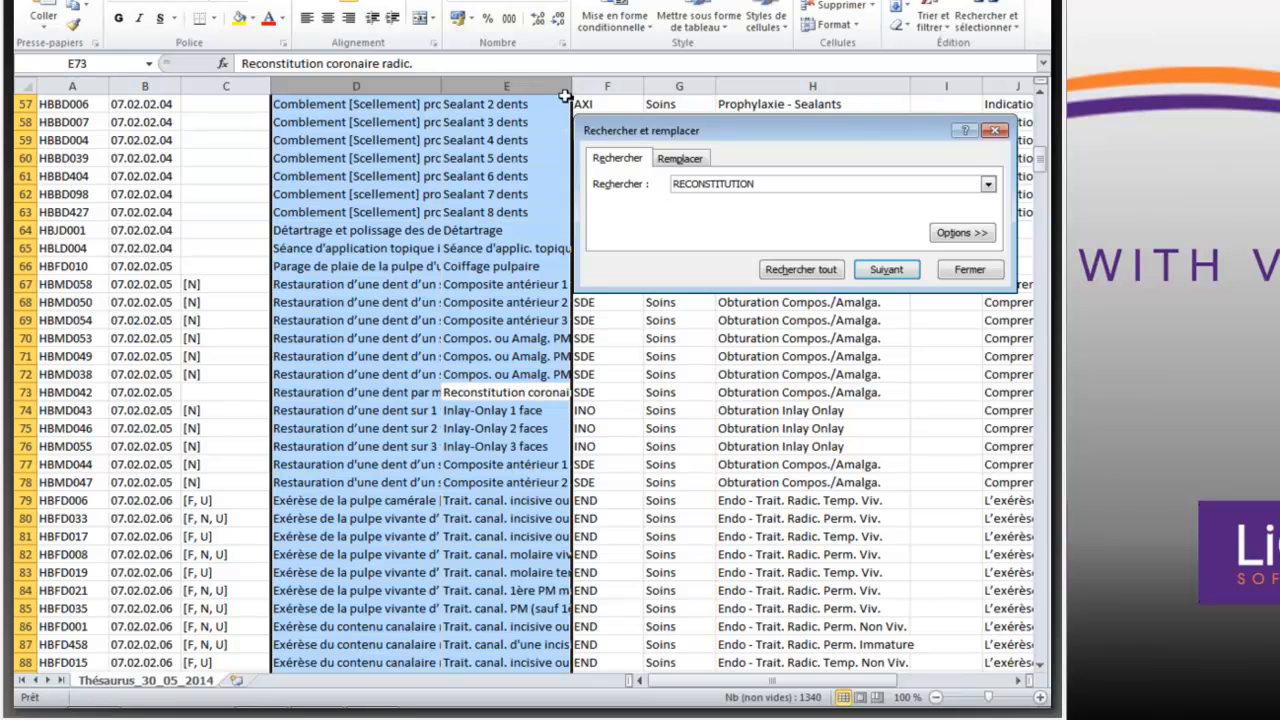
drag(572, 86, 715, 86)
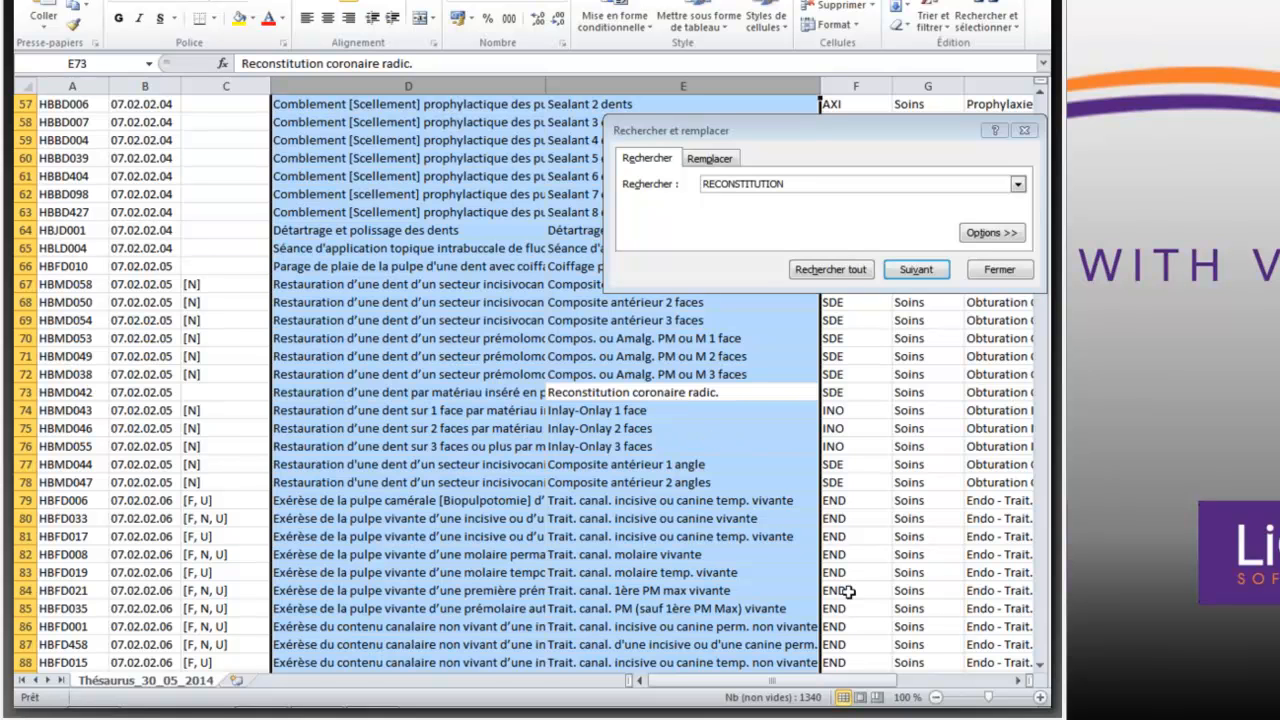
- Search the same two columns for RECONSTITUTION CORONAIRE PROVISOIRE and close the search dialog
click(1018, 680)
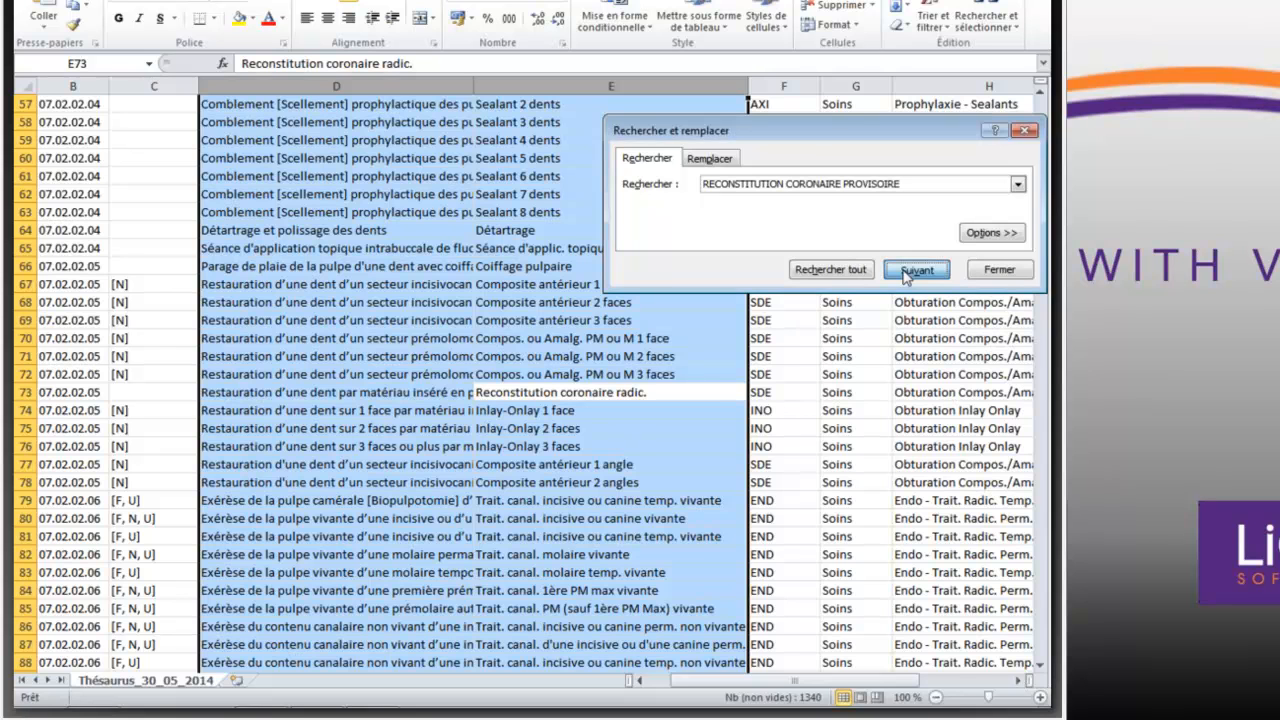
click(910, 270)
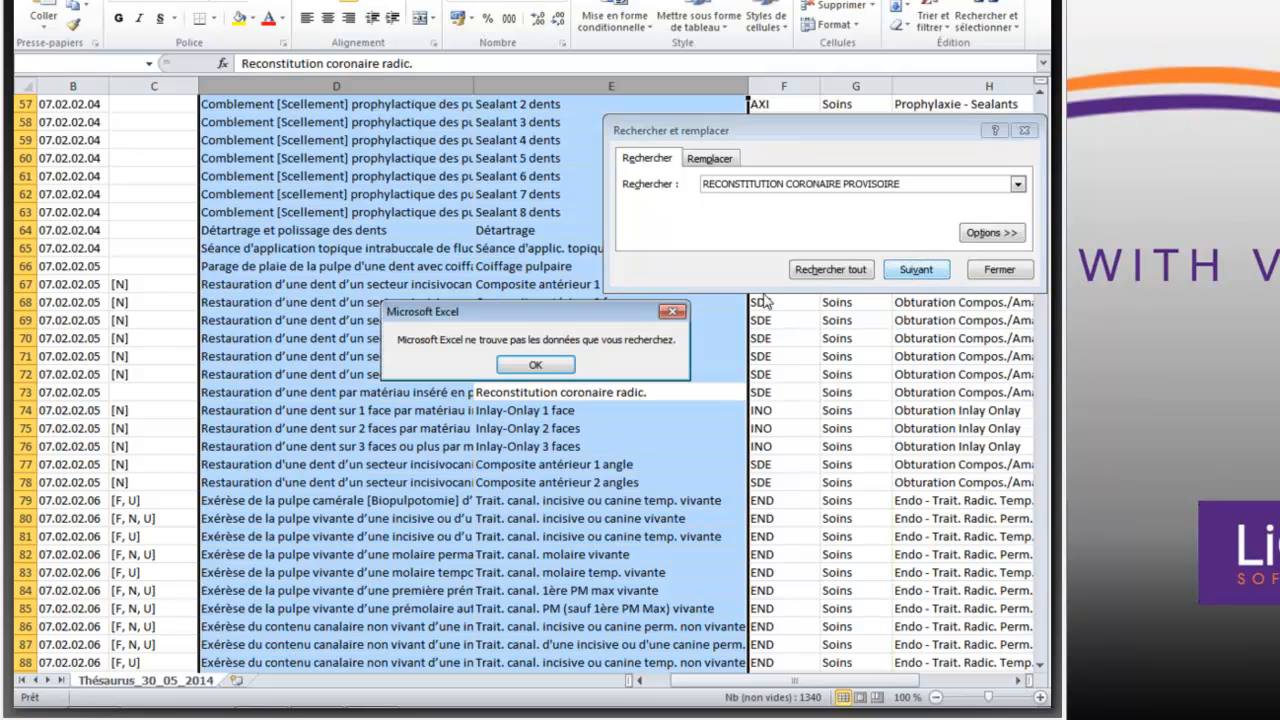
click(554, 364)
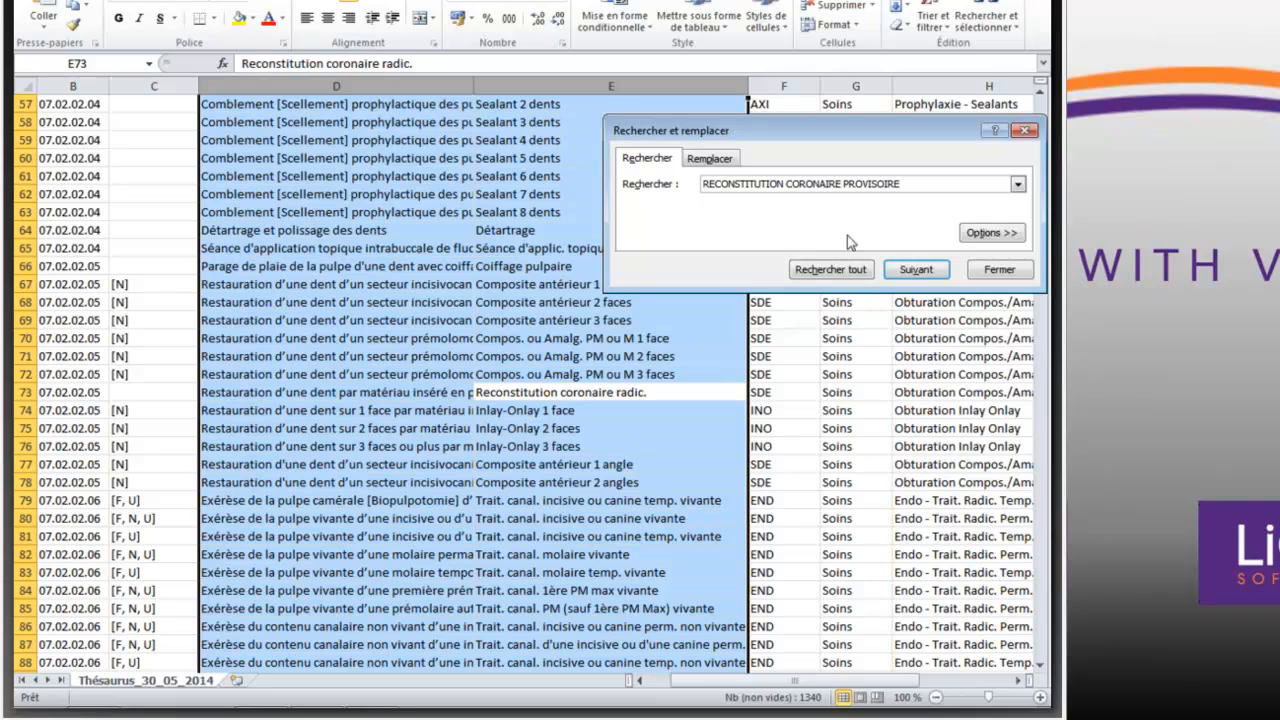
click(909, 183)
click(851, 194)
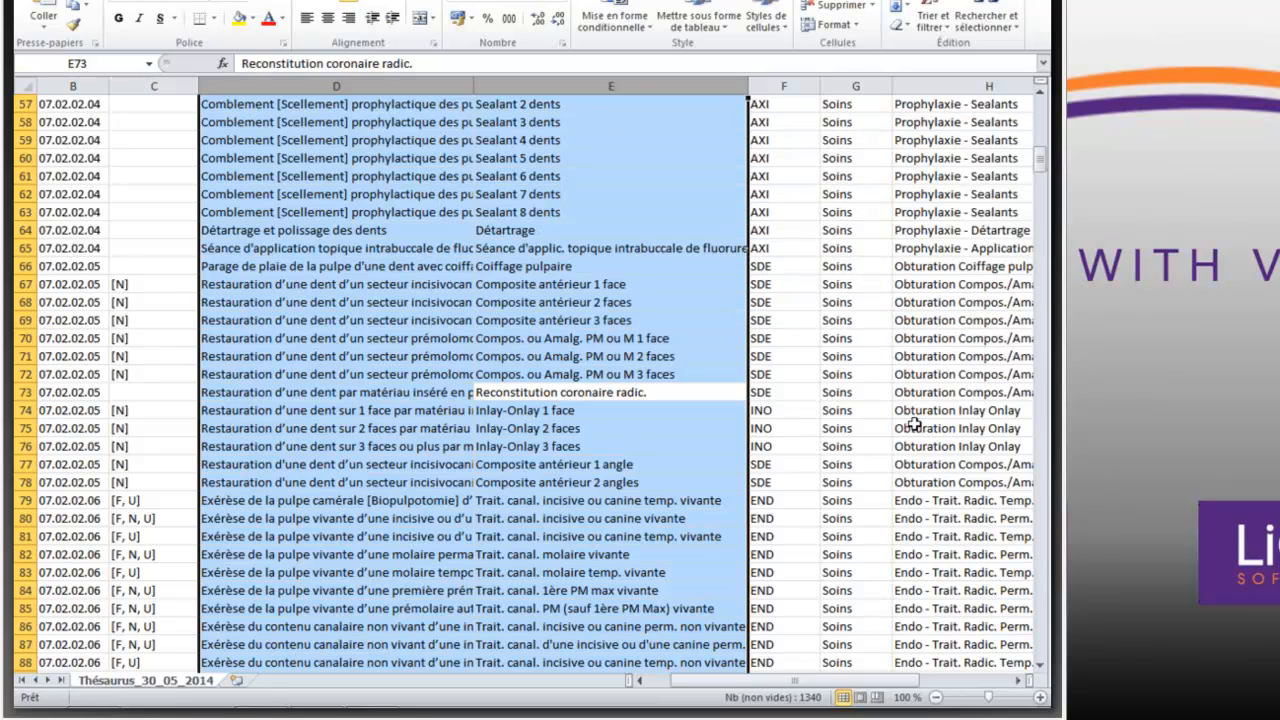
- Look further across the procedure columns and close Thésaurus_30_05_2014.csv without saving the changes
click(1020, 682)
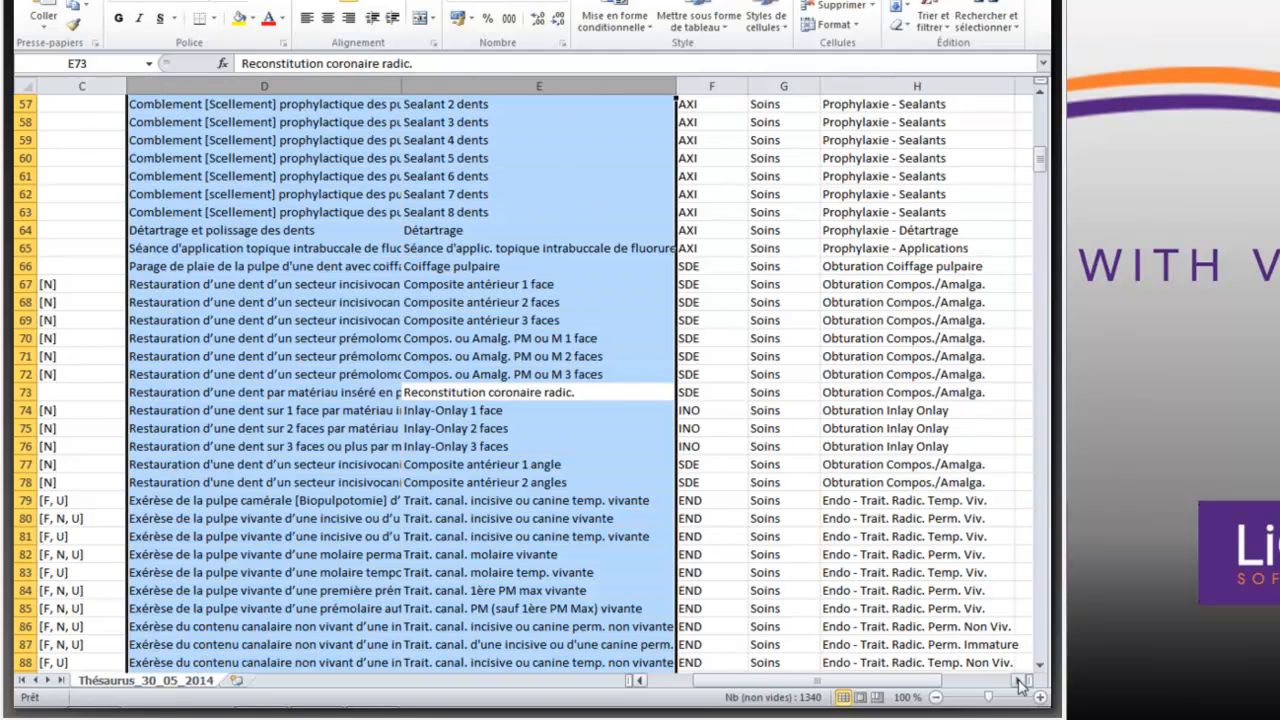
click(1020, 682)
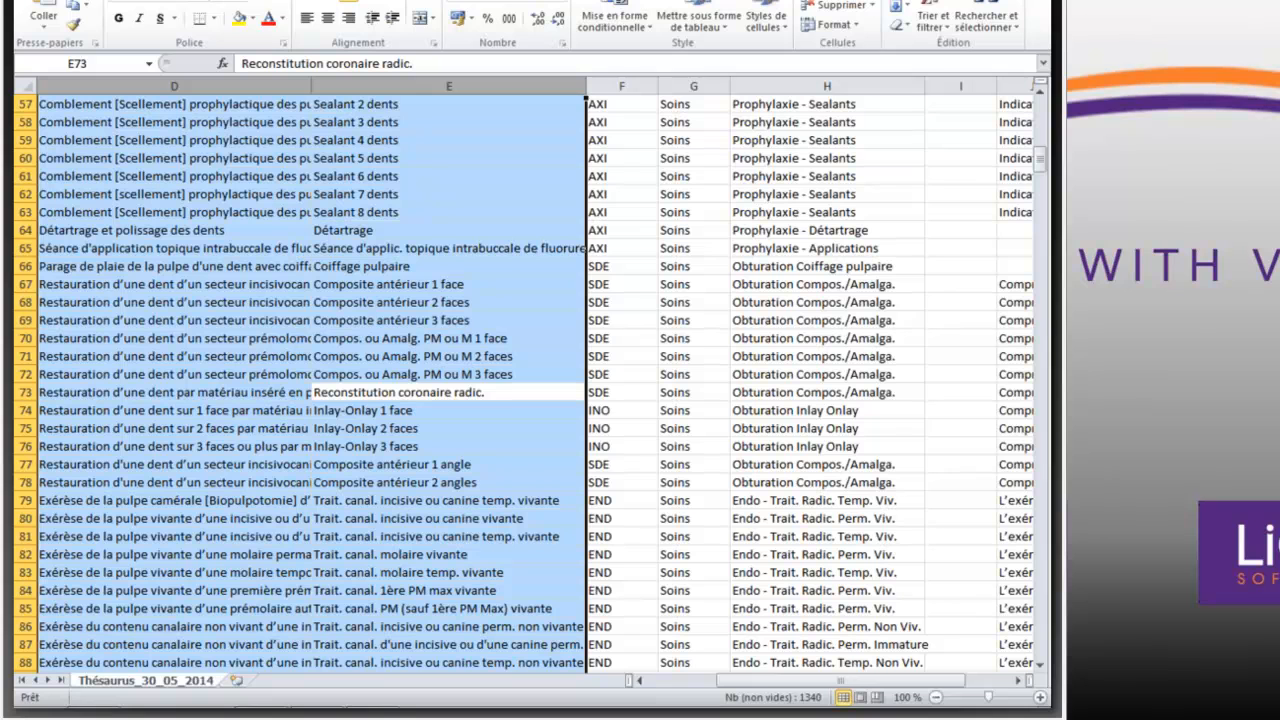
click(1030, 1)
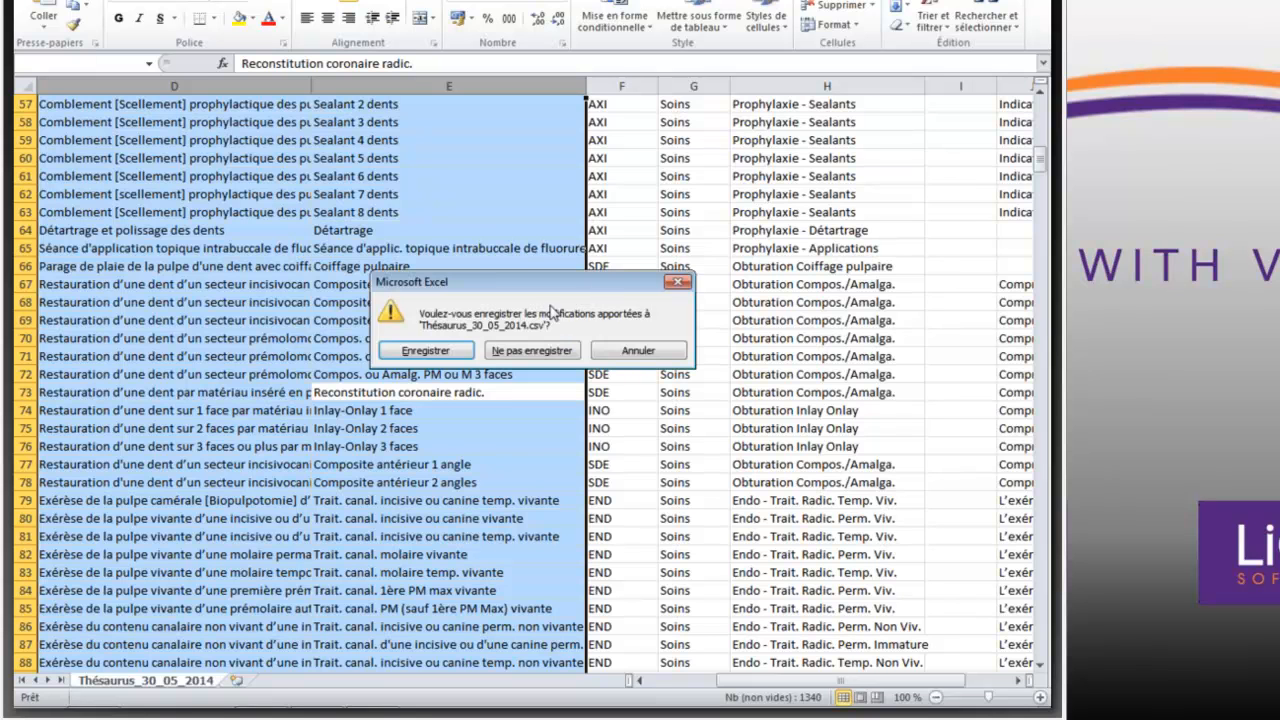
click(536, 356)
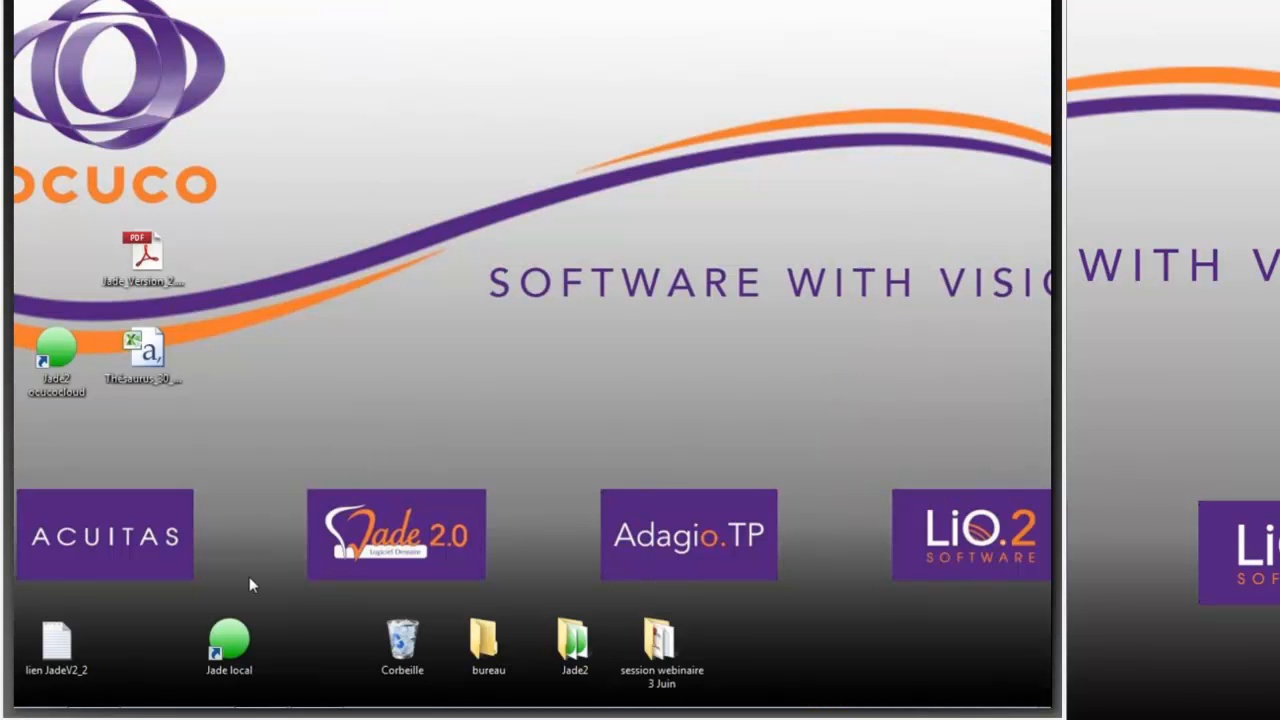
- Switch to Jade, open the act settings from the general parameters and list the acts starting with I
double_click(50, 355)
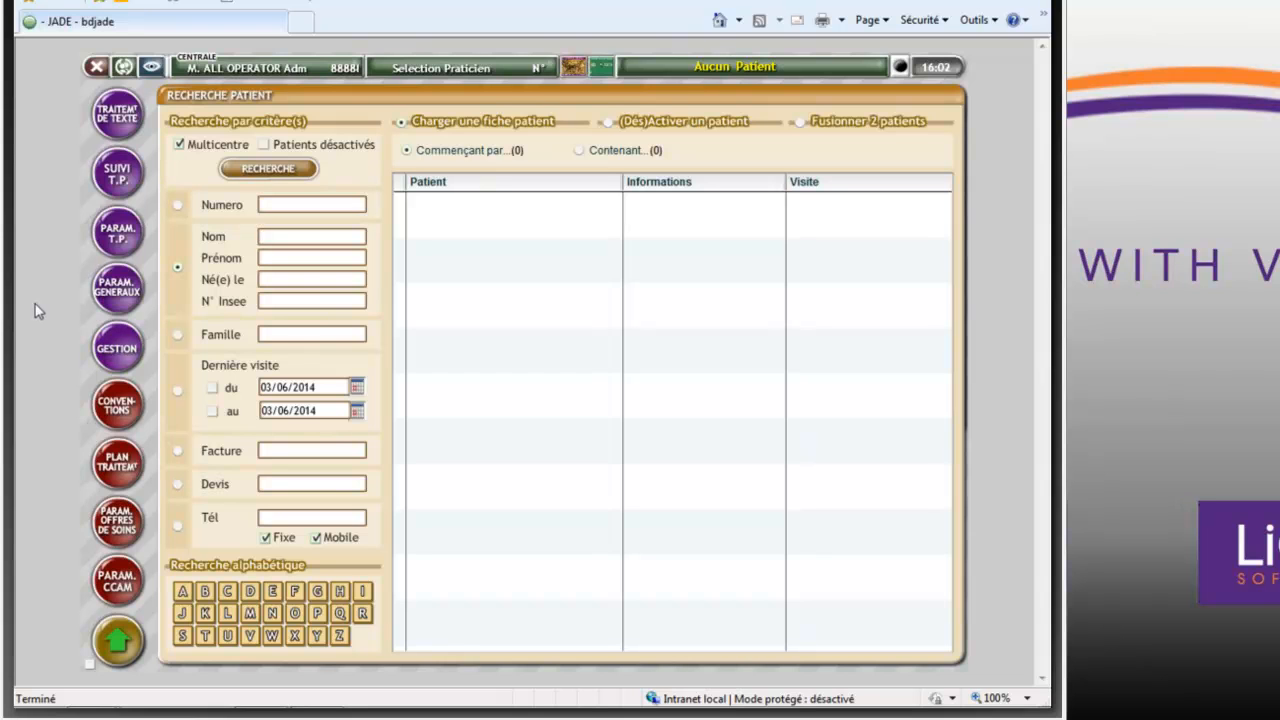
click(125, 290)
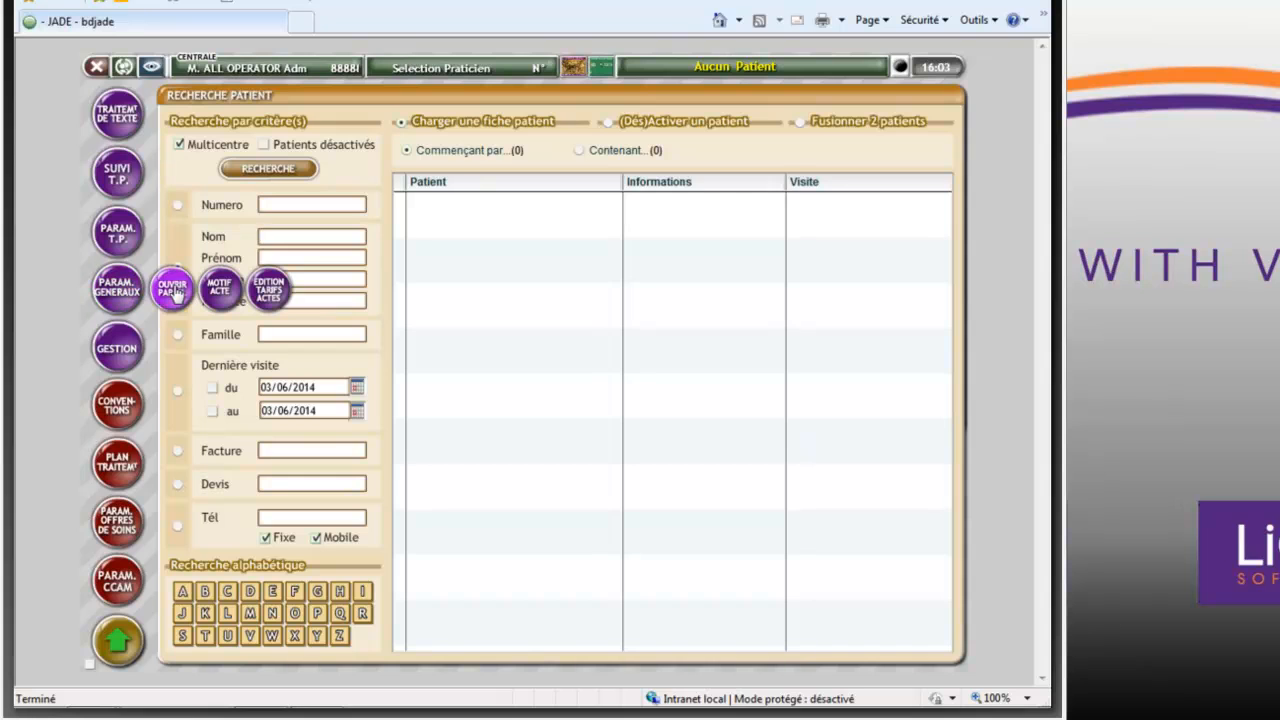
click(173, 288)
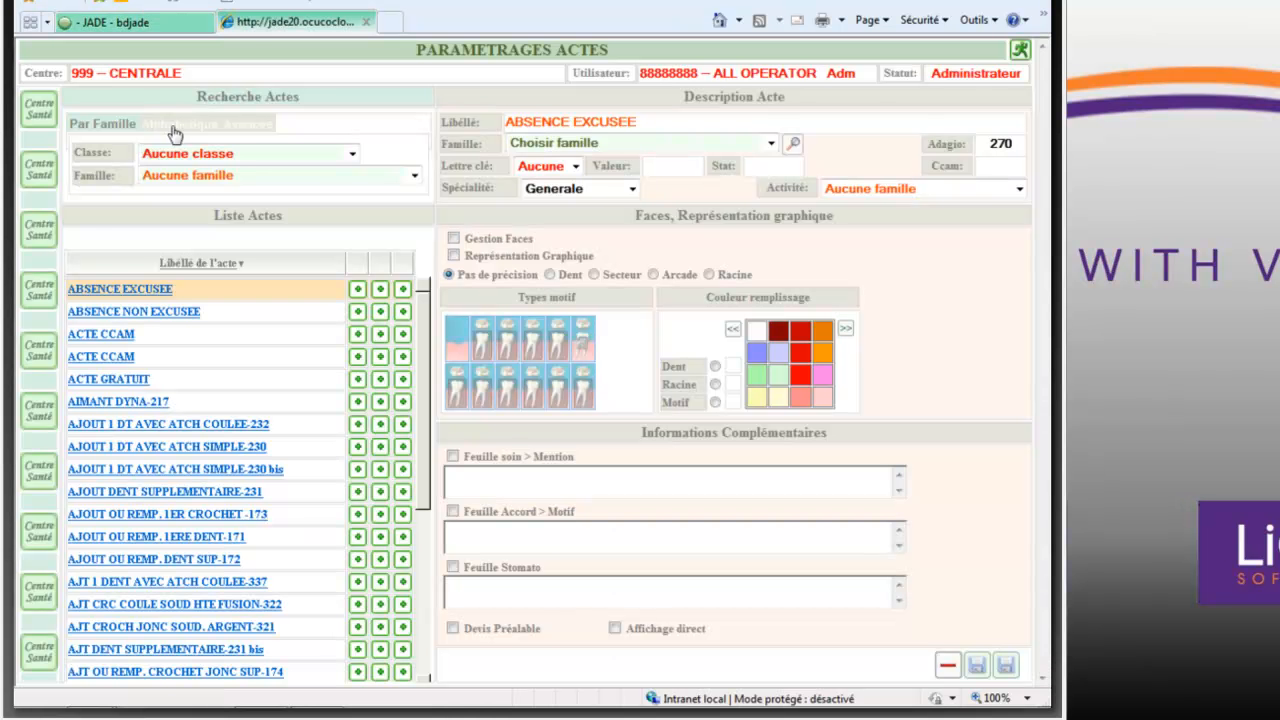
click(175, 127)
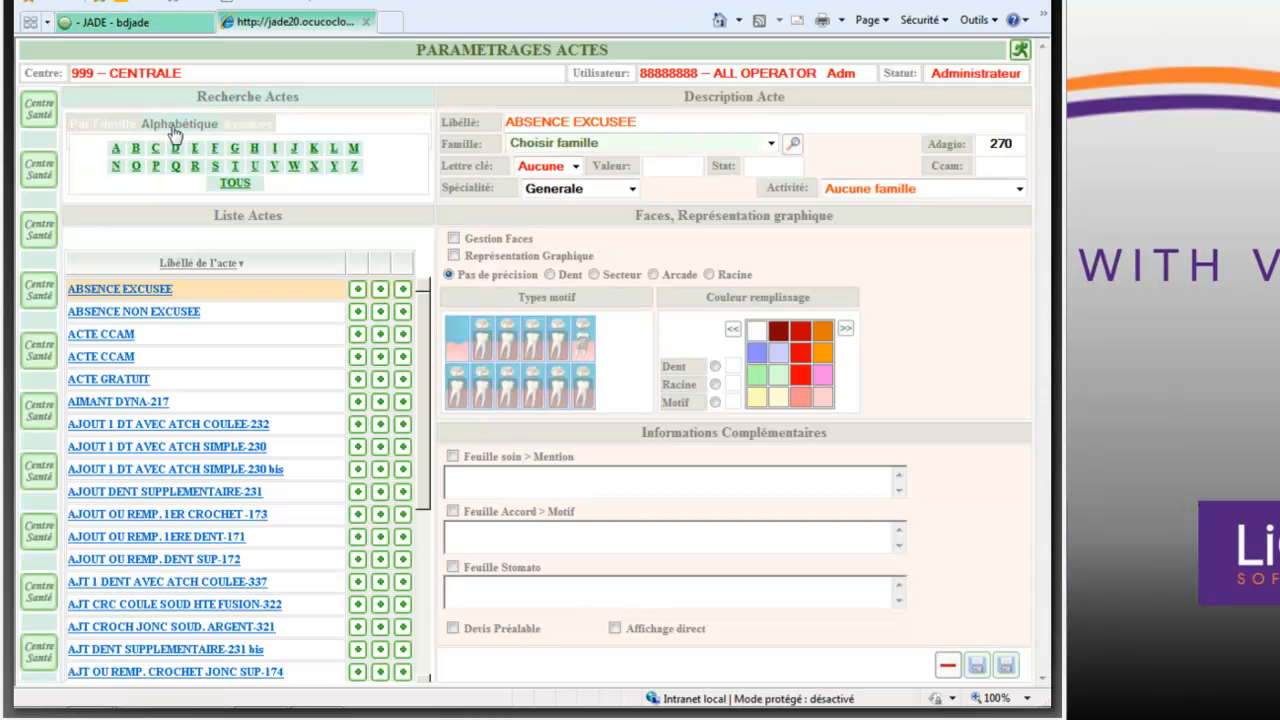
click(274, 148)
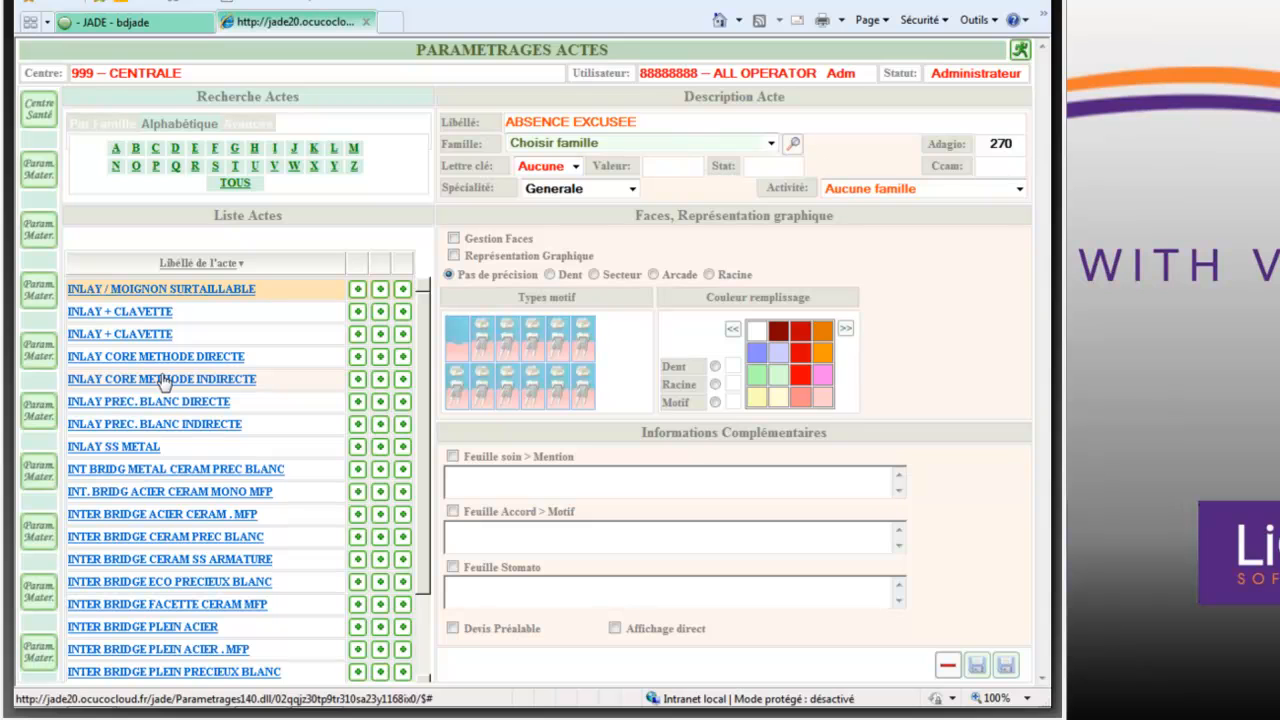
- Check the Devis Préalable option of the INLAY / MOIGNON SURTAILLABLE act and open the INLAY PREC. BLANC DIRECTE act
click(188, 292)
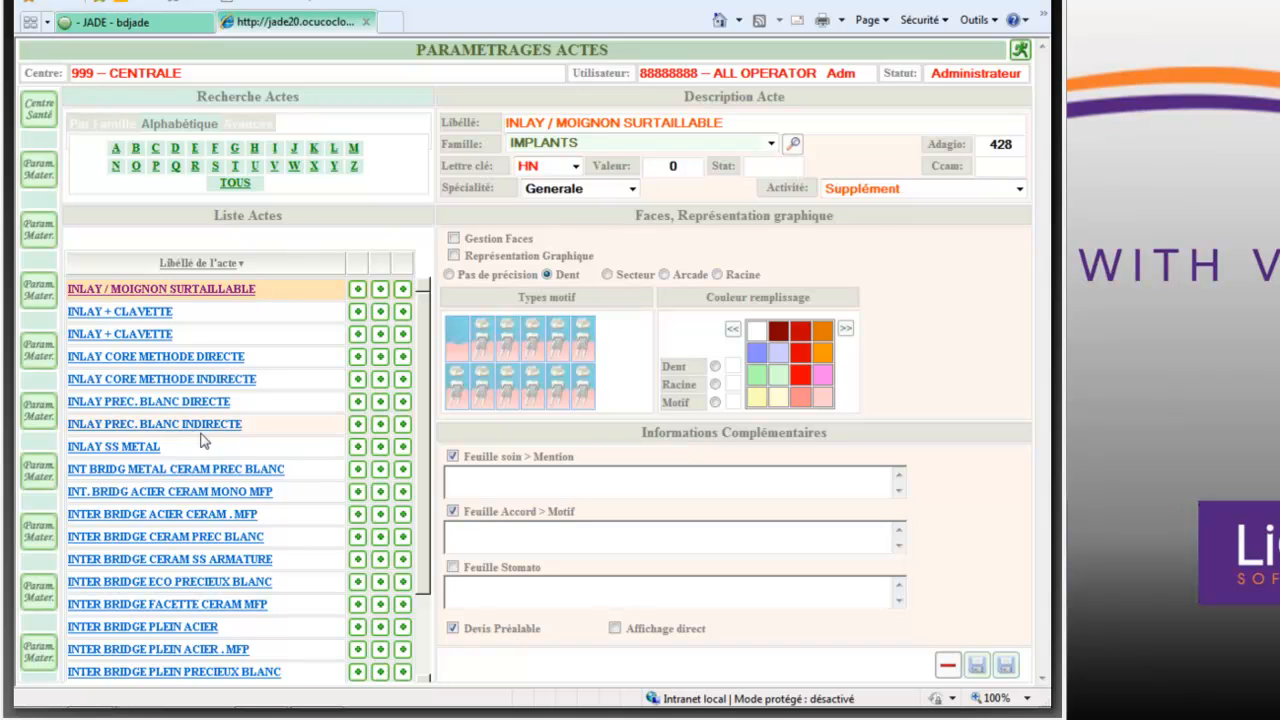
click(452, 627)
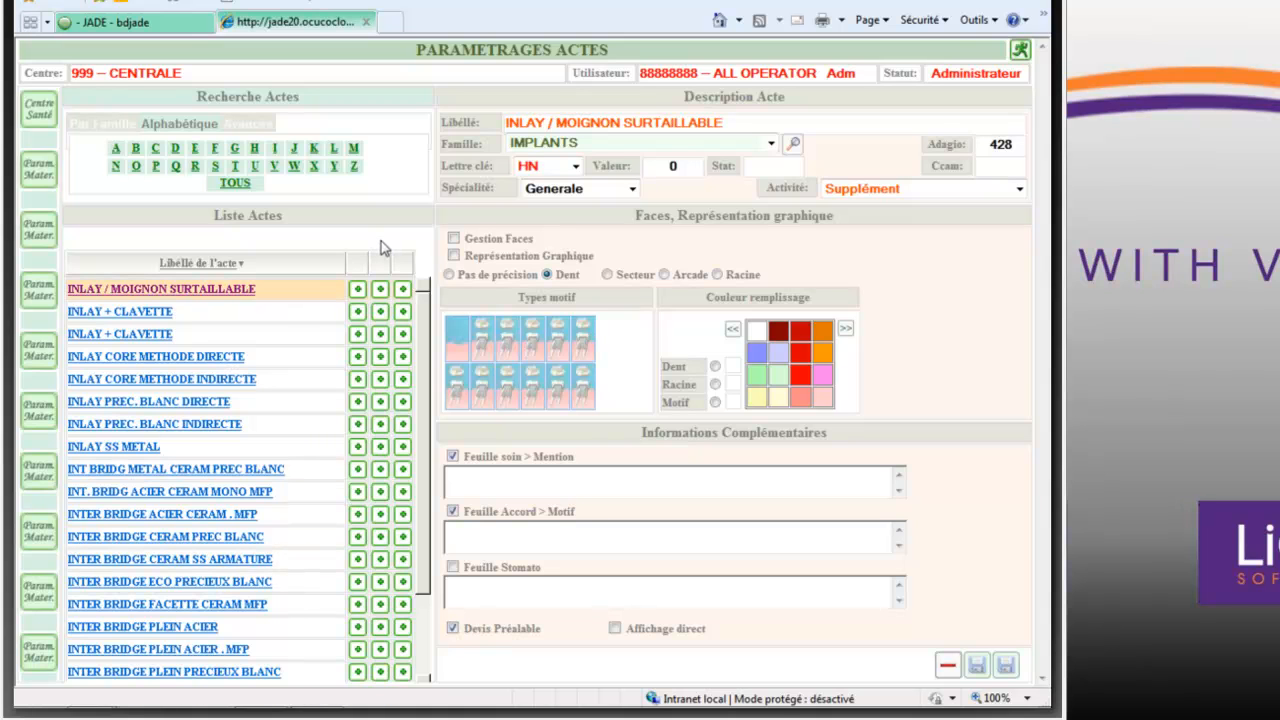
click(176, 402)
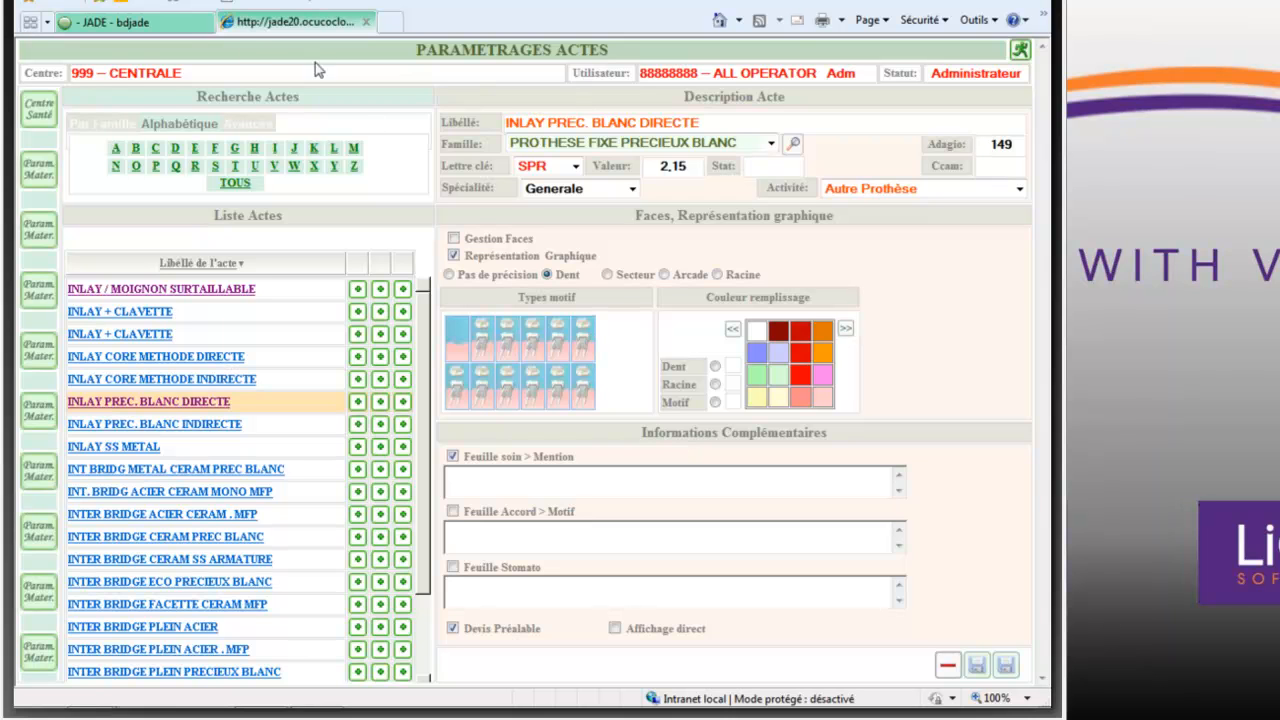
- Open the CCAM settings, compare the Prothese and soin classes and look through the CCAM families offered for soin
click(182, 31)
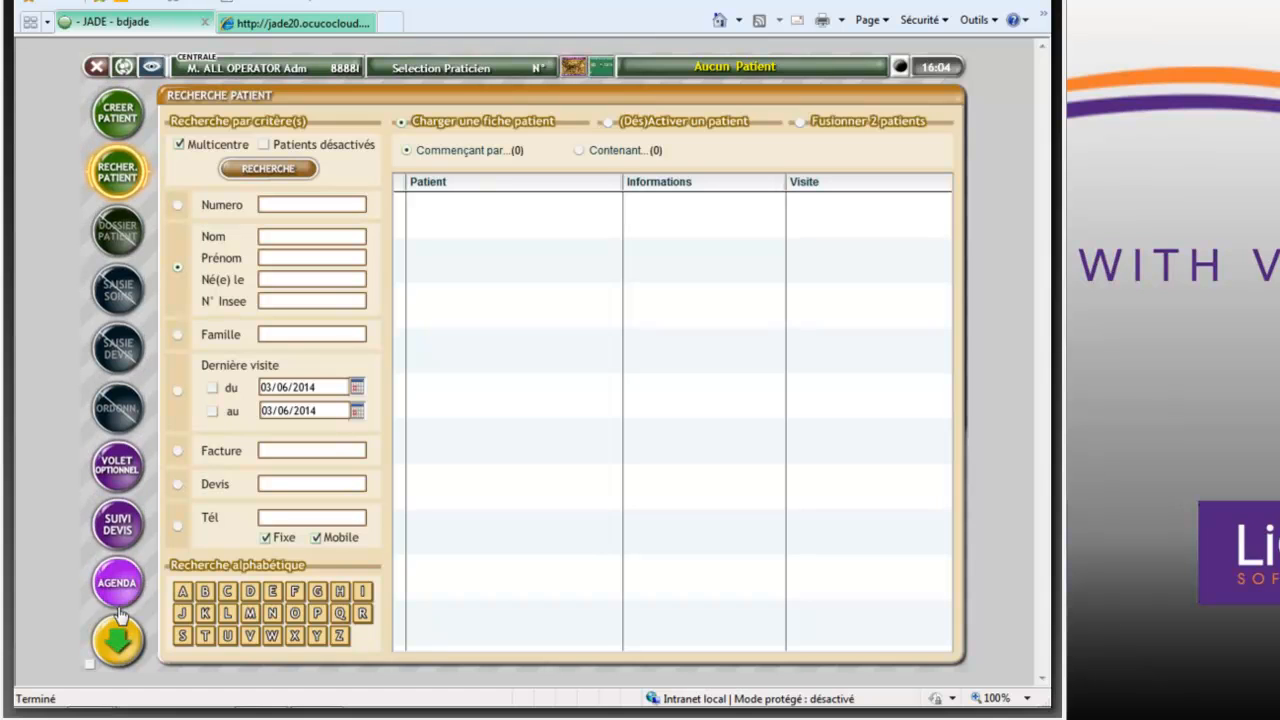
click(117, 643)
click(122, 572)
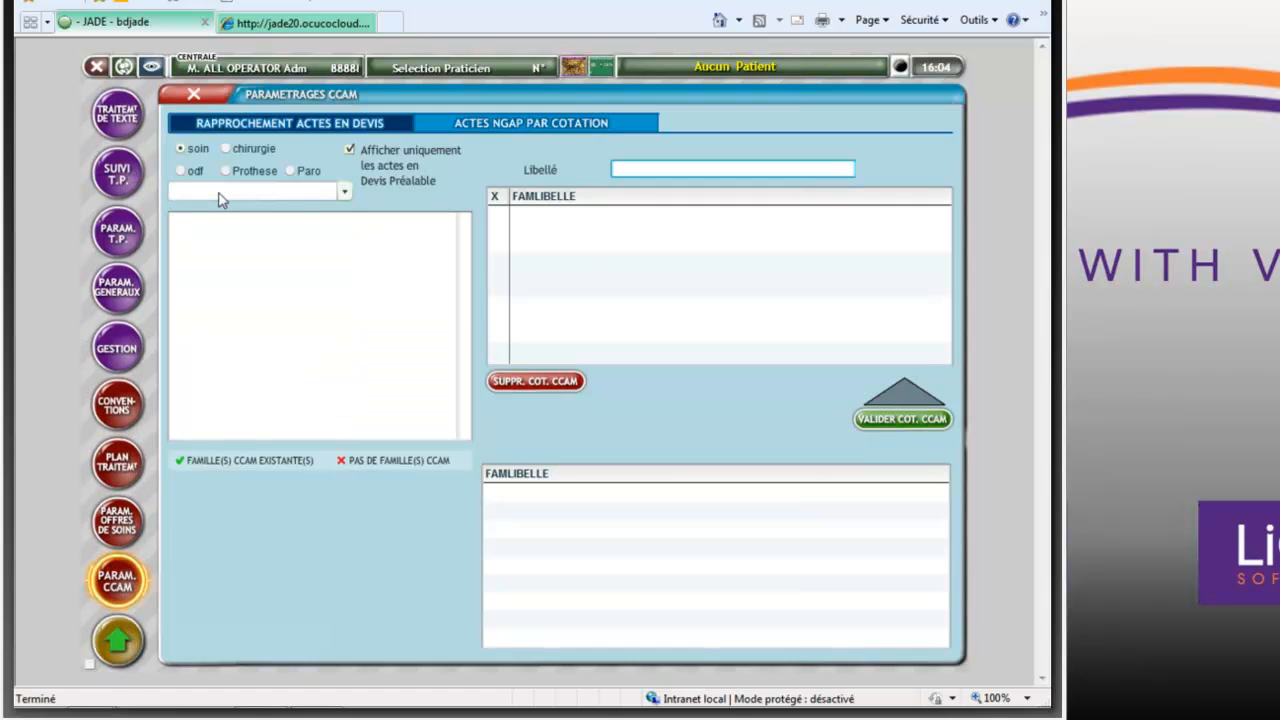
click(225, 174)
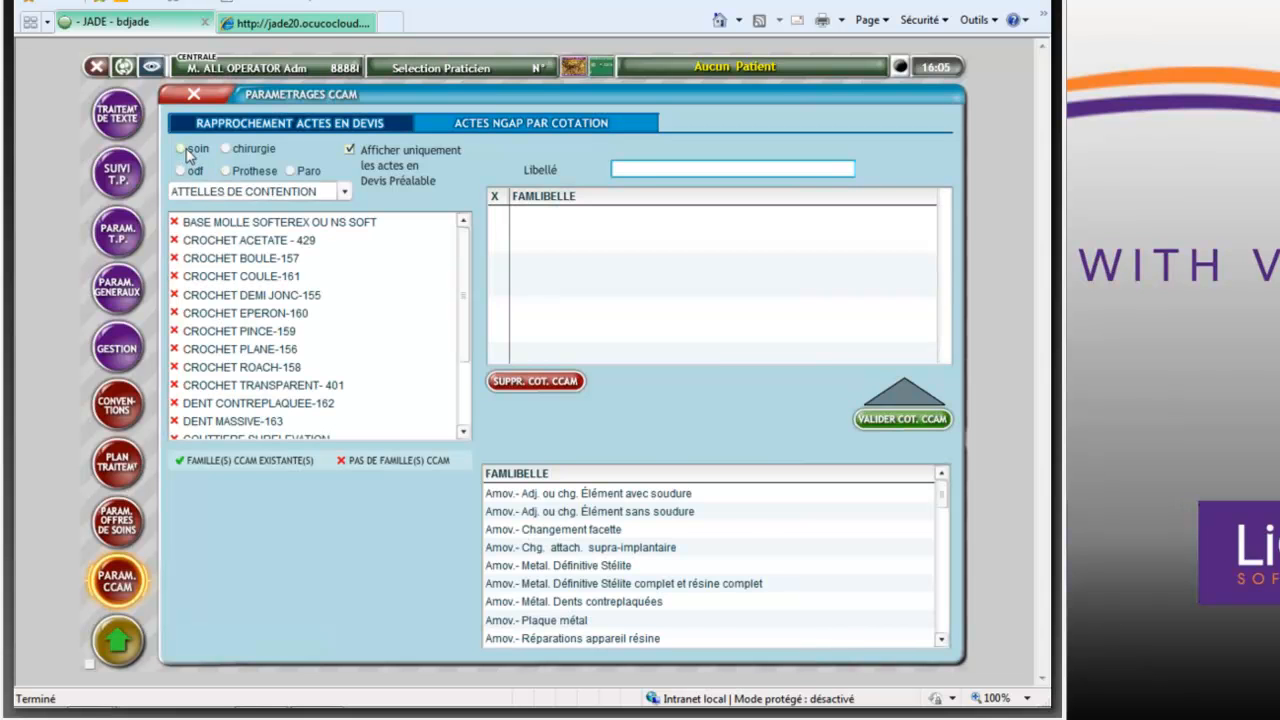
click(184, 150)
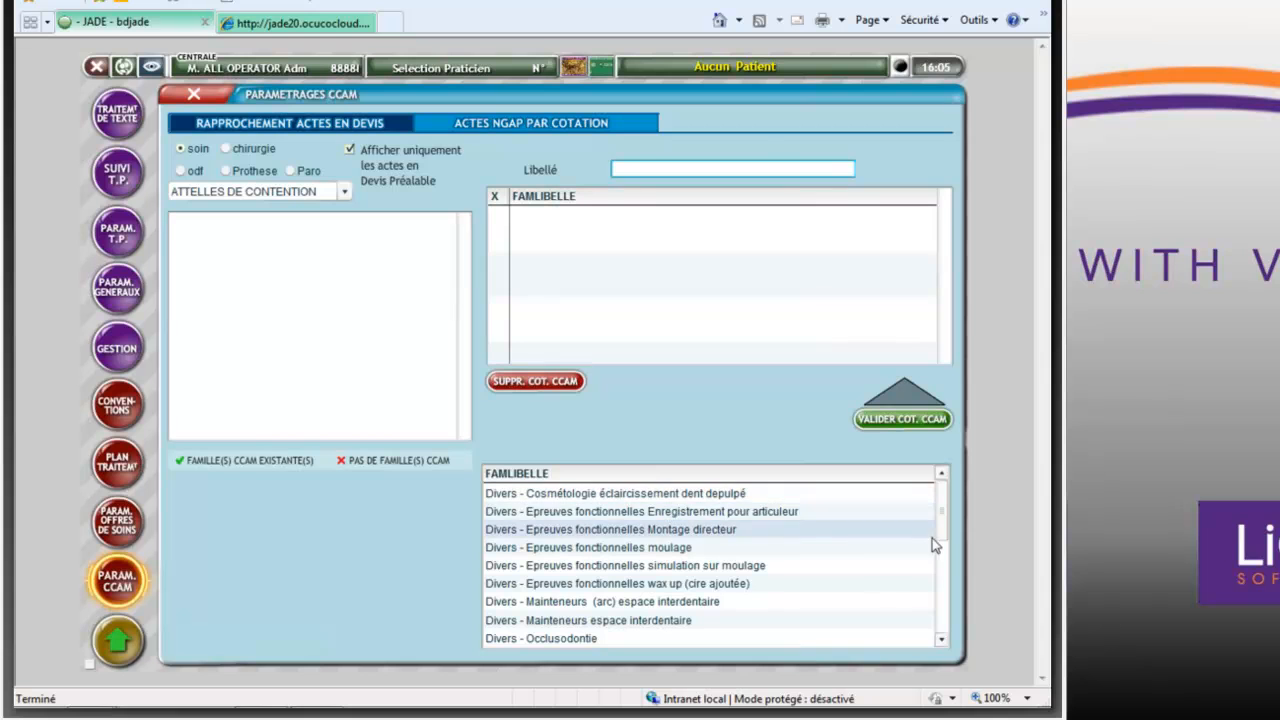
drag(942, 522, 949, 598)
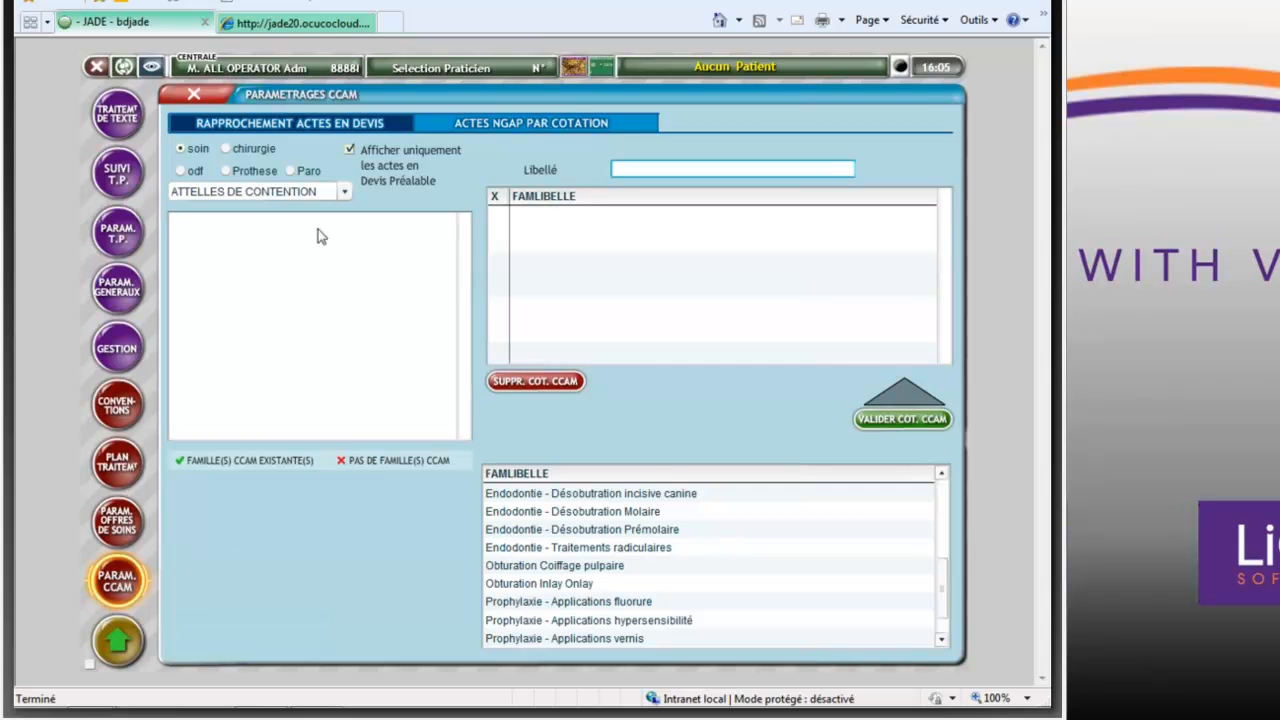
- Return to the act settings, search acts by family with the class SOINS and review the families available in it
click(330, 30)
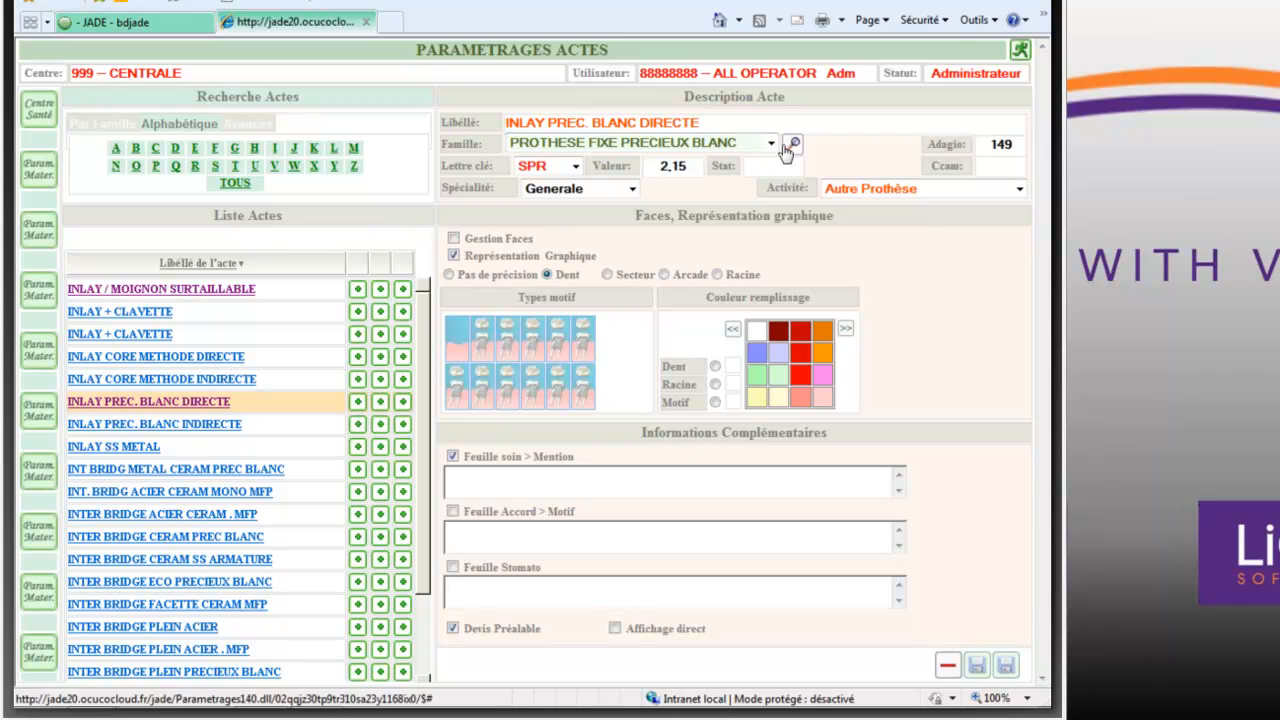
click(115, 127)
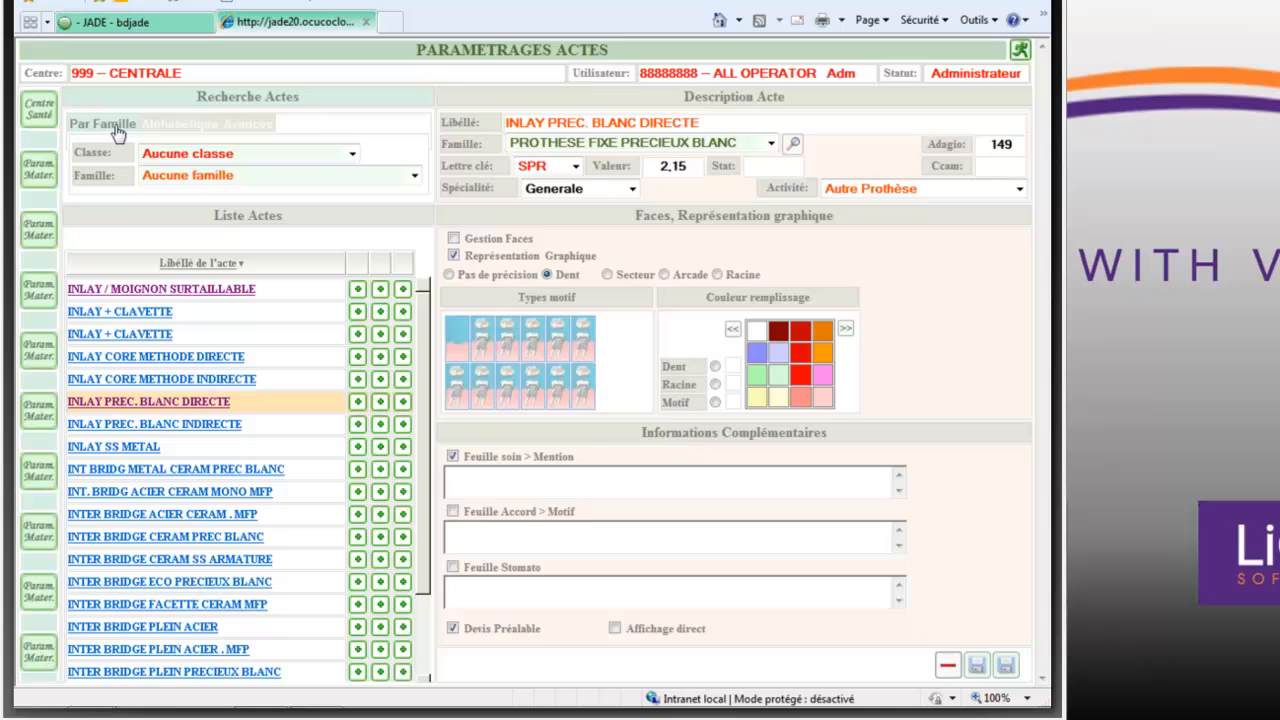
click(352, 155)
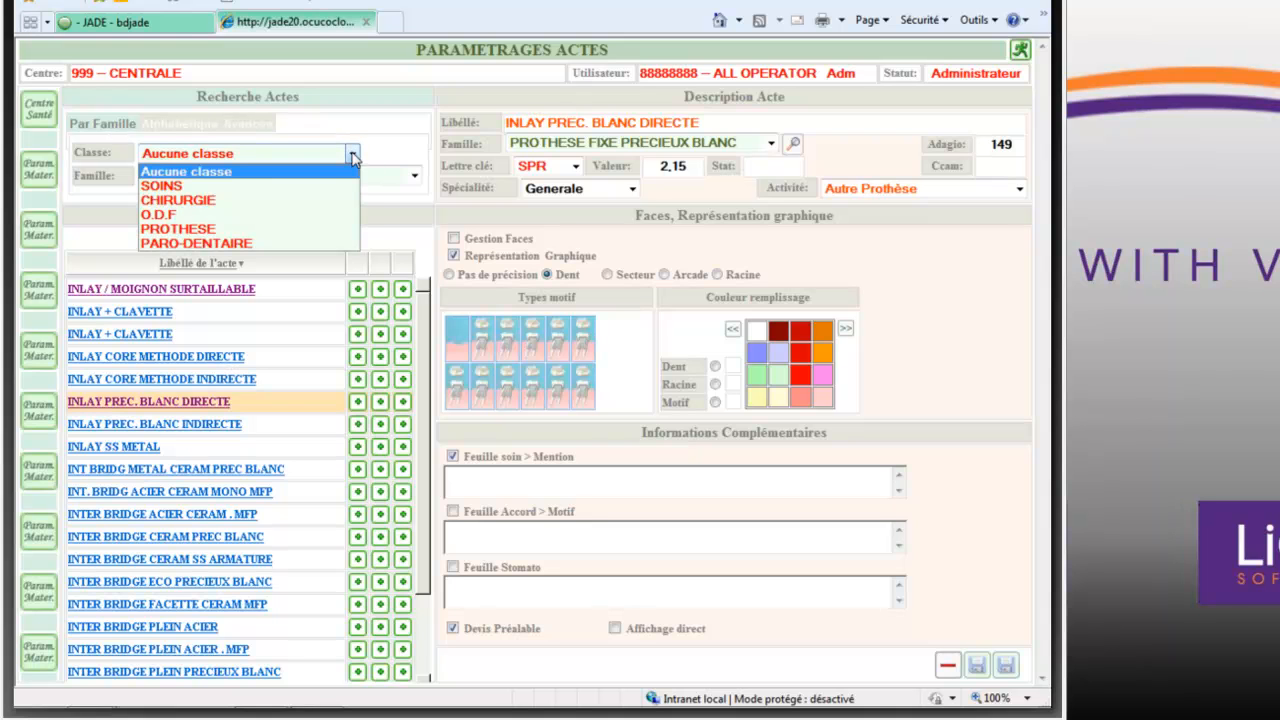
click(267, 187)
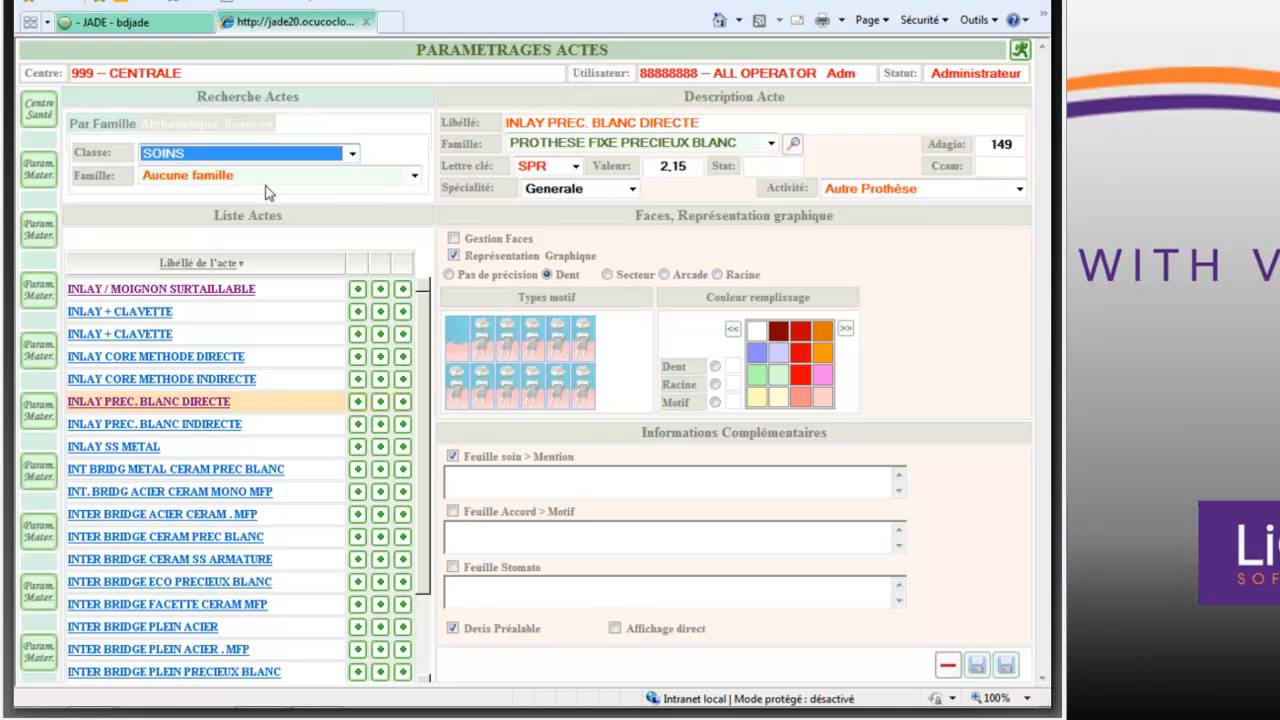
click(414, 178)
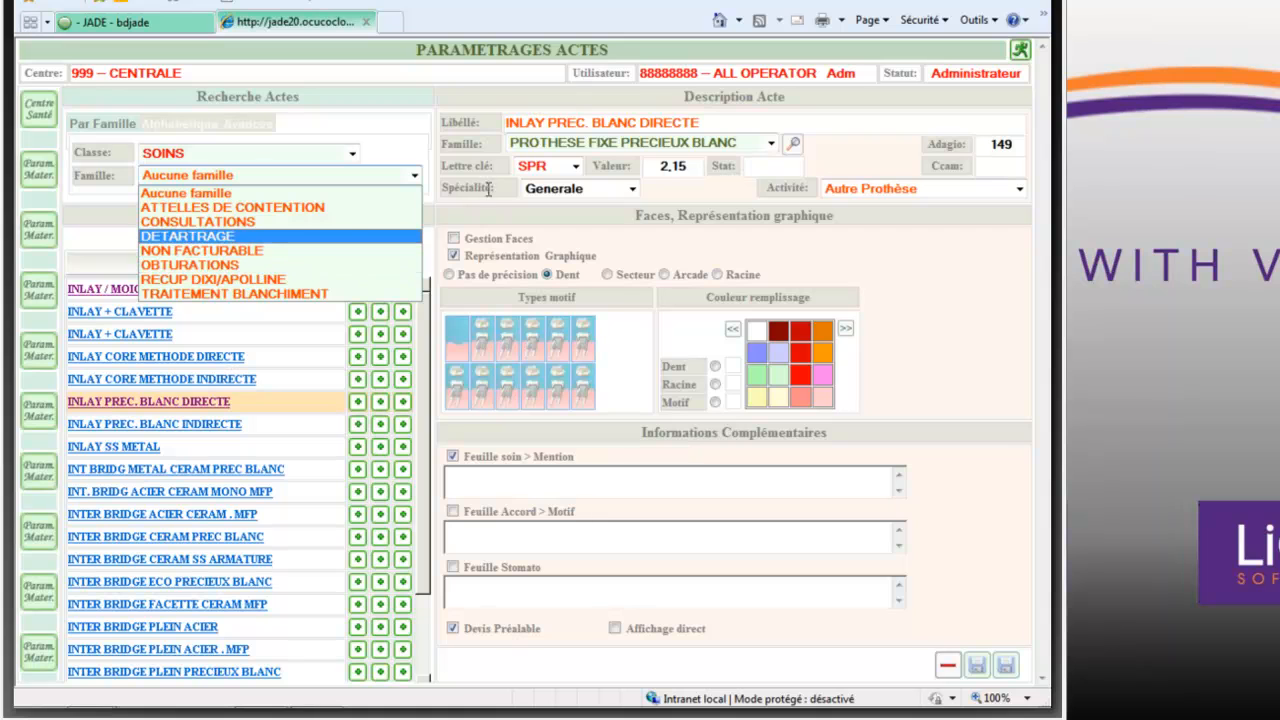
click(384, 127)
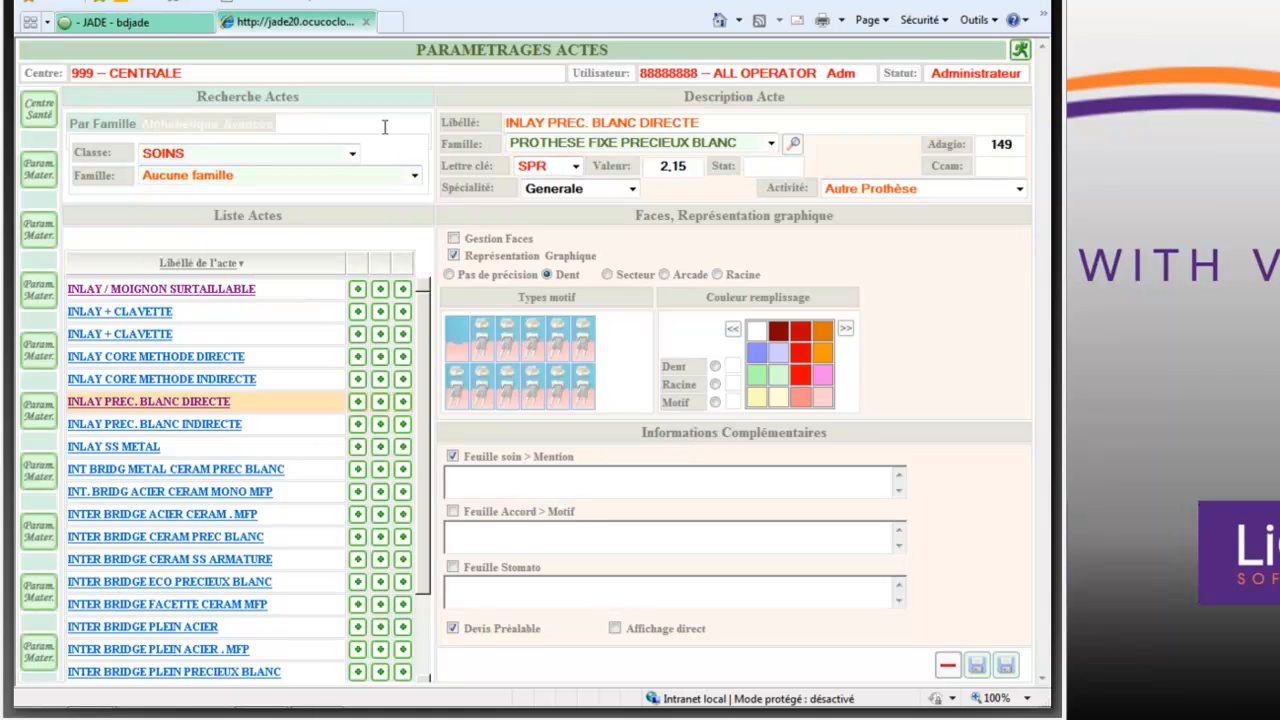
- Set the family of the INLAY PREC. BLANC DIRECTE act to OBTURATIONS and save the act
click(771, 143)
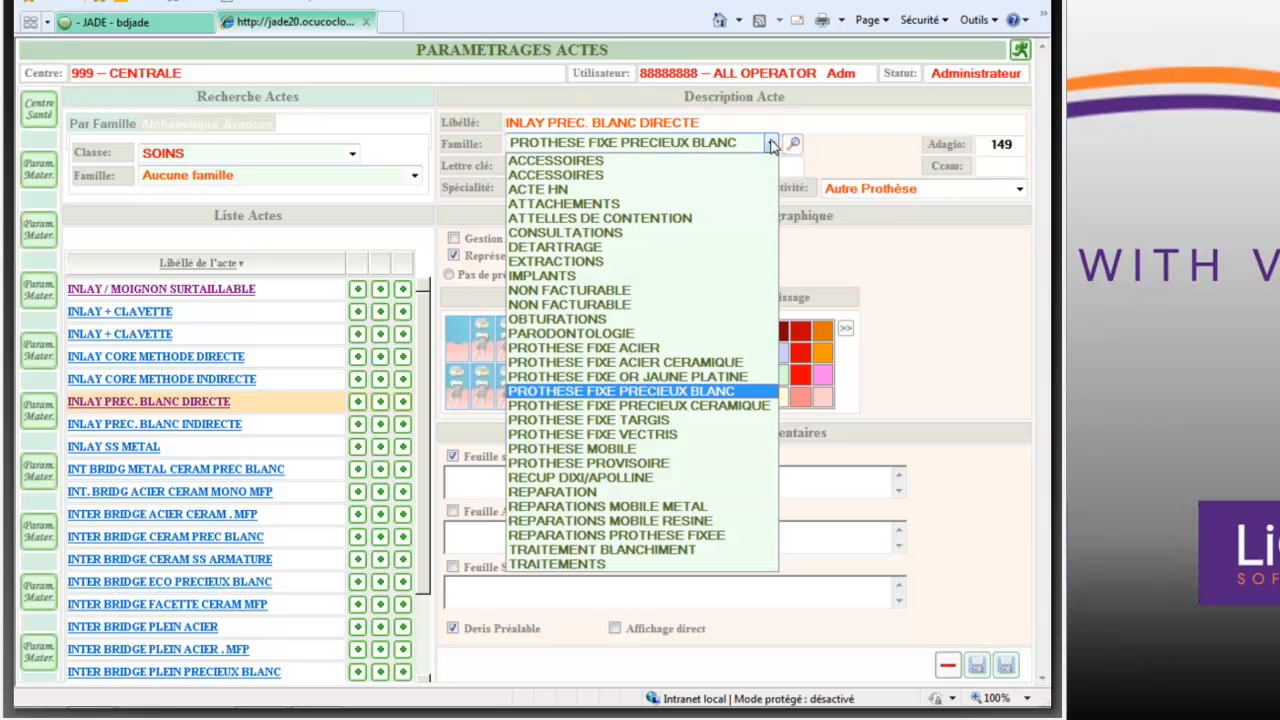
click(630, 318)
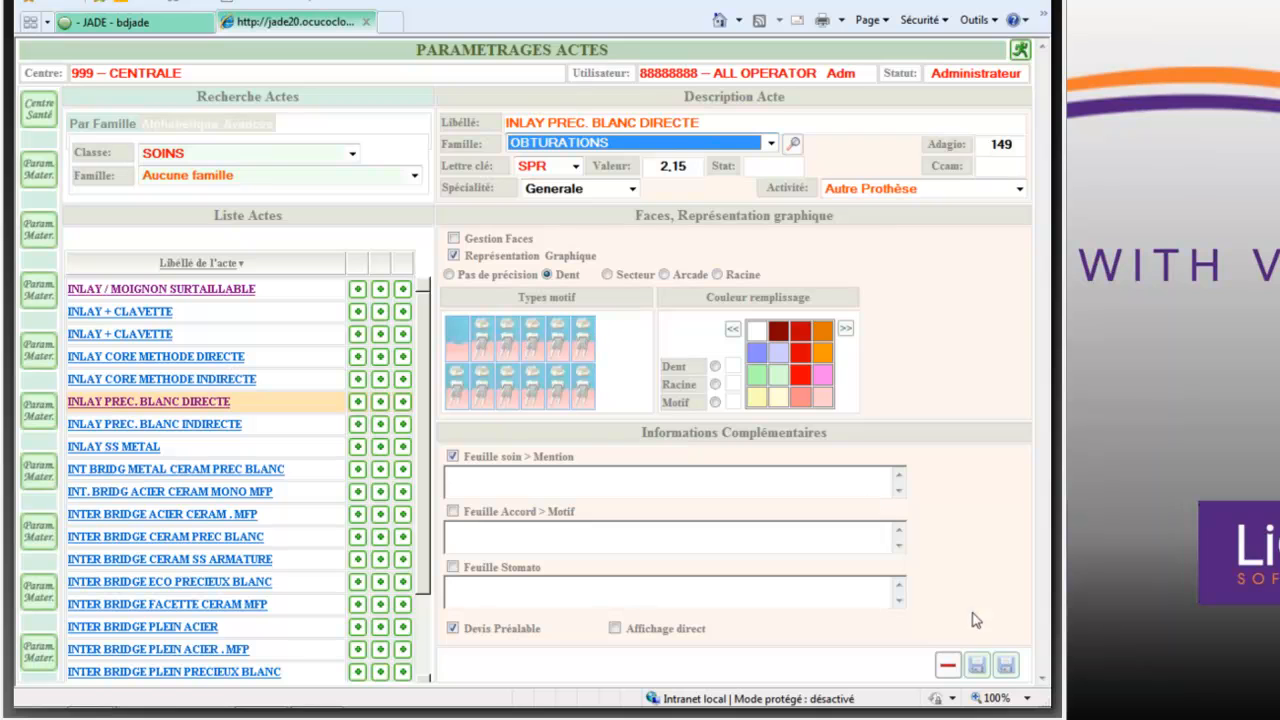
click(1006, 666)
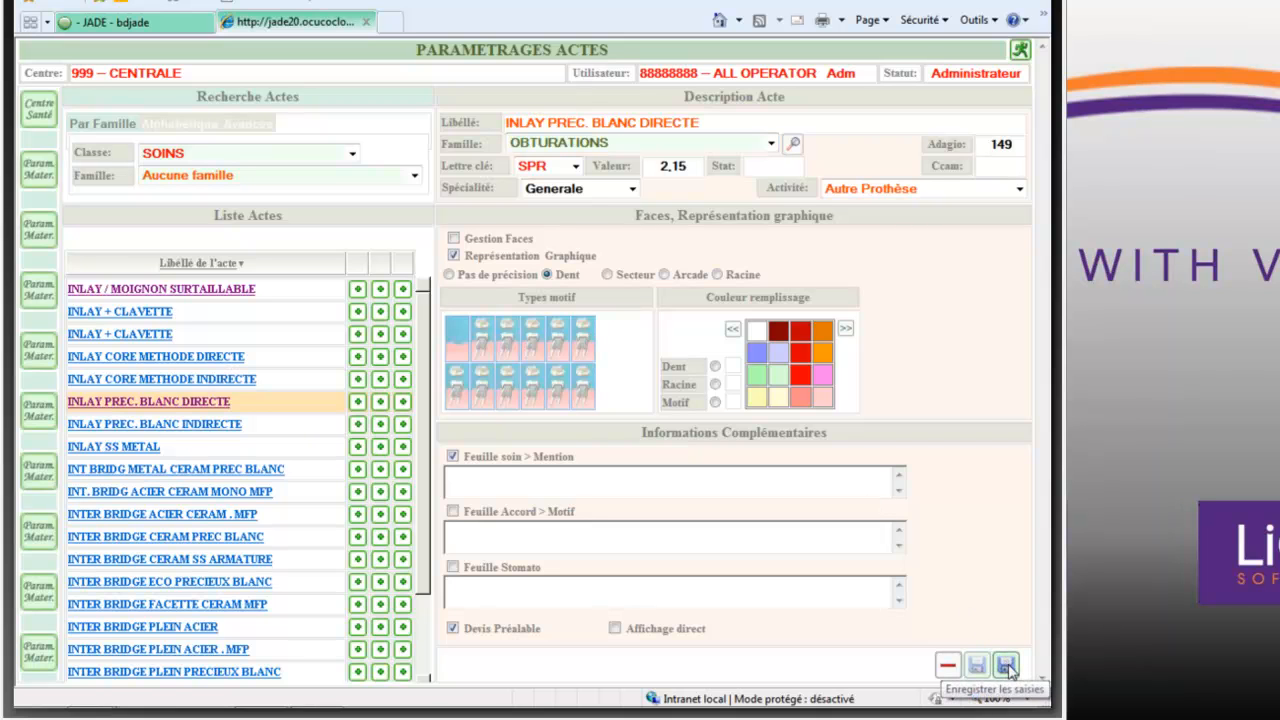
click(560, 389)
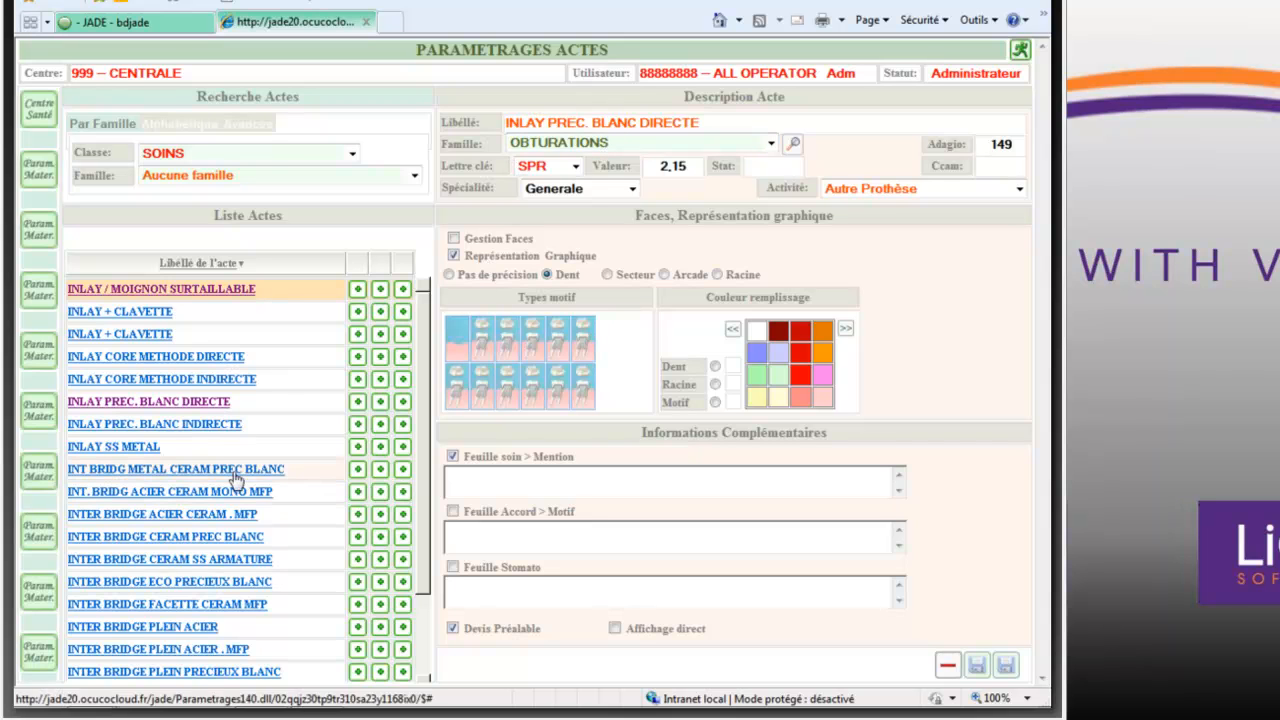
- Set the family of the INLAY PREC. BLANC INDIRECTE act to OBTURATIONS, save it and leave the act settings
click(204, 424)
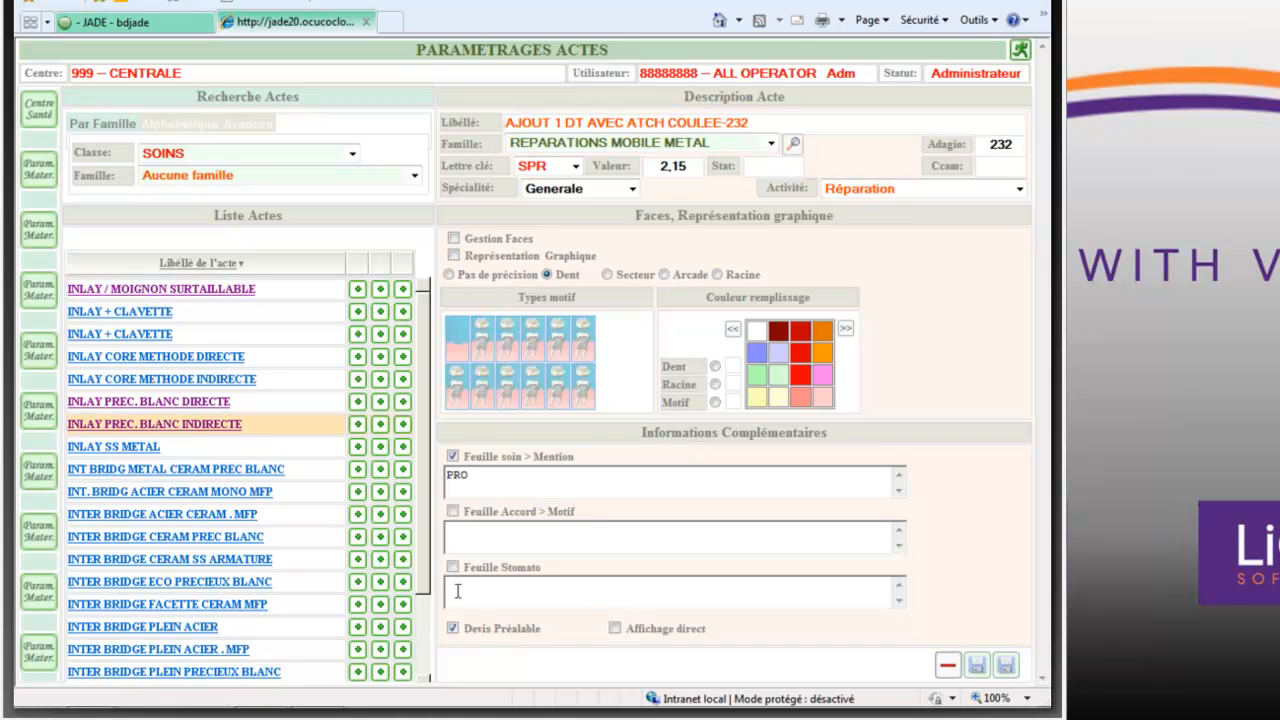
click(771, 146)
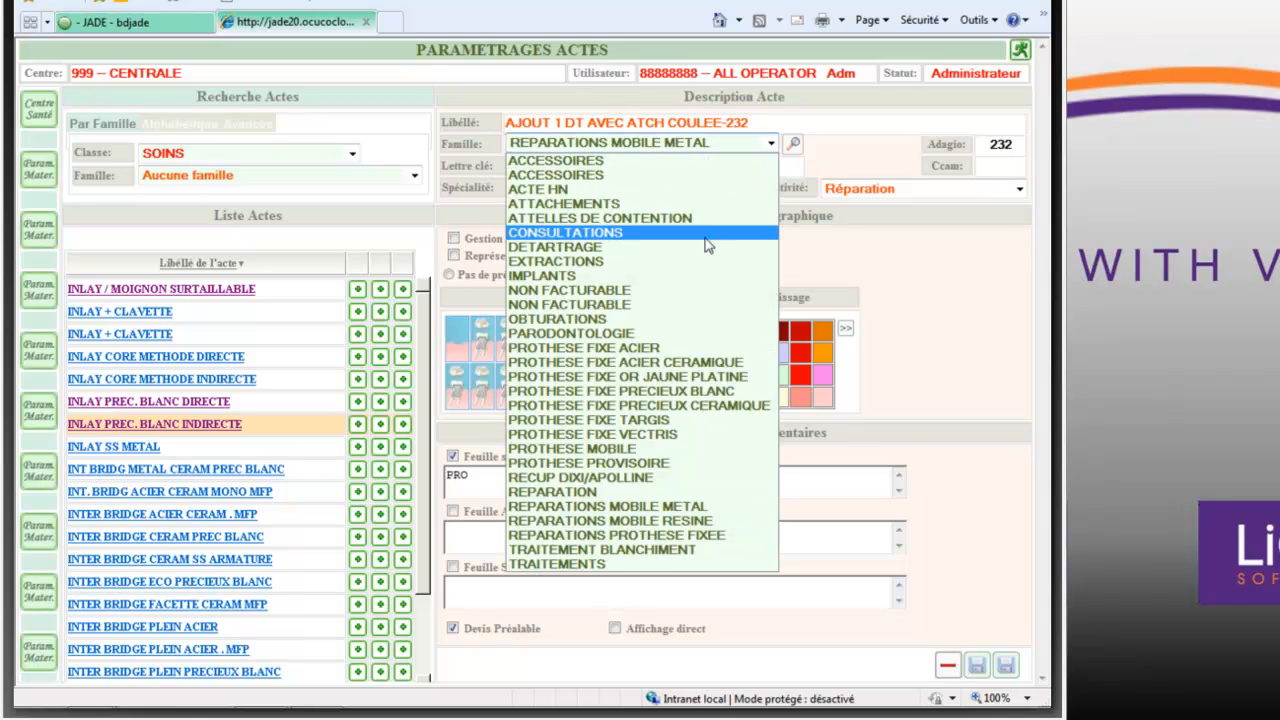
click(679, 320)
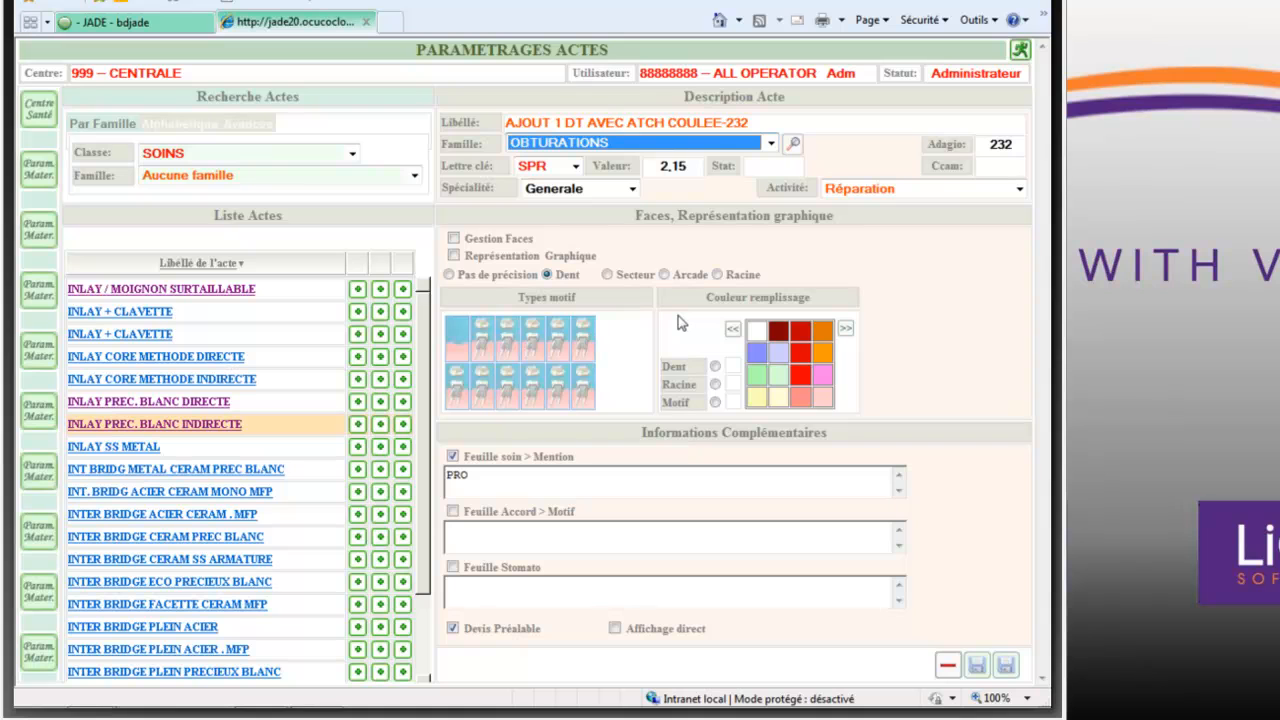
click(1006, 665)
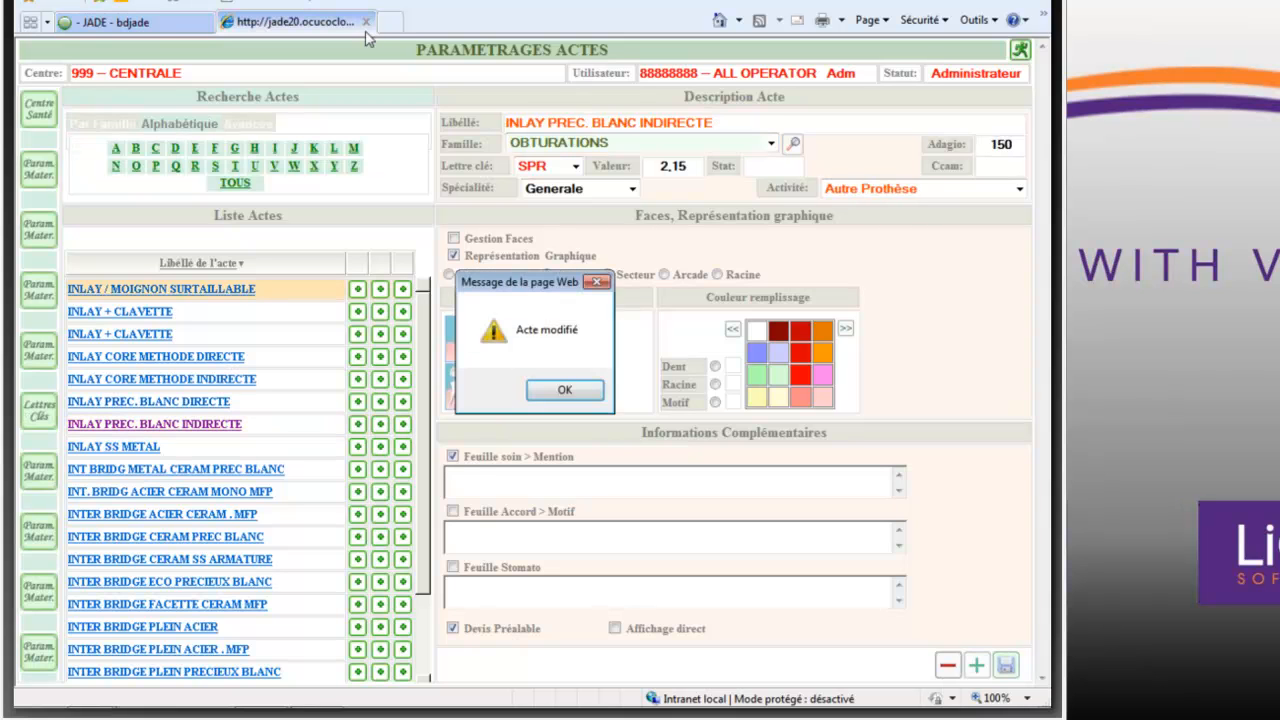
click(566, 390)
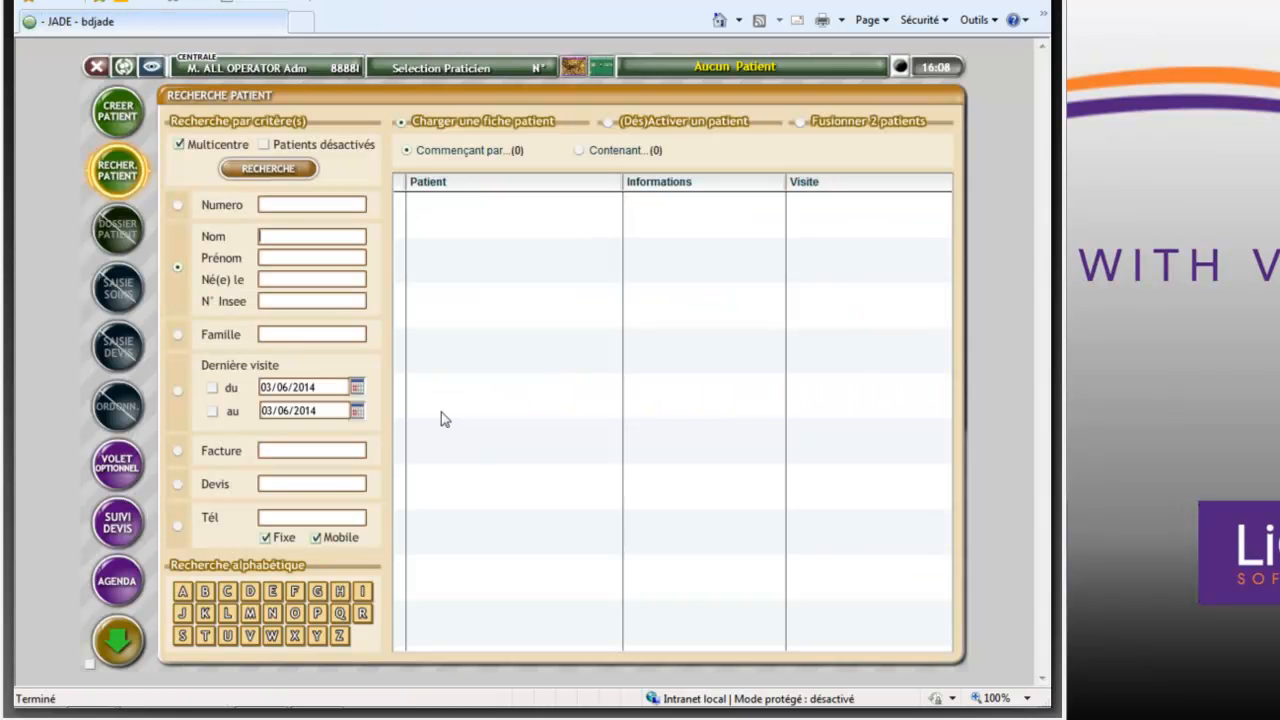
- Reopen the CCAM settings and list the soin acts of the OBTURATIONS family
click(118, 648)
click(118, 582)
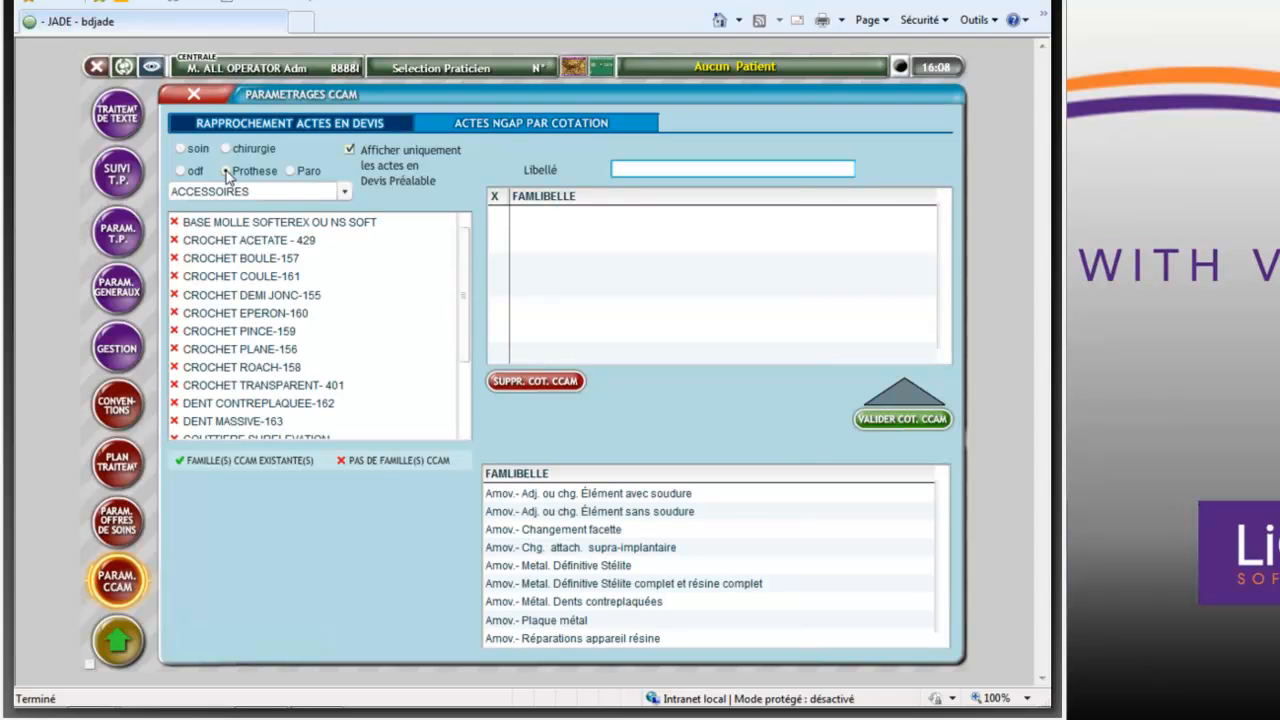
click(343, 191)
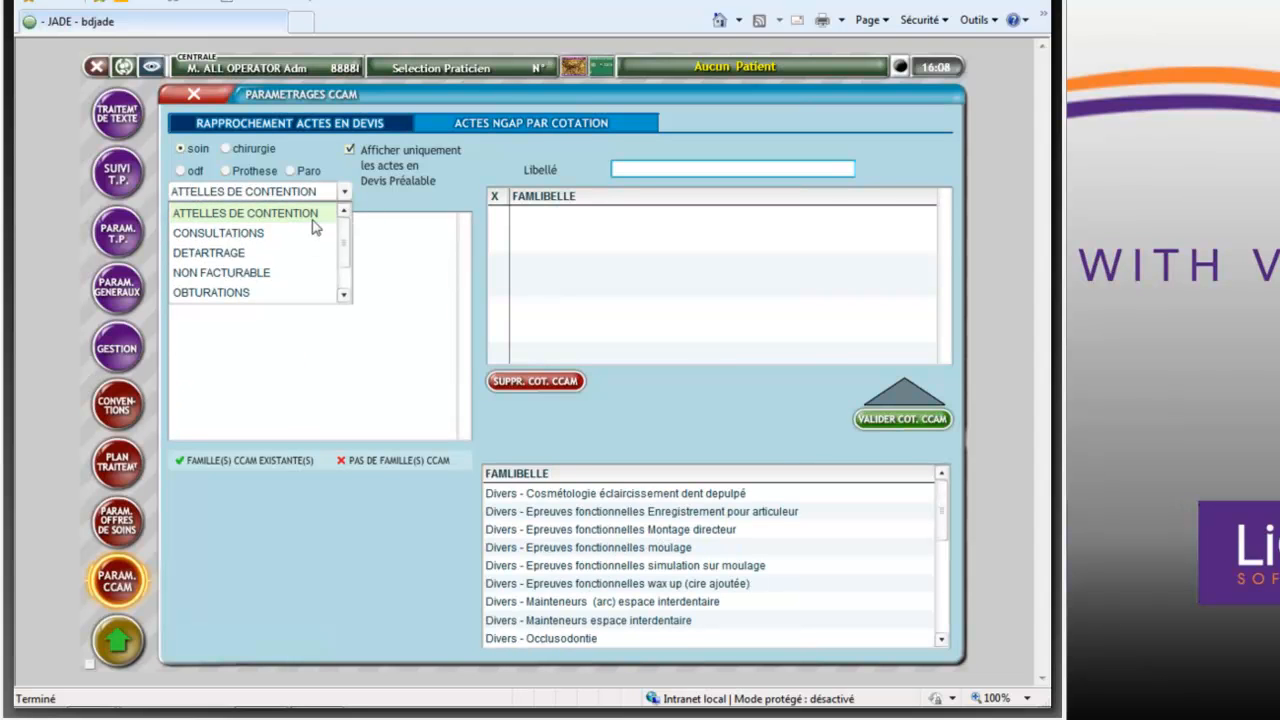
click(245, 295)
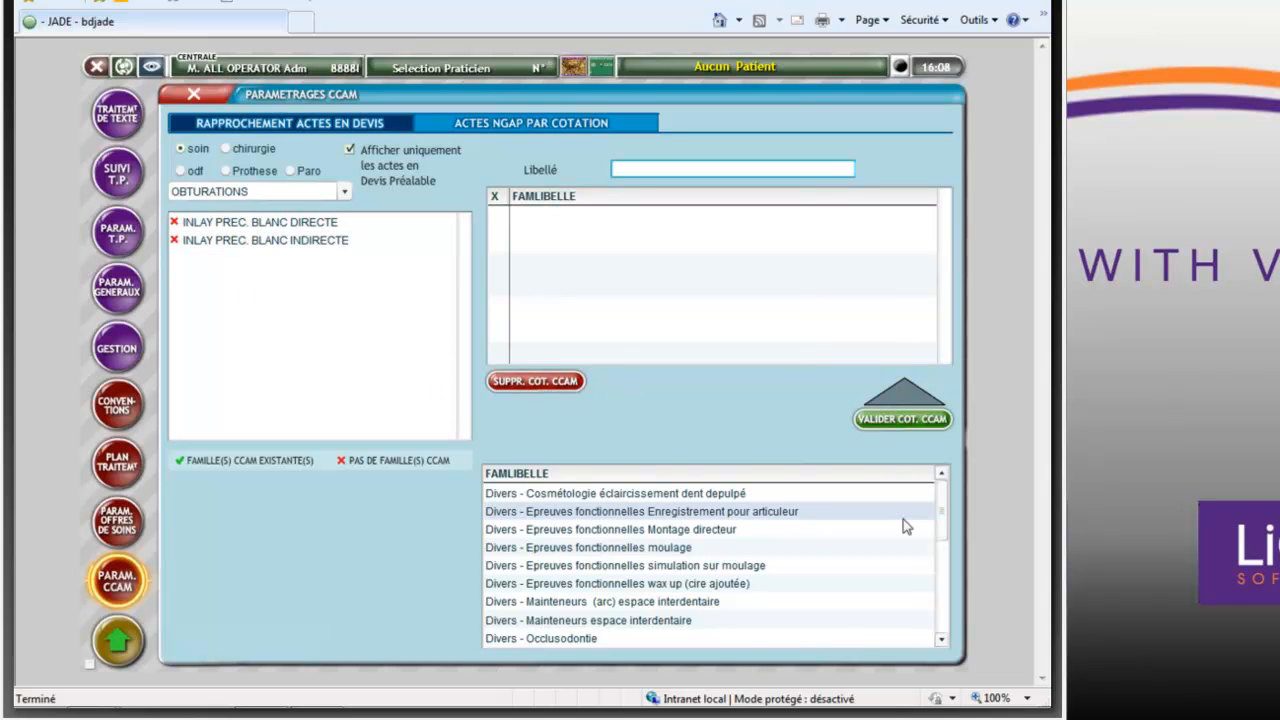
- Assign the CCAM family Obturation Inlay Onlay to the INLAY PREC. BLANC DIRECTE act
click(942, 640)
click(942, 640)
click(942, 640)
click(942, 640)
click(942, 640)
click(942, 640)
click(942, 640)
click(942, 640)
click(942, 640)
click(942, 640)
click(942, 640)
click(942, 640)
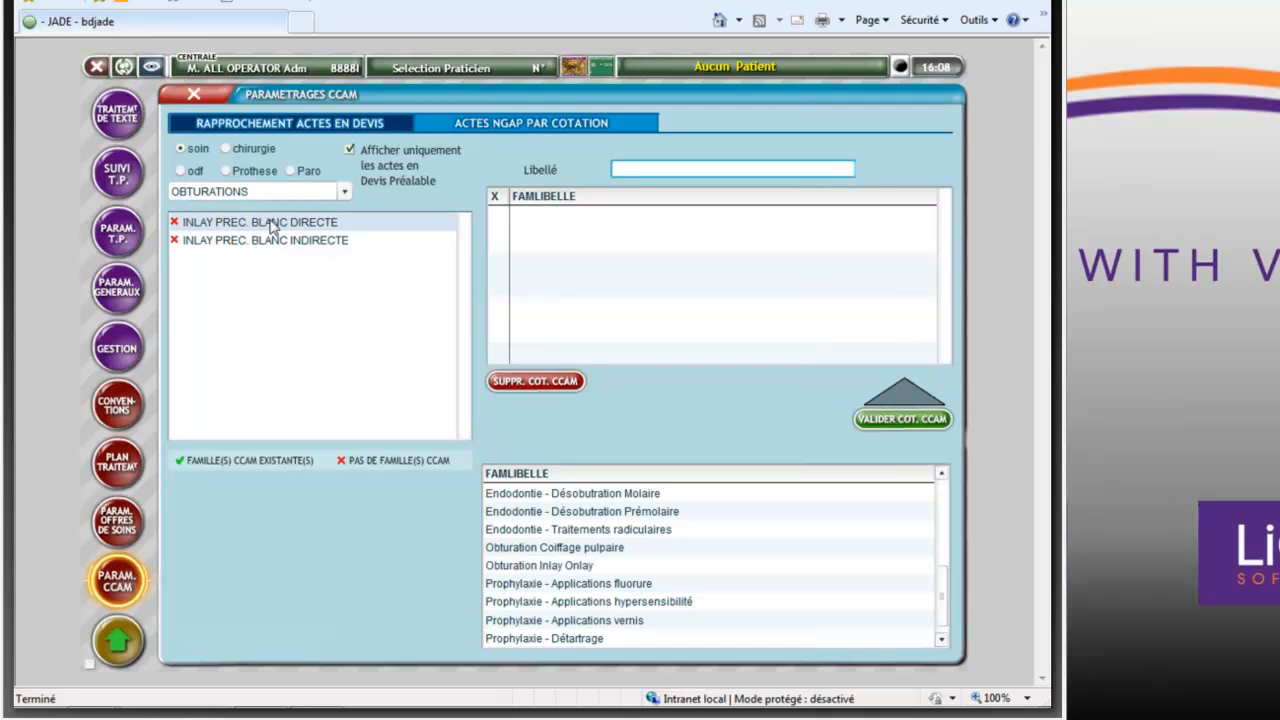
click(555, 570)
click(880, 423)
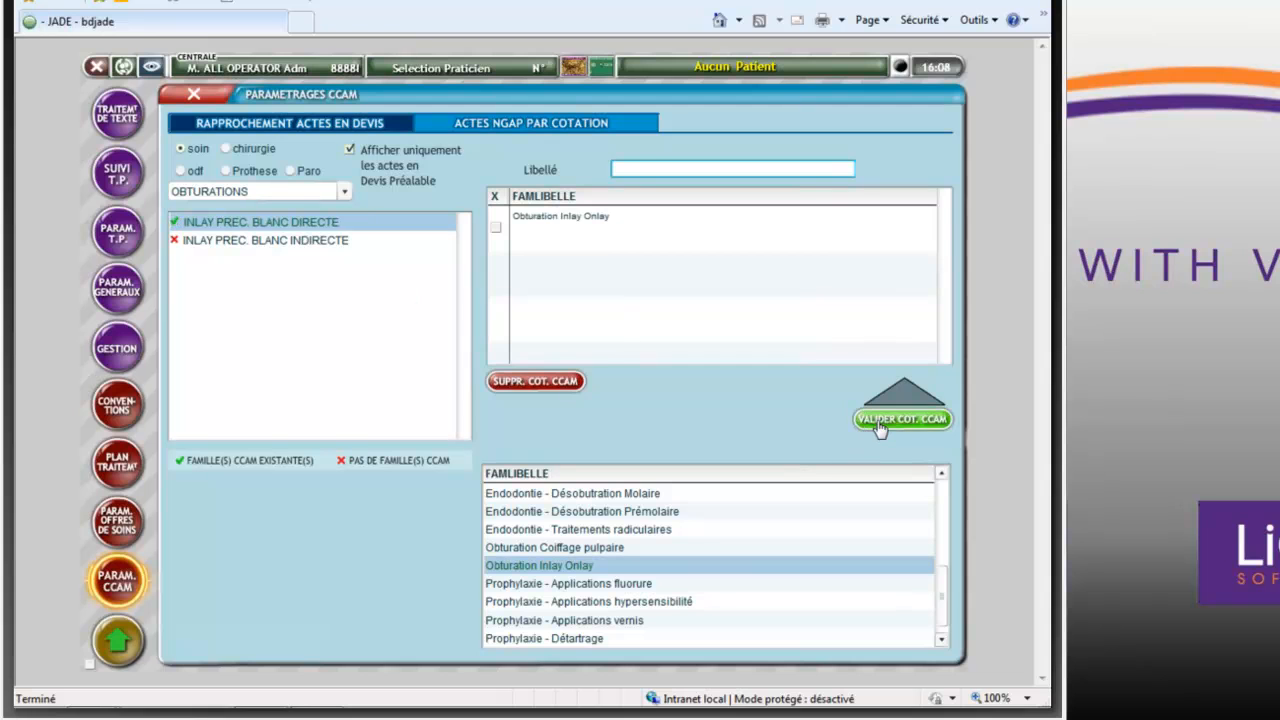
- Assign the CCAM family Obturation Inlay Onlay to the INLAY PREC. BLANC INDIRECTE act
click(313, 250)
click(548, 569)
click(548, 569)
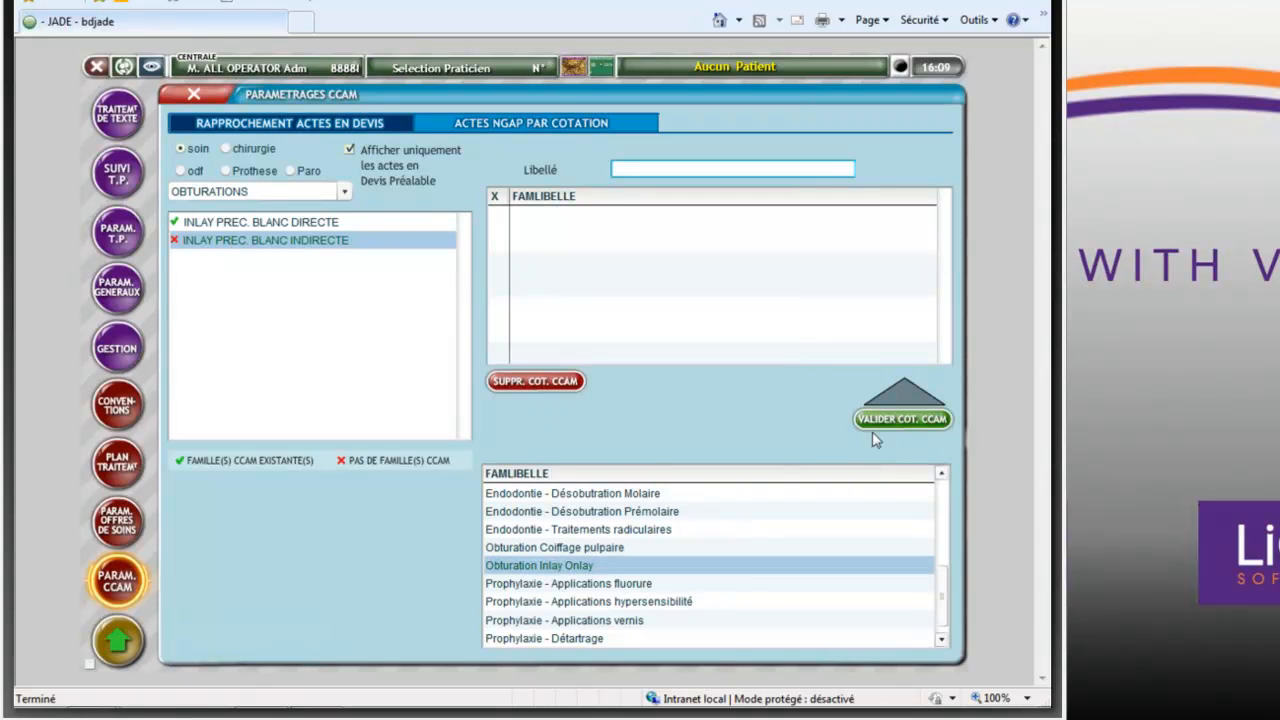
click(884, 420)
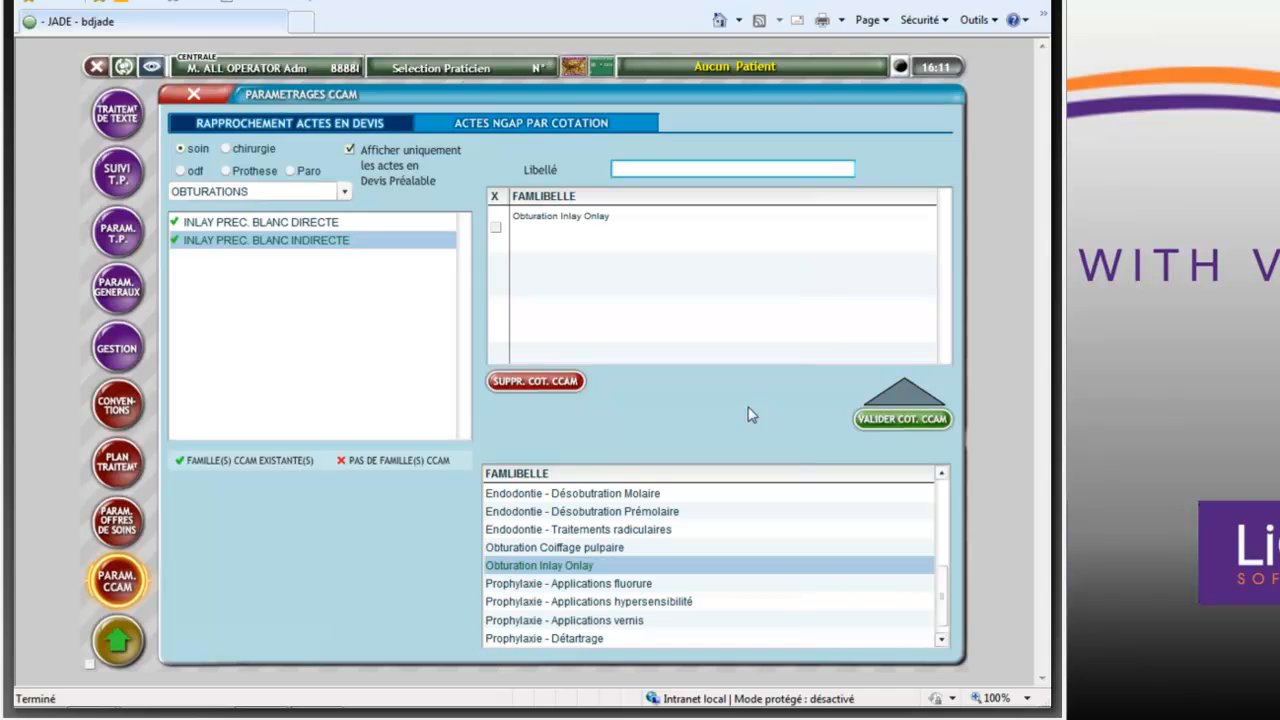
- Close the CCAM settings and open the T.P. organisation settings
click(195, 97)
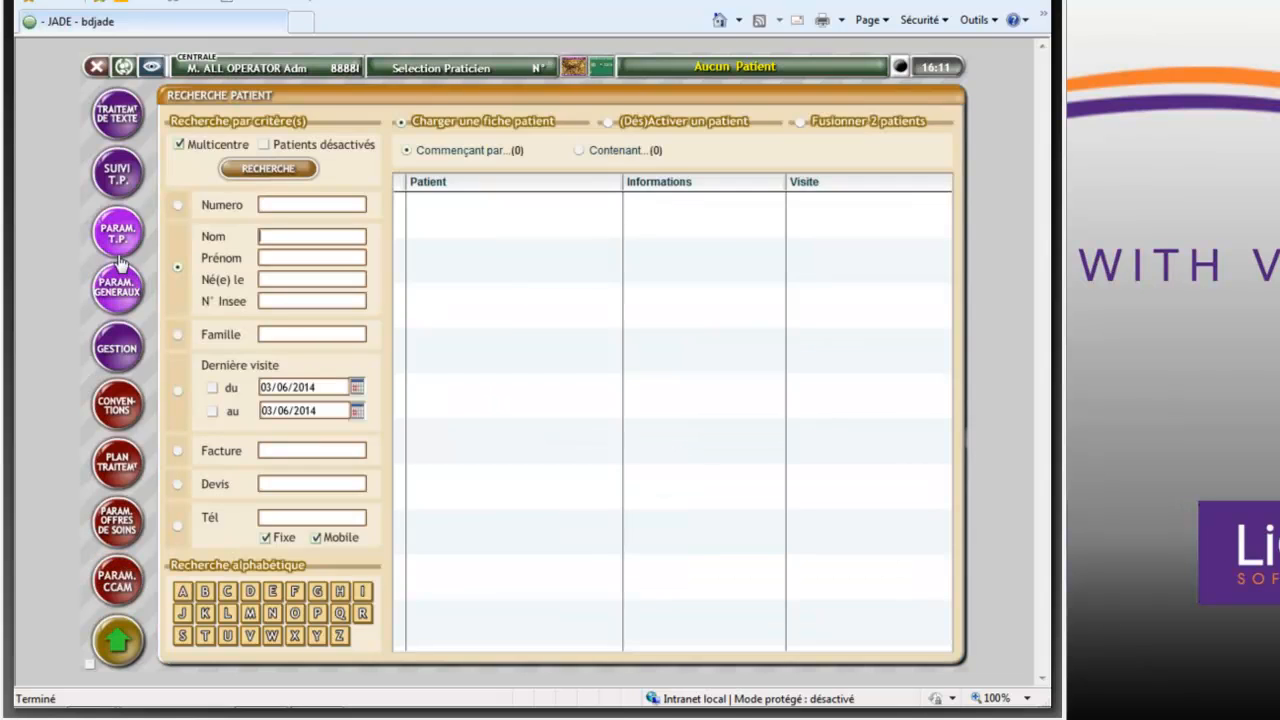
click(116, 237)
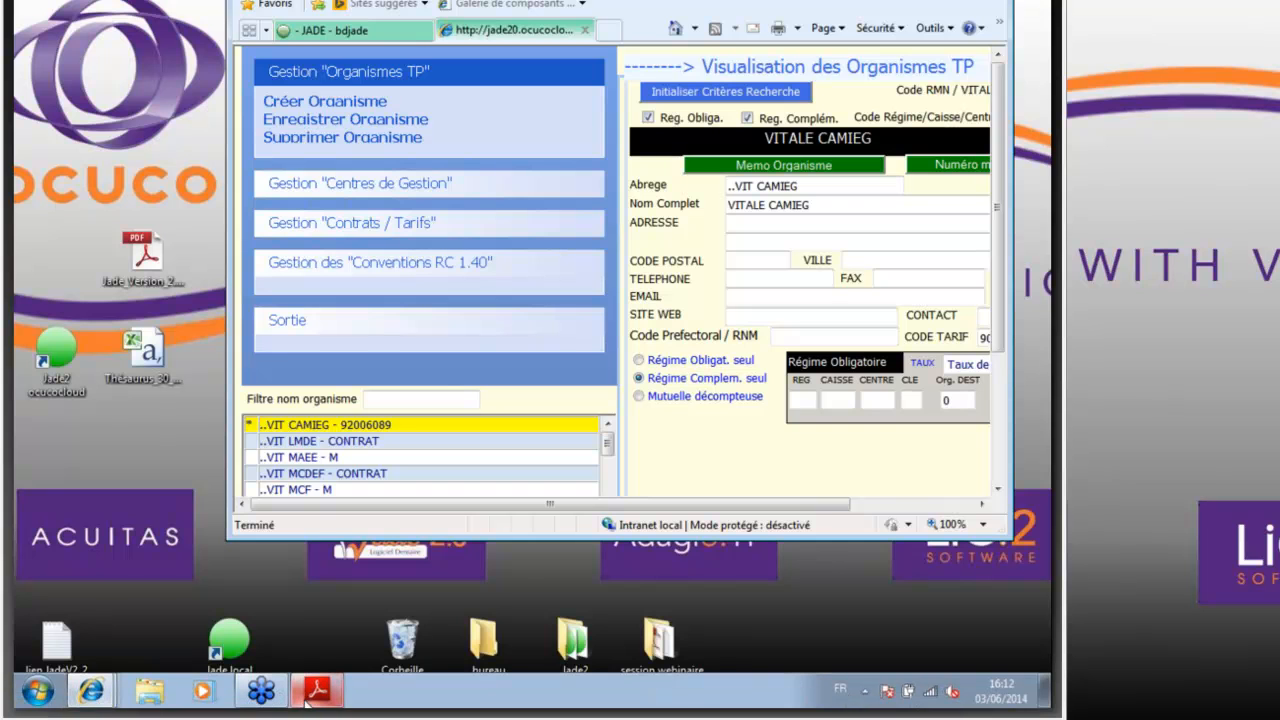
- Show the Les Mutuelles page of the PDF presentation in a smaller window beside the T.P. organisations window, and make the latter taller
click(308, 702)
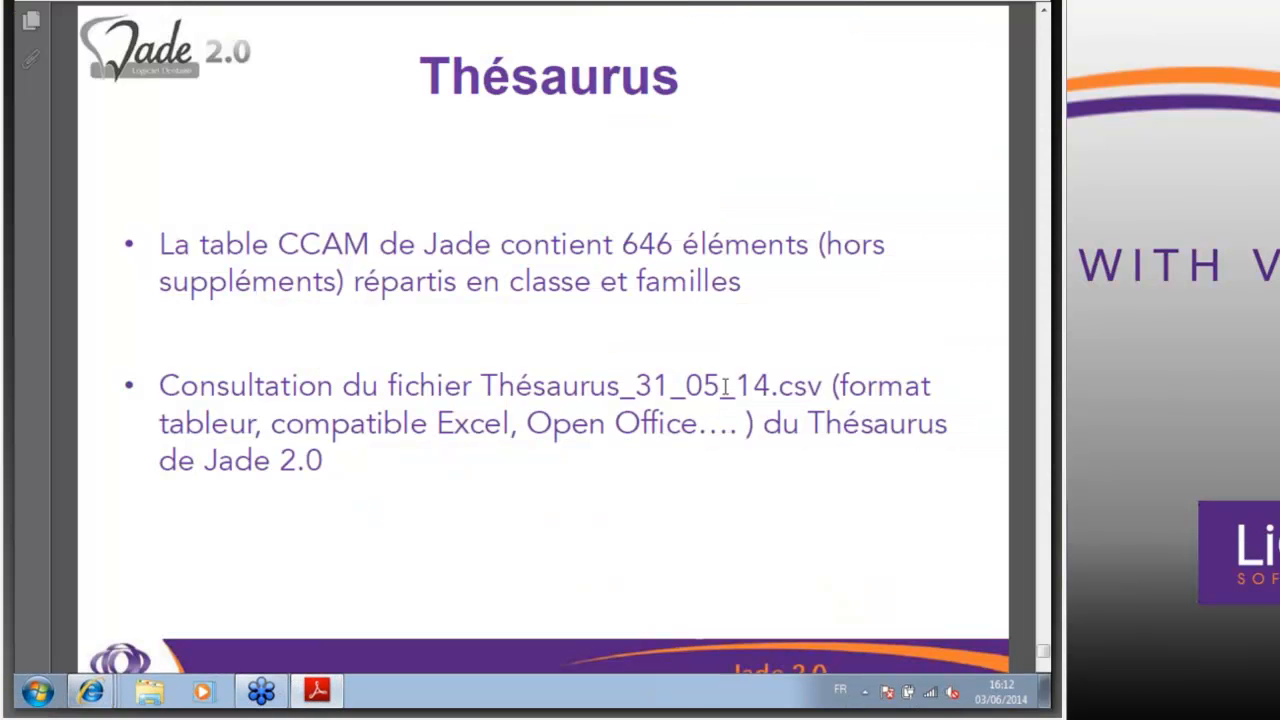
scroll(712, 393, down, 1)
click(1000, 0)
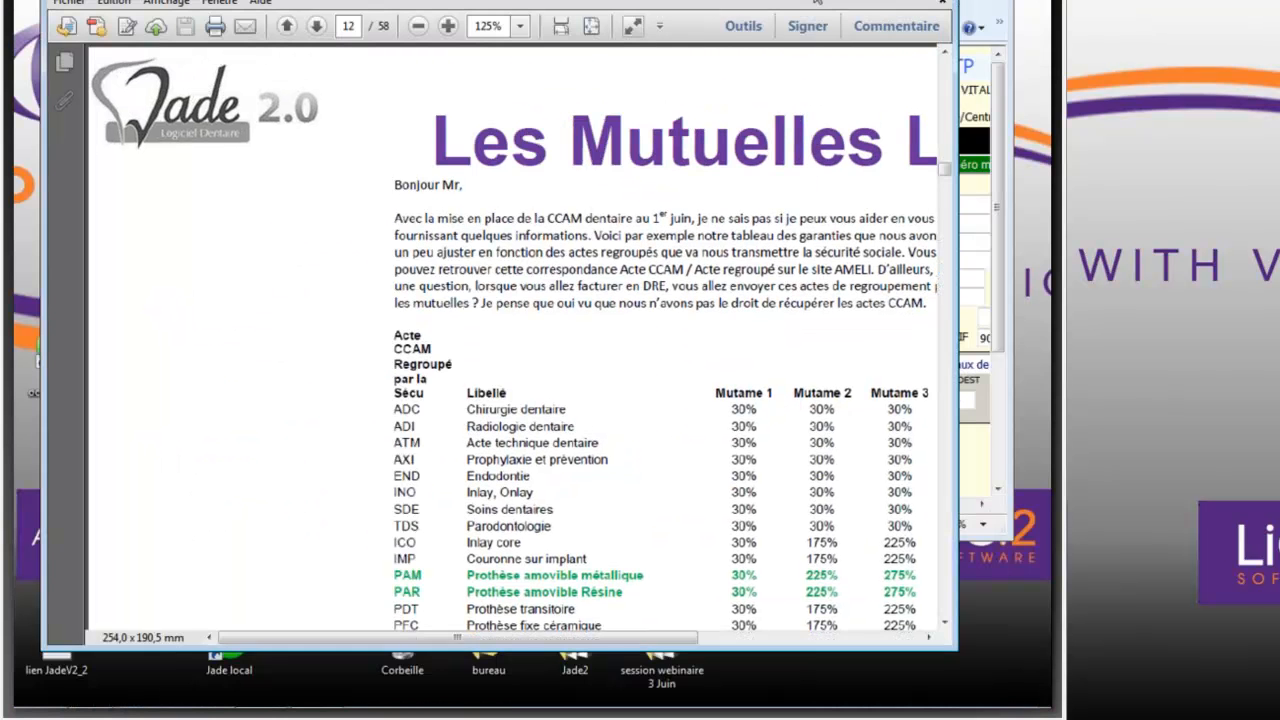
drag(741, 1, 371, 1)
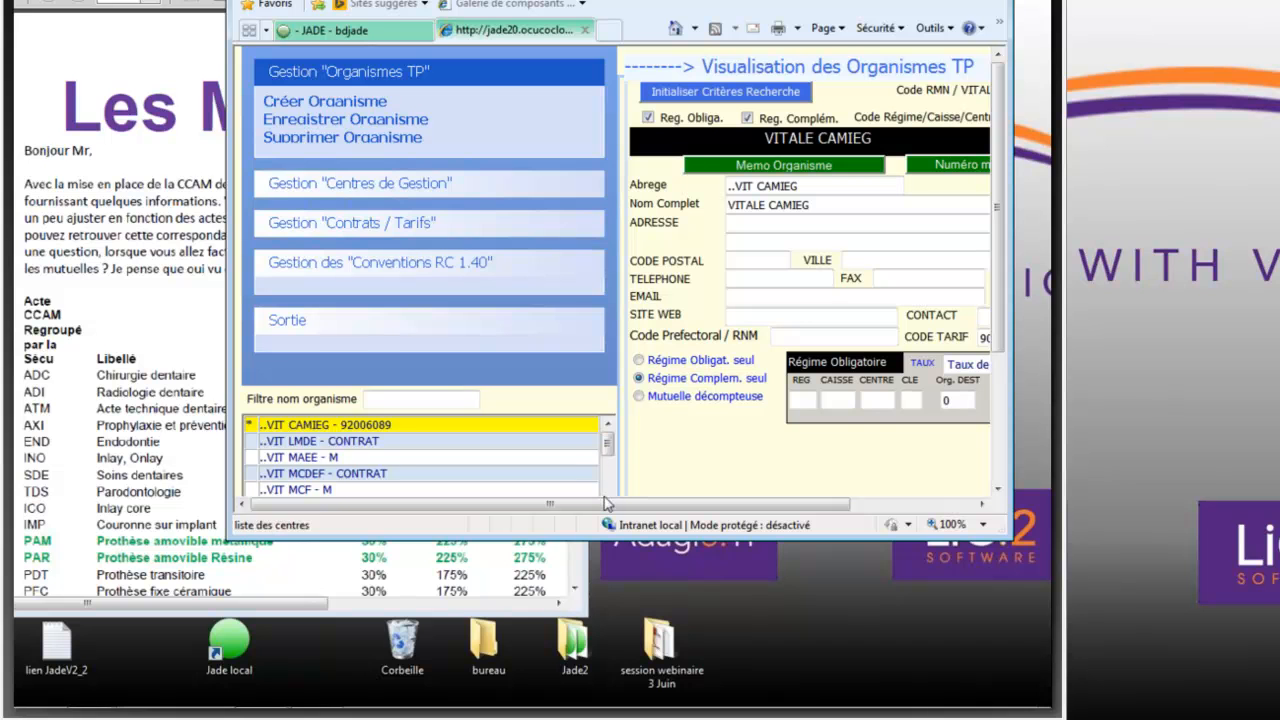
drag(602, 535, 611, 686)
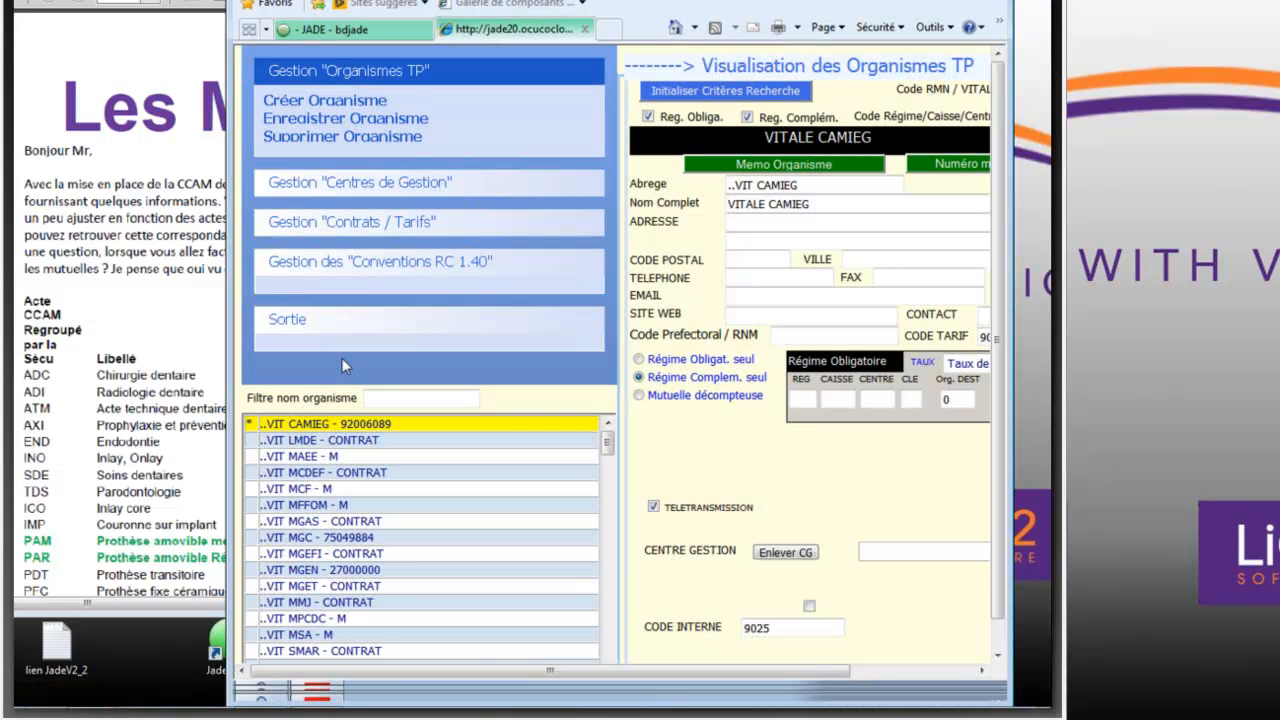
- Filter the organisations for MGEN and review the services in the 15/06/2012 tariff of the MGEN RC BASE contract
click(370, 398)
text(MGEN)
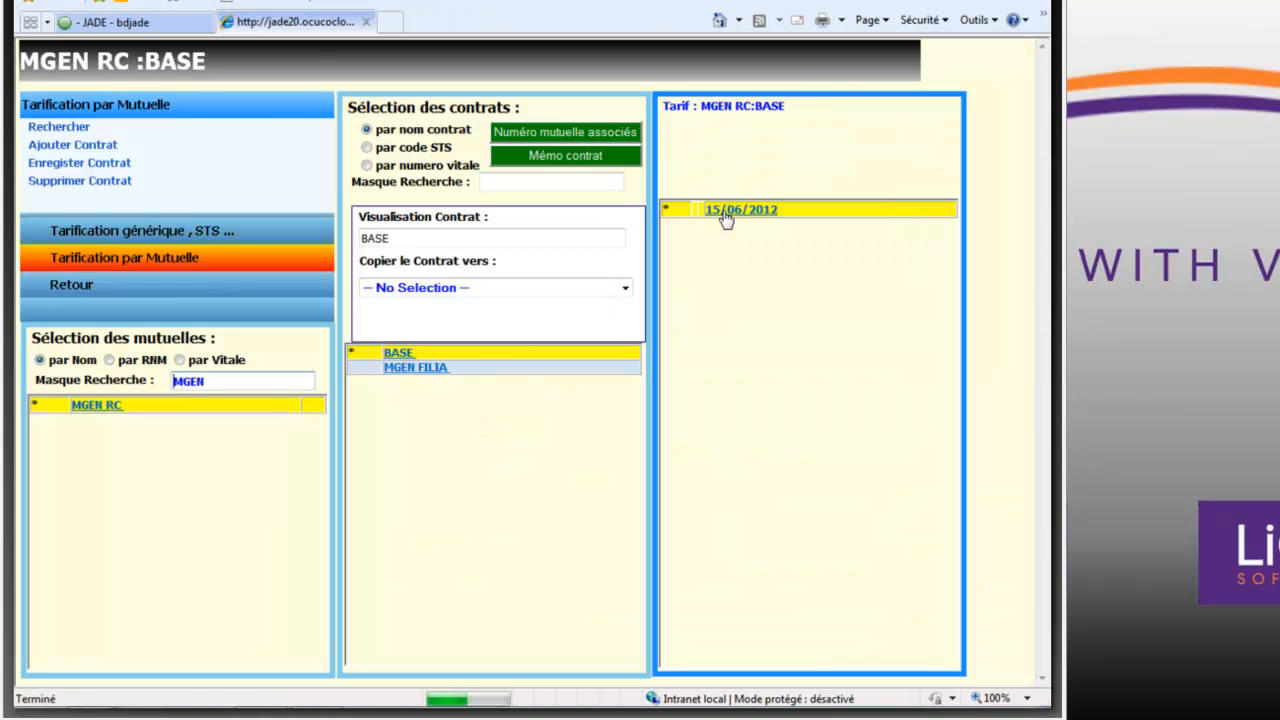
click(711, 137)
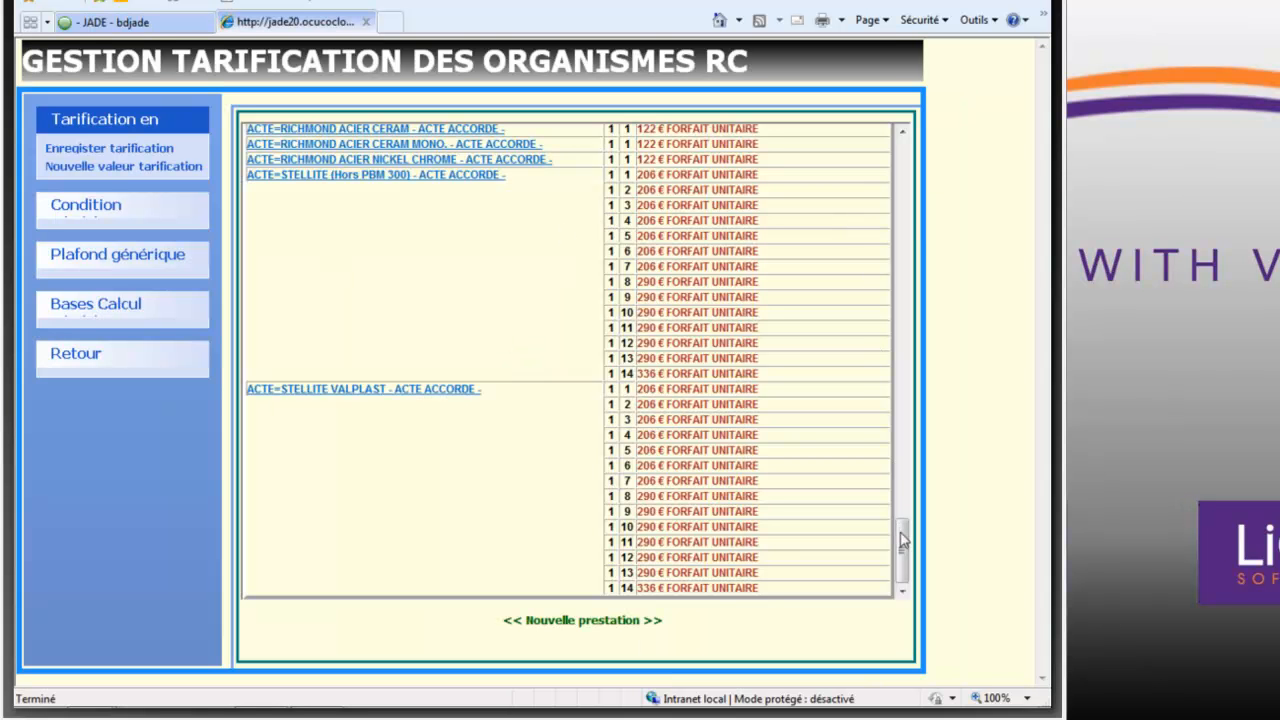
drag(901, 533, 896, 376)
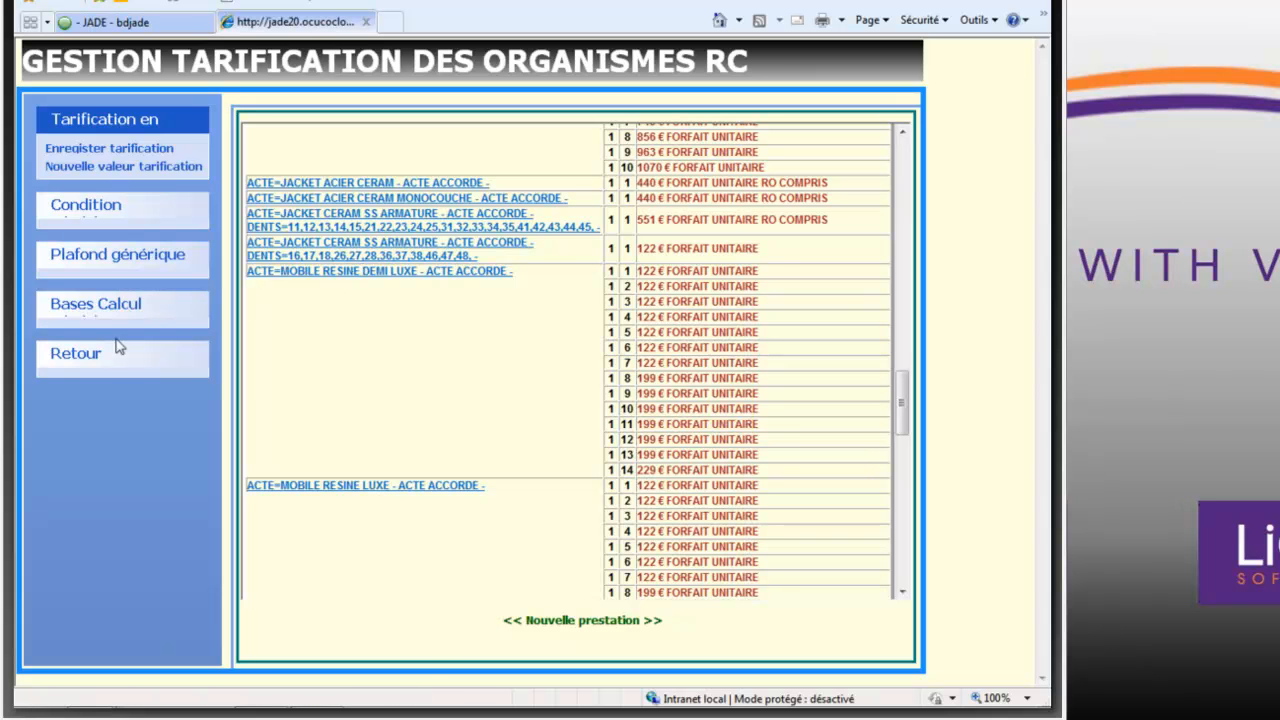
click(88, 362)
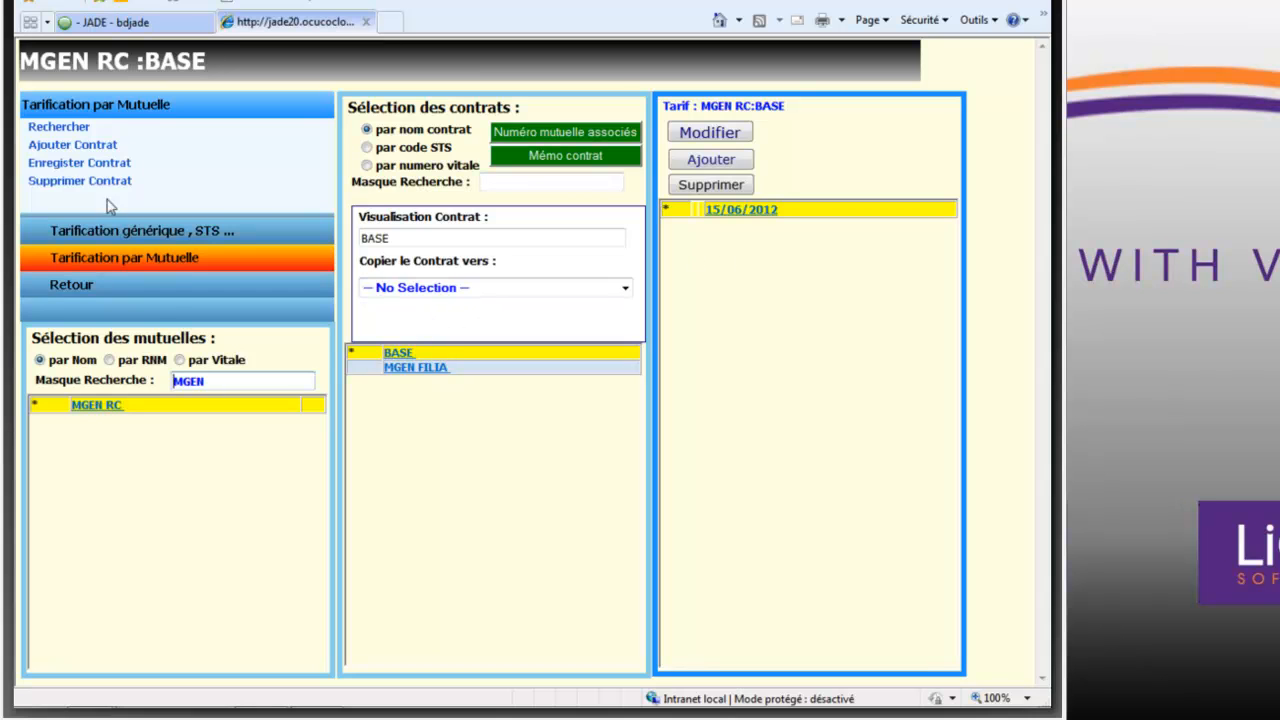
- Add a new contract named MGEN CCAM to the MGEN RC mutual
click(93, 148)
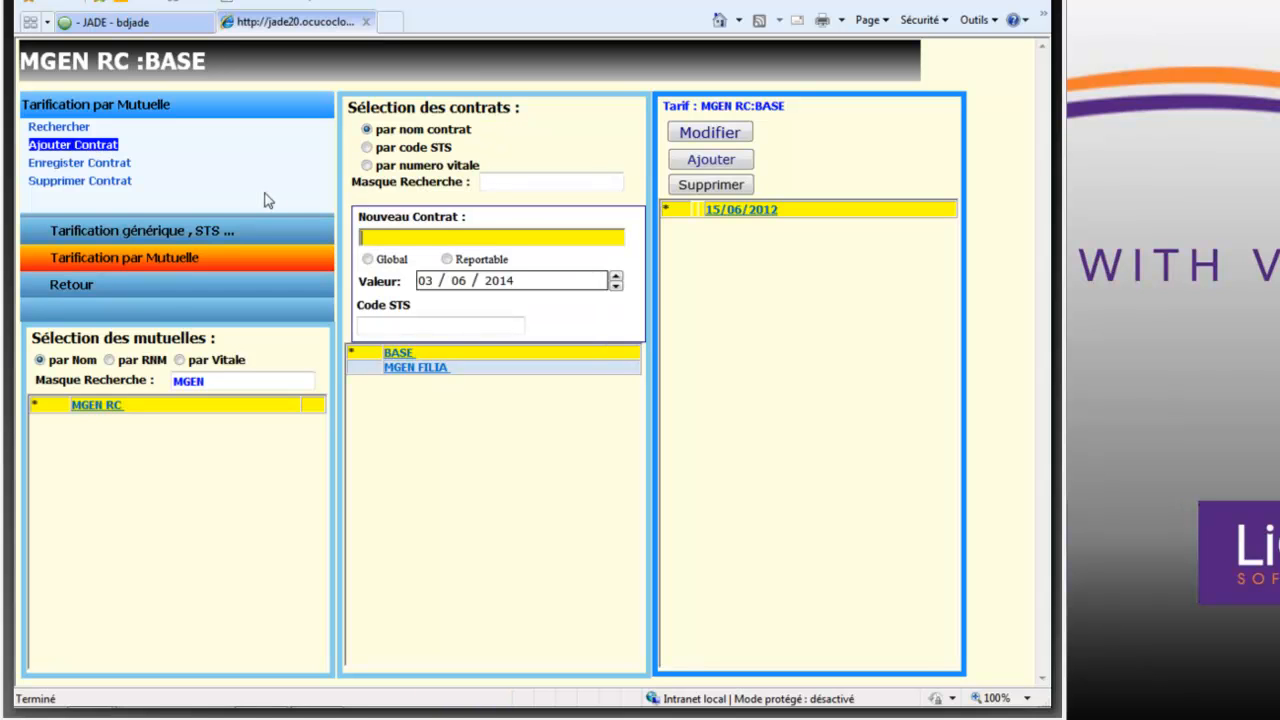
text(MGENN)
key(BackSpace)
text(CCAM)
- Set the new contract's value date to 01/06/2014 and save the contract
click(470, 280)
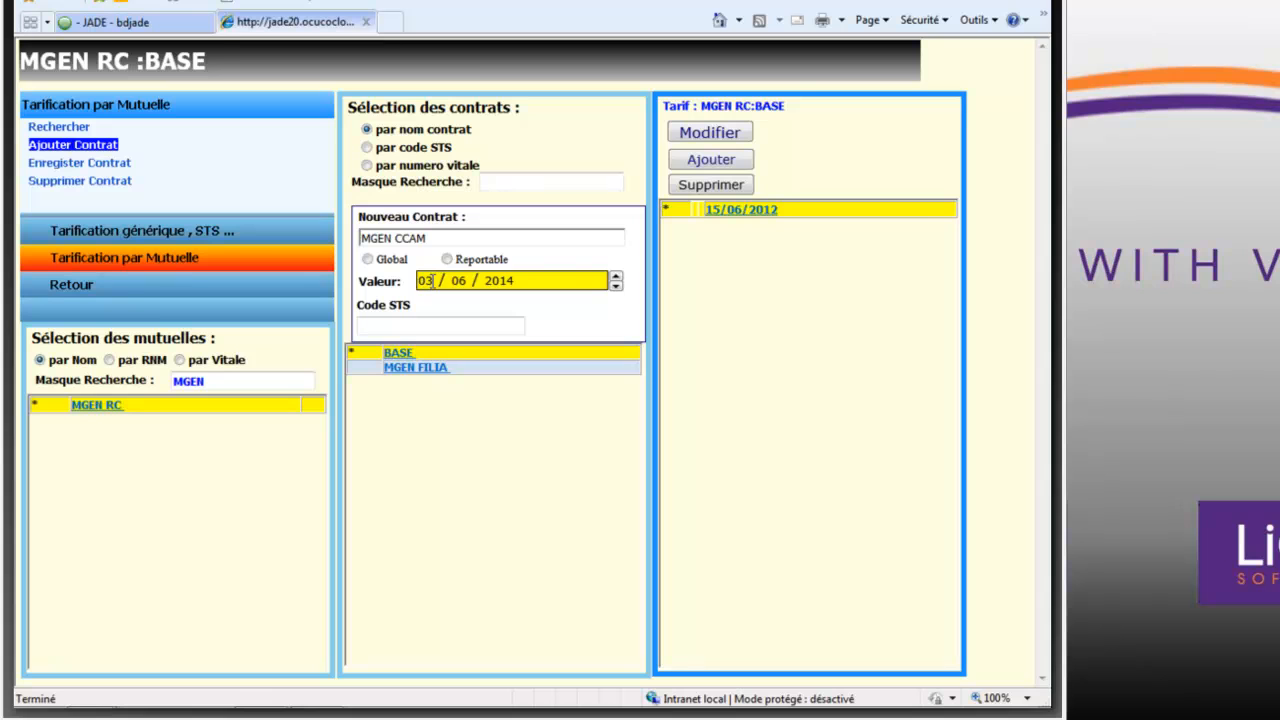
click(430, 282)
text(011)
click(473, 281)
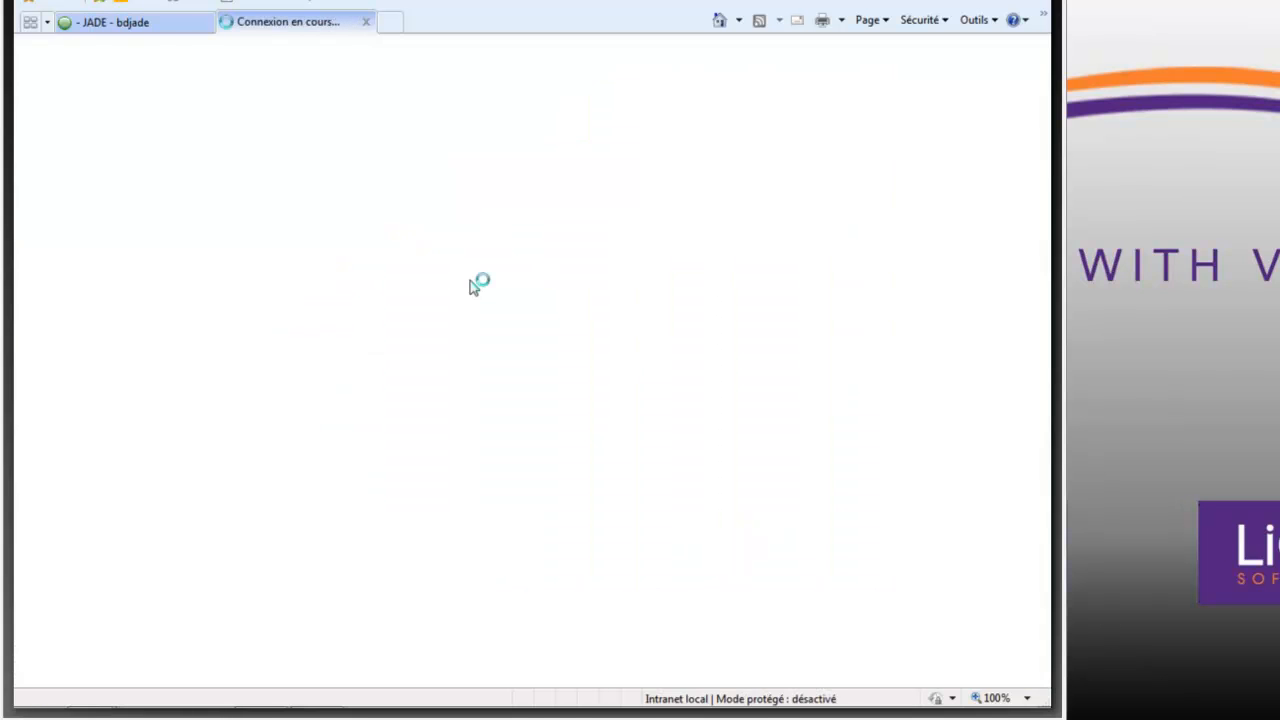
click(464, 281)
text(06 / 2014)
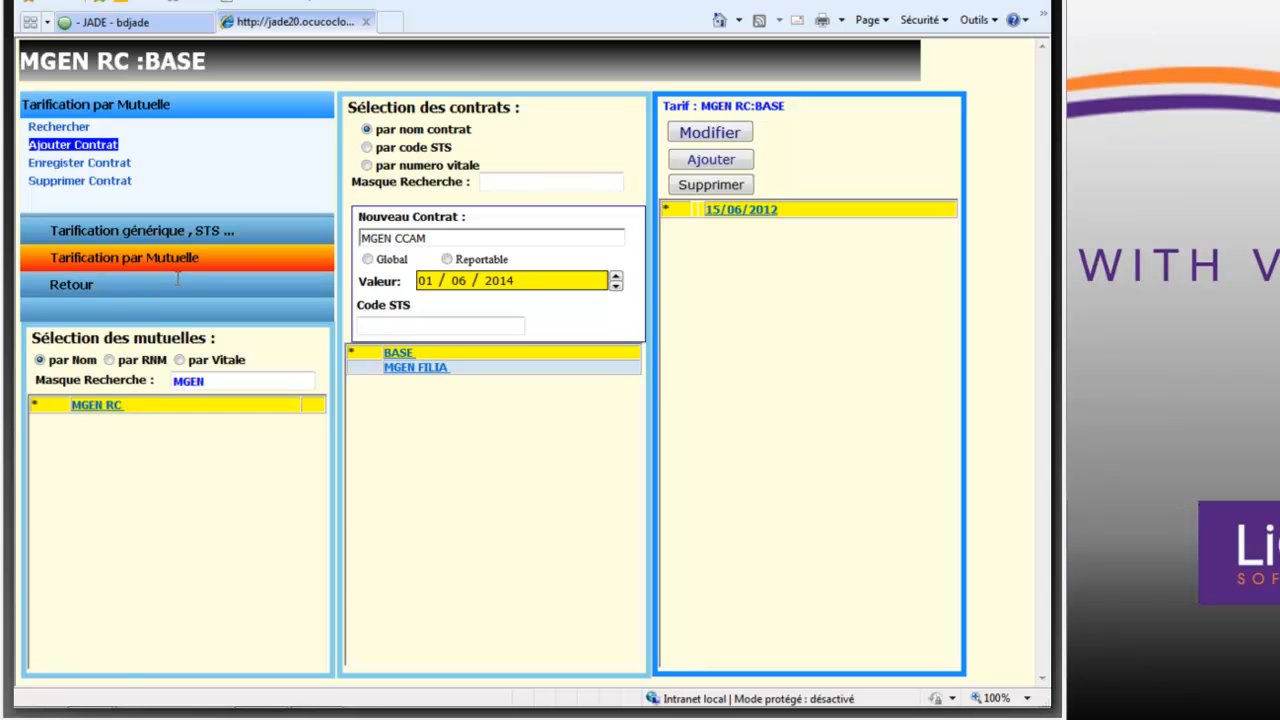
click(105, 166)
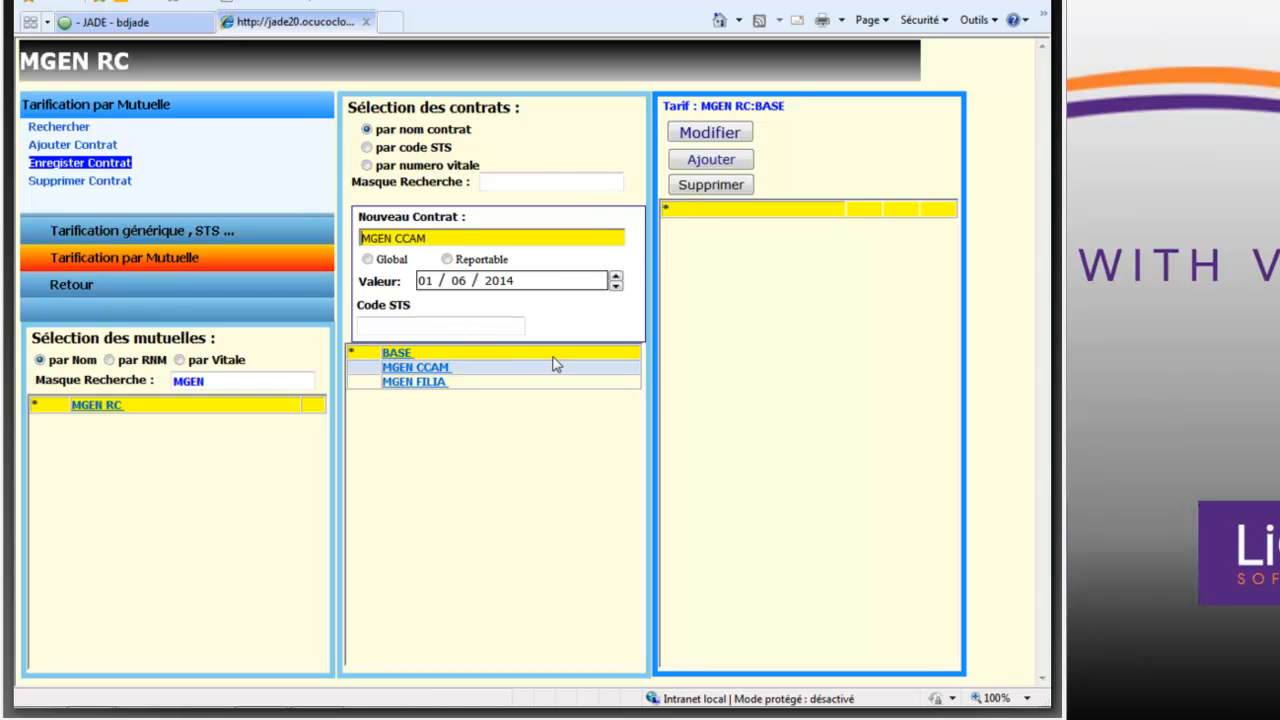
- Open the 01/06/2014 tariff of the MGEN CCAM contract for modification
click(446, 372)
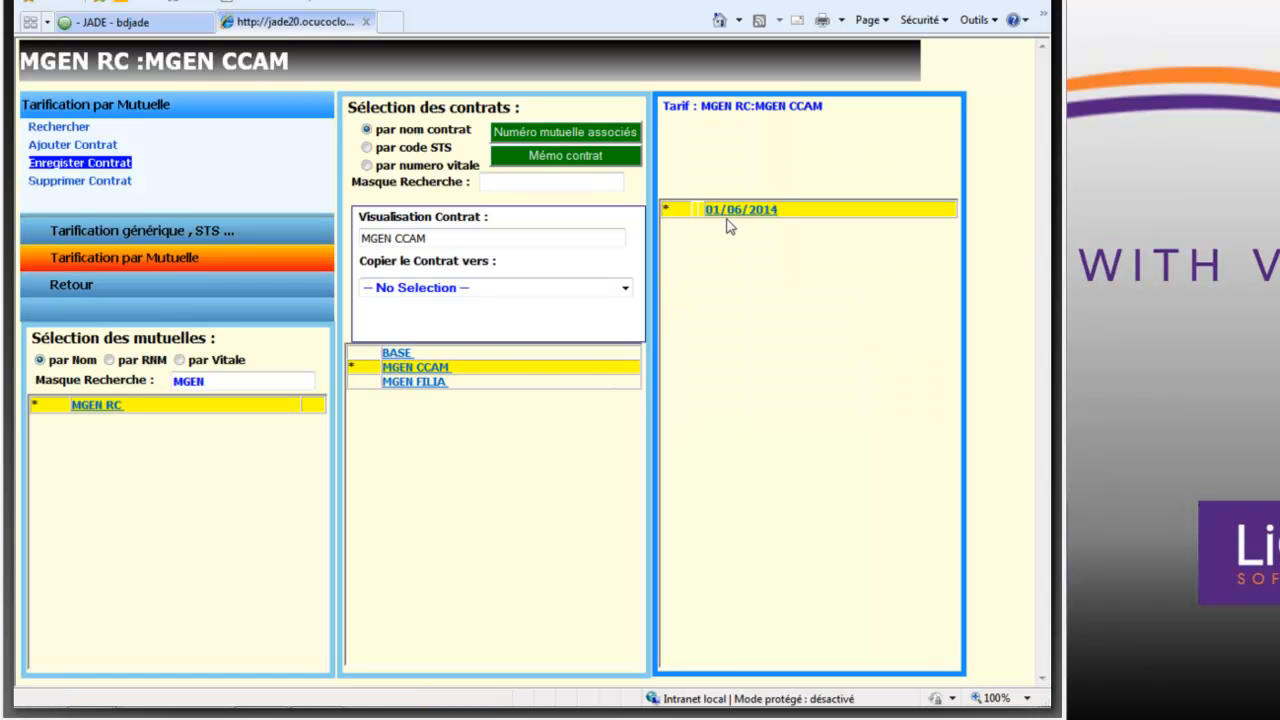
click(728, 215)
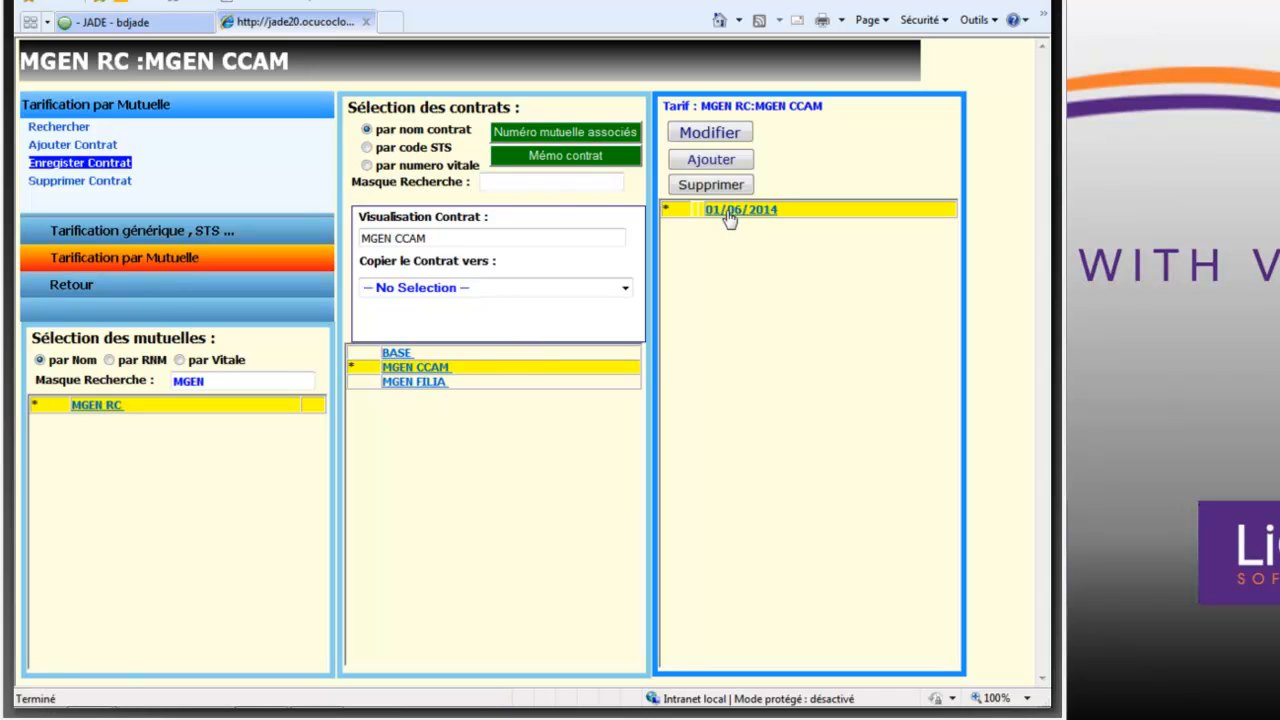
click(710, 135)
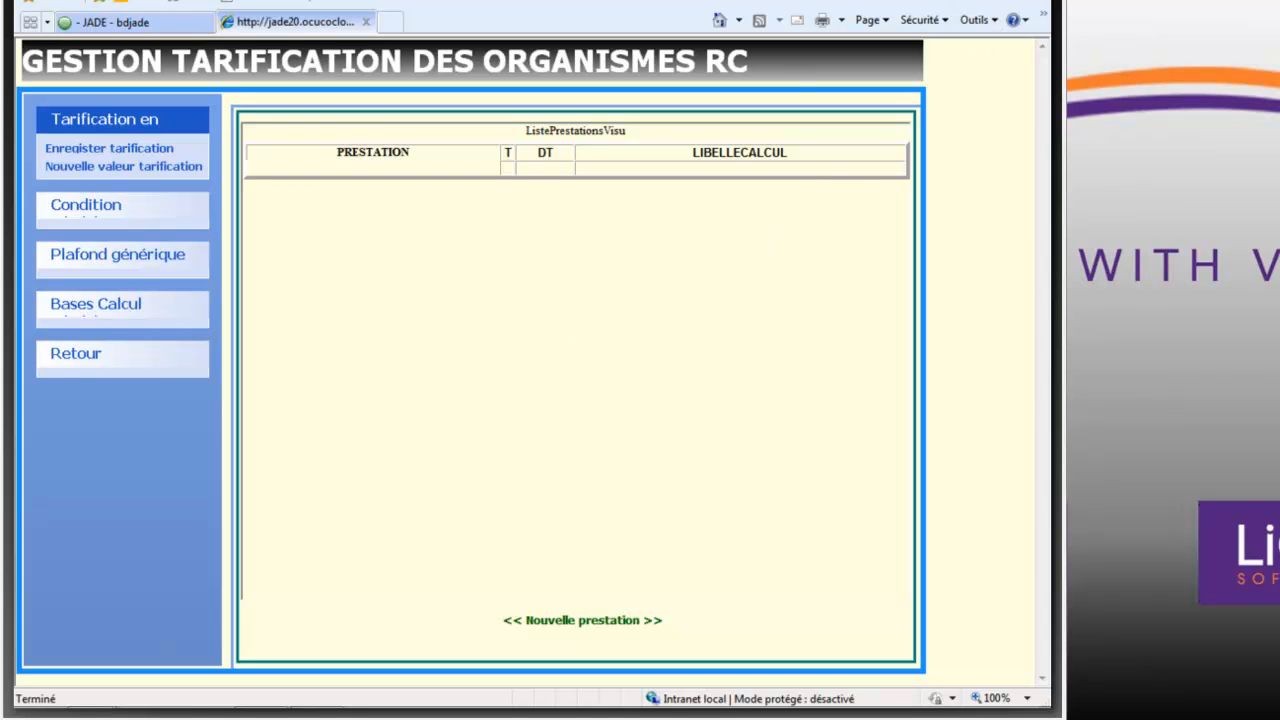
- Consult the Les Mutuelles guarantee table in the PDF and return to the MGEN CCAM tariff window
drag(900, 0, 902, 6)
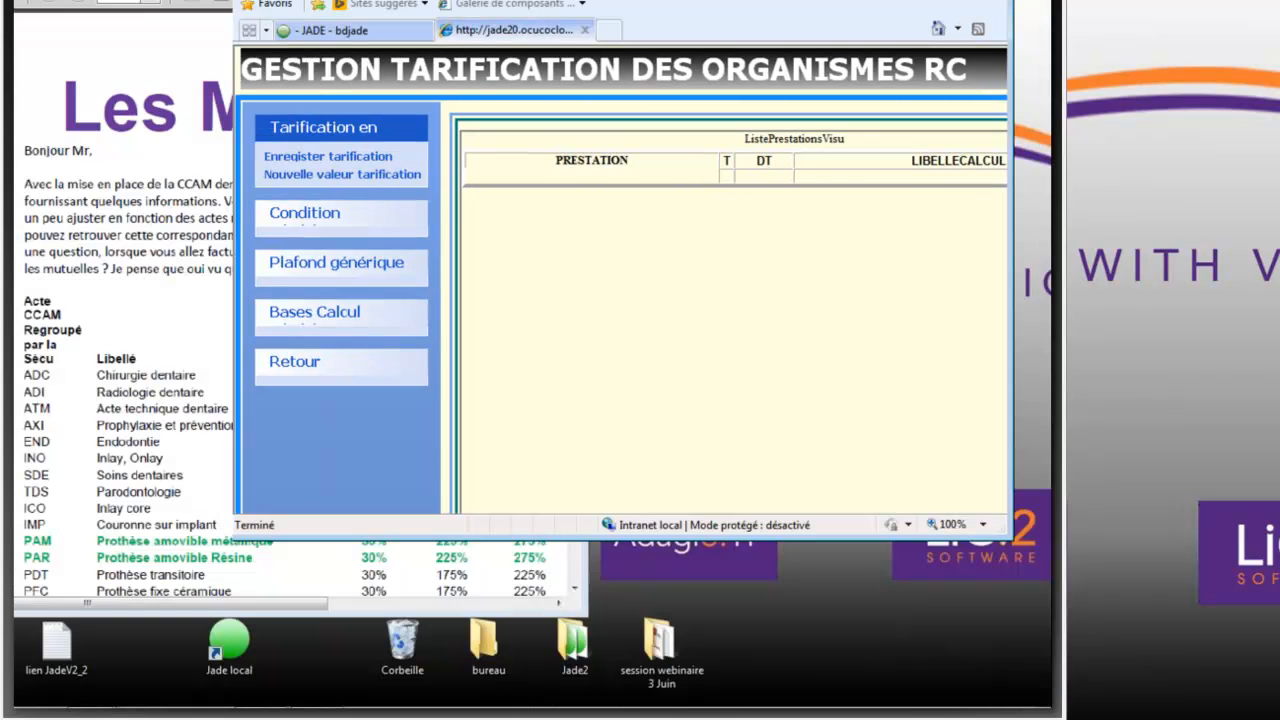
click(950, 0)
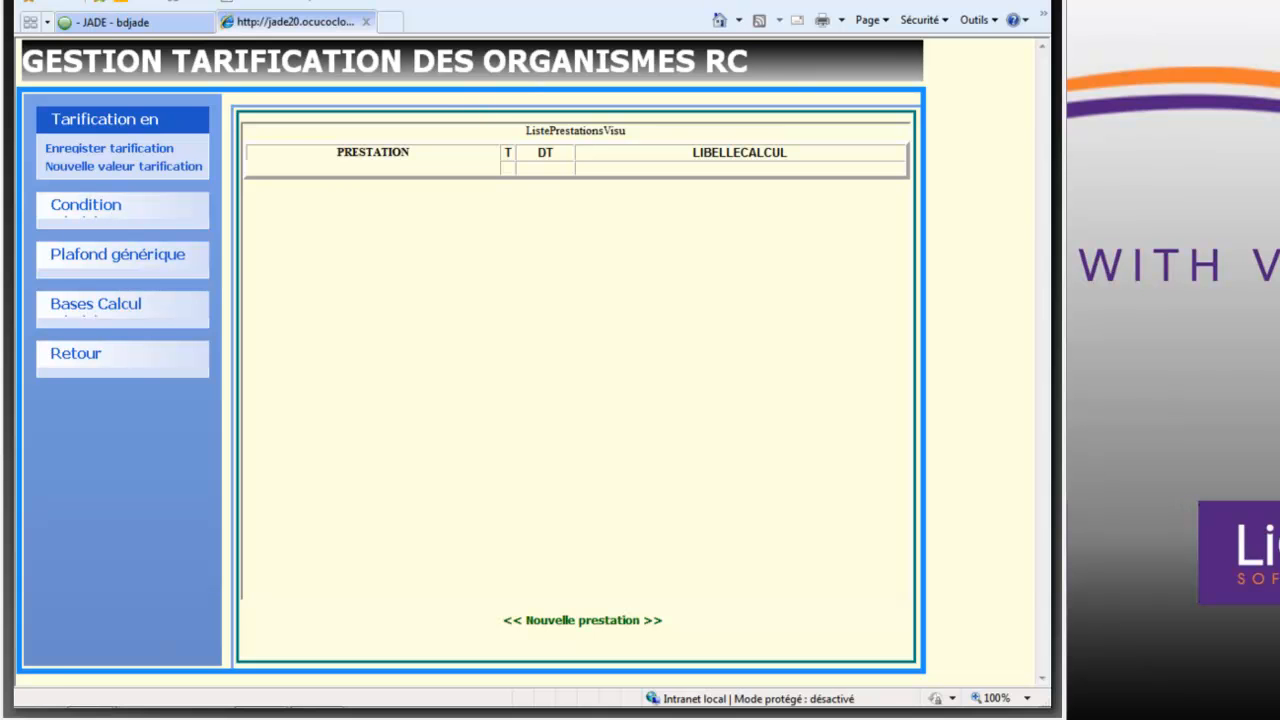
click(950, 0)
key(alt+Tab)
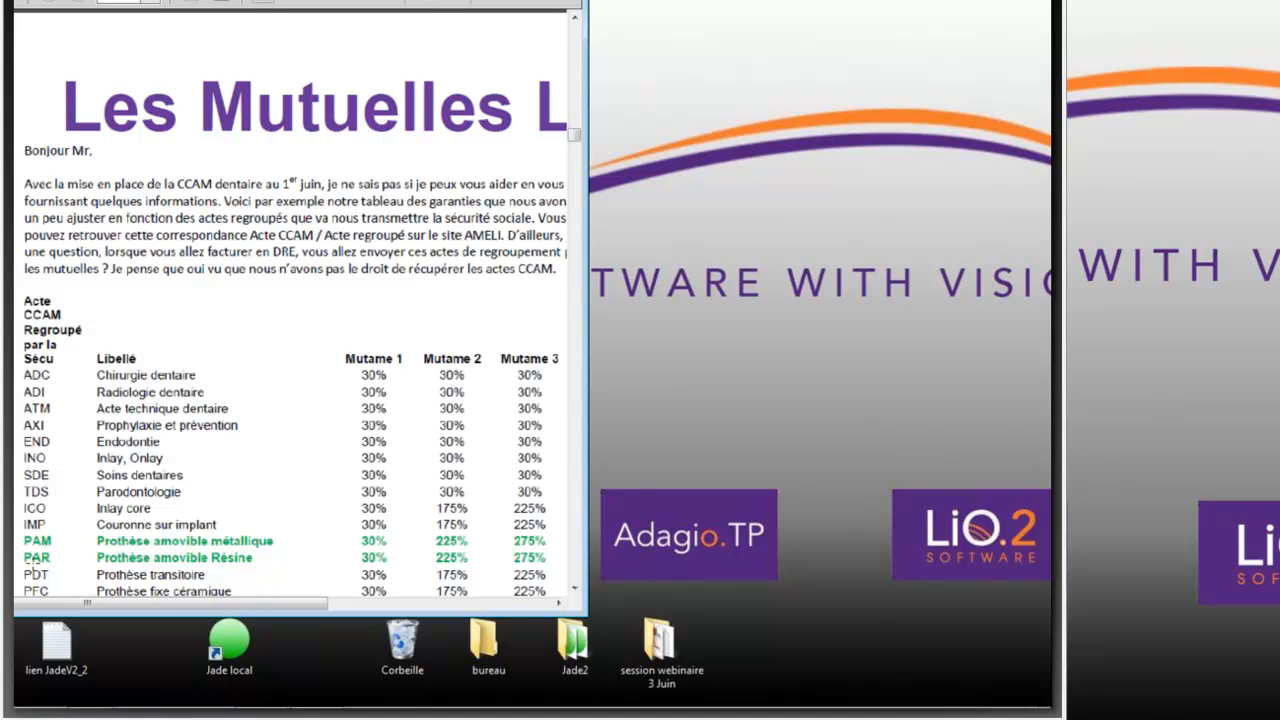
mouse_move(322, 690)
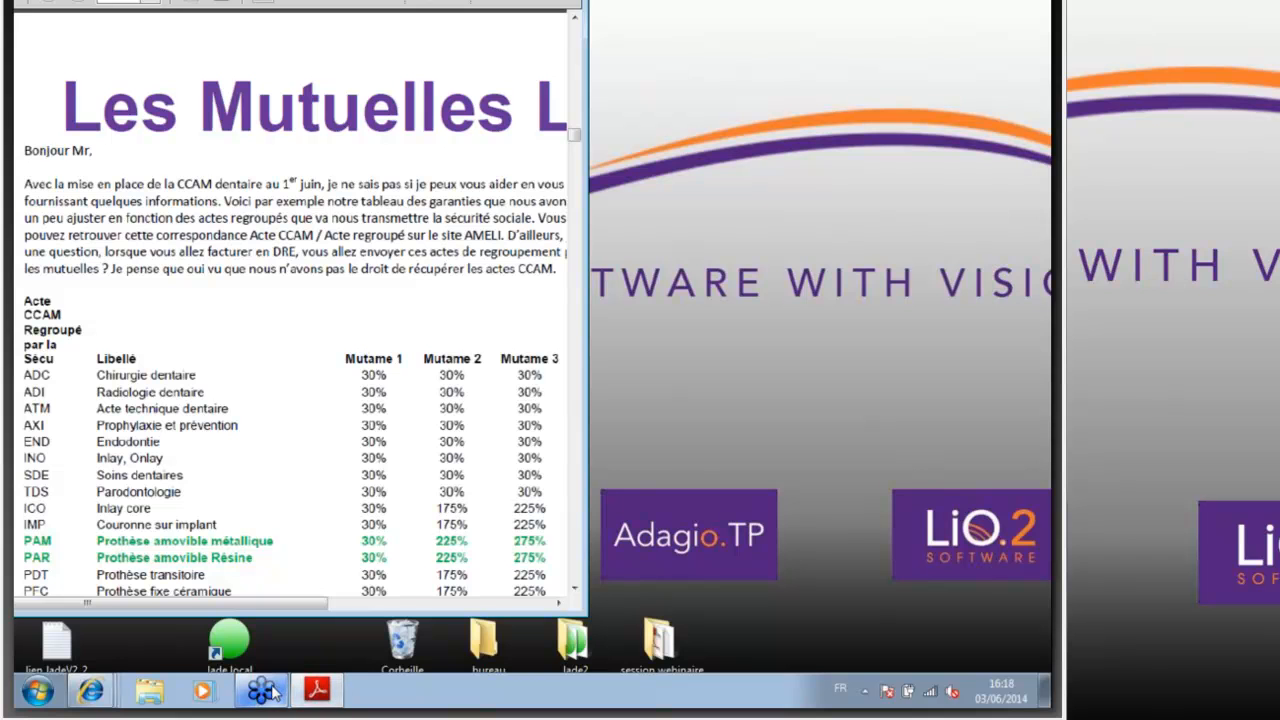
mouse_move(272, 692)
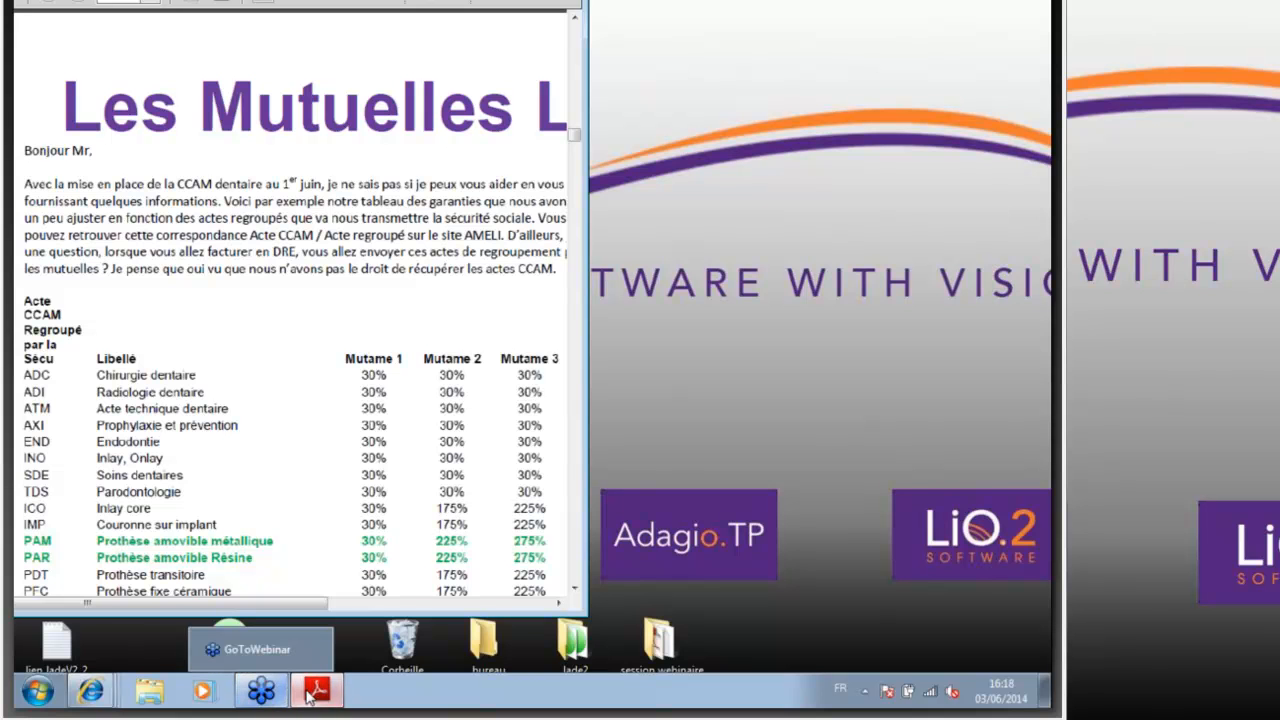
click(105, 690)
click(279, 30)
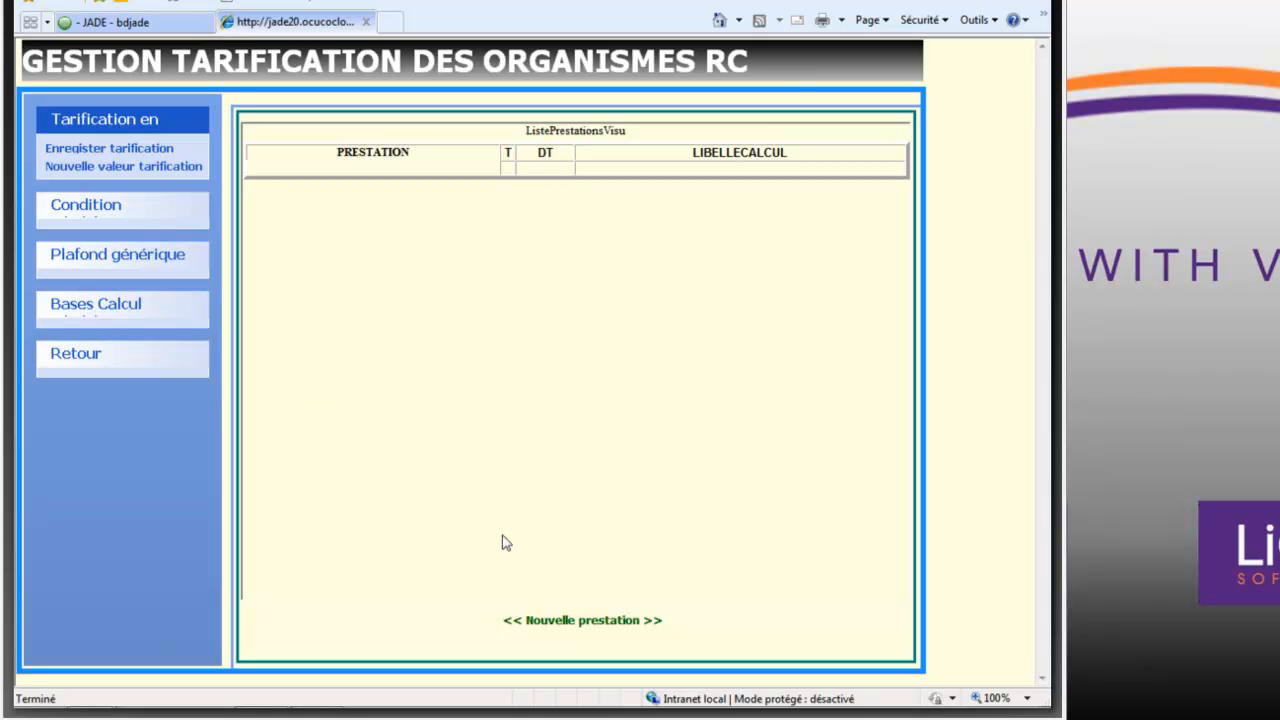
- Create a unit service with the application criterion CODE RGP CCAM = PAM and save the criterion
click(555, 620)
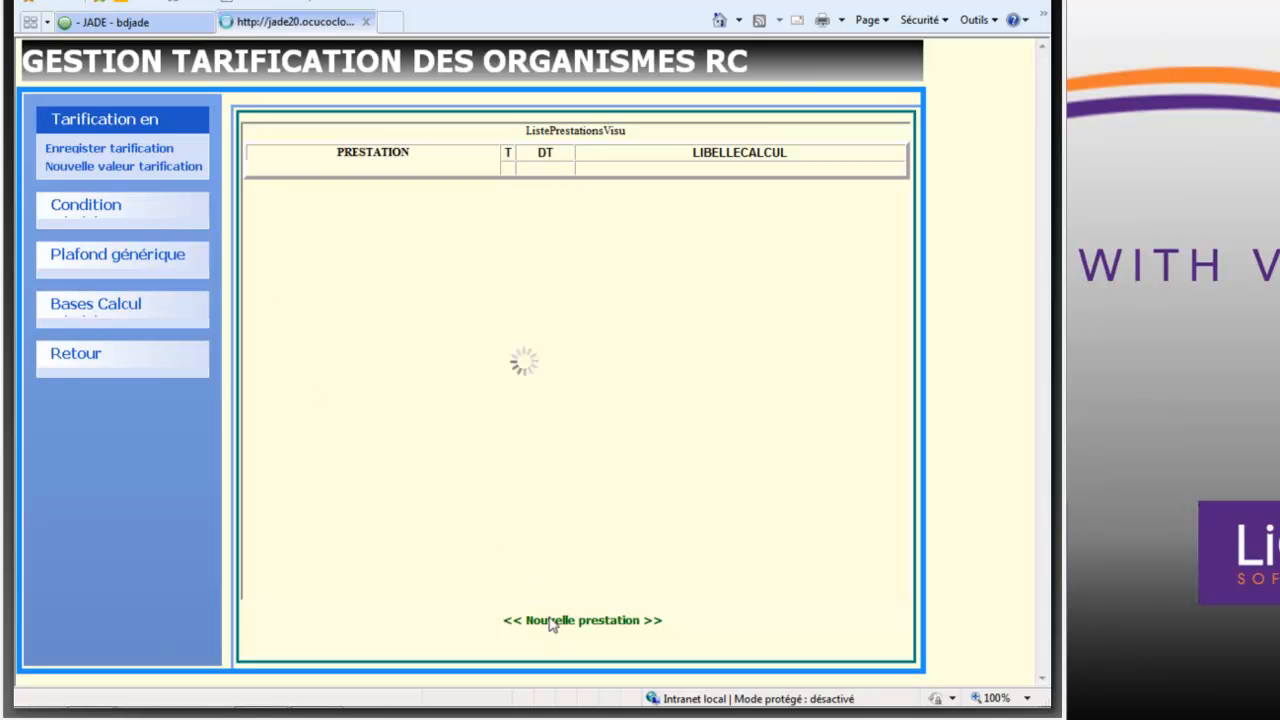
click(829, 237)
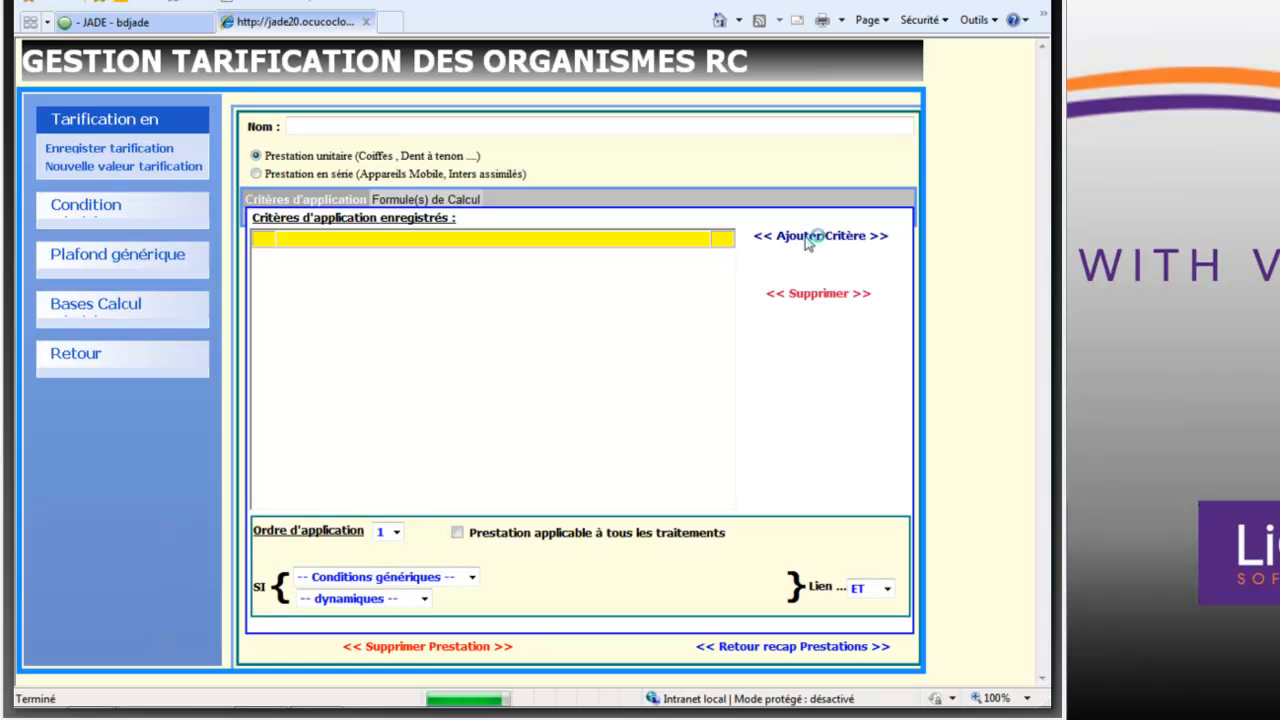
click(425, 598)
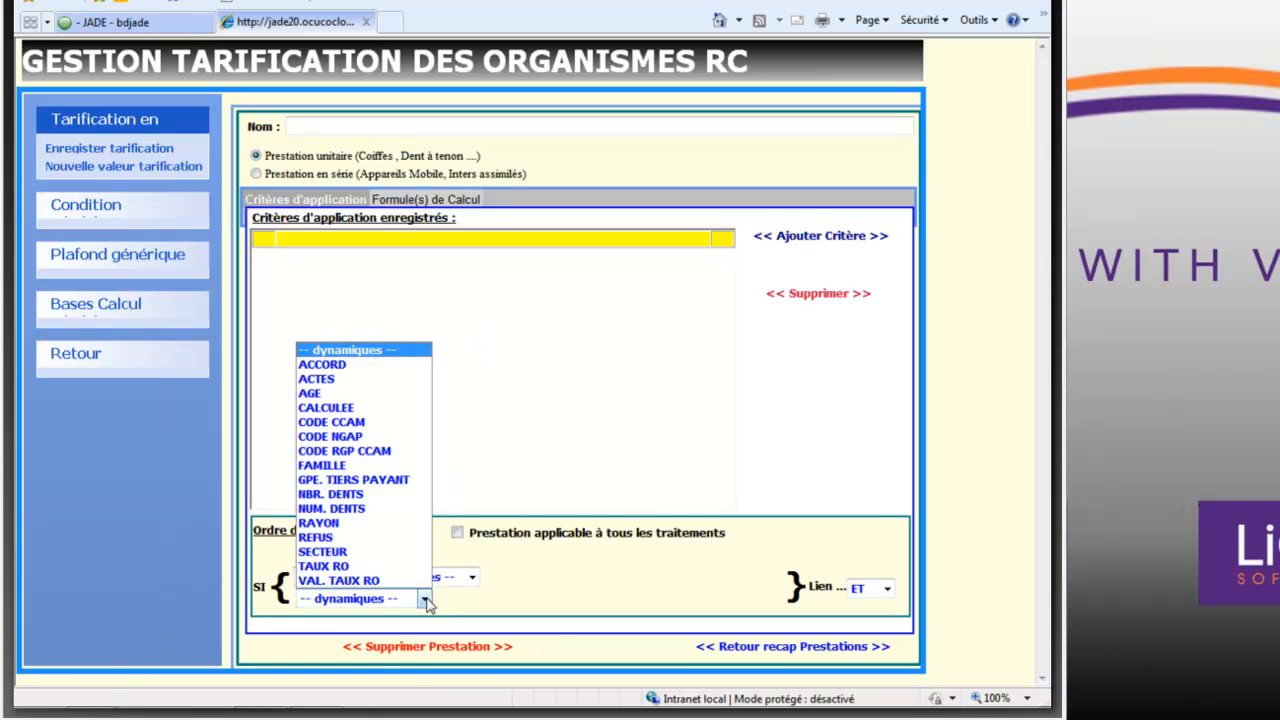
click(352, 452)
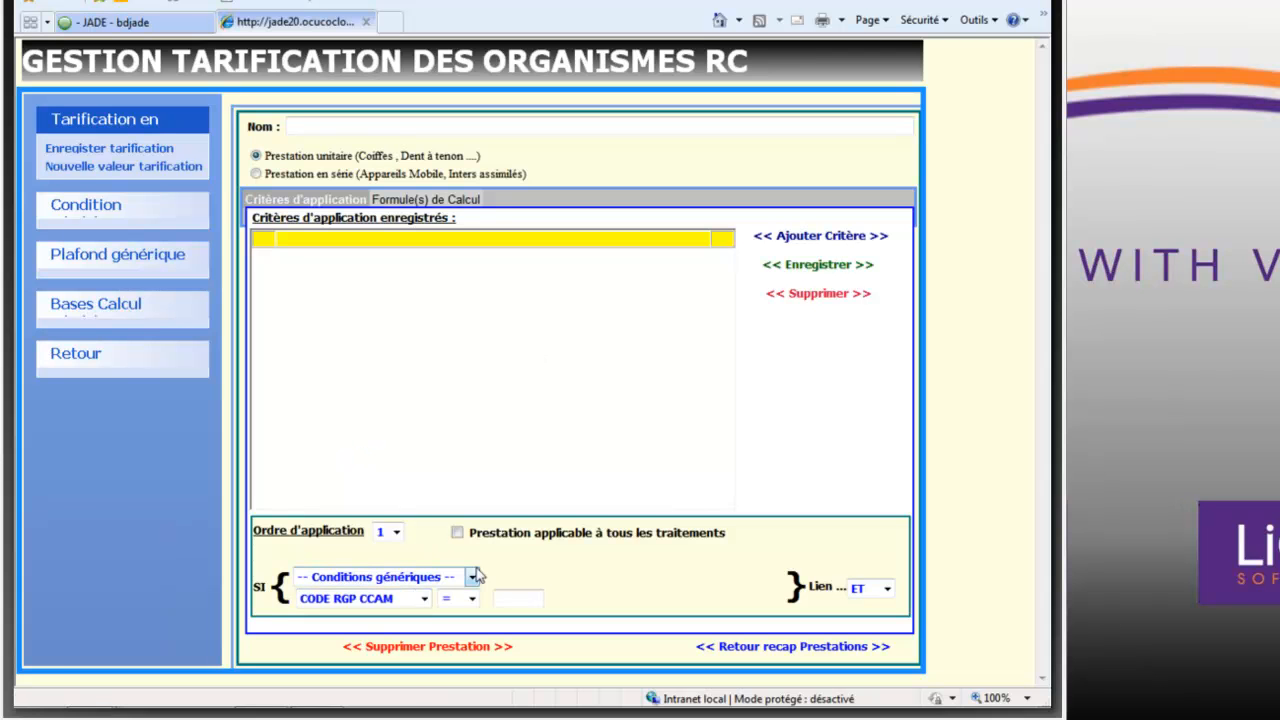
click(496, 599)
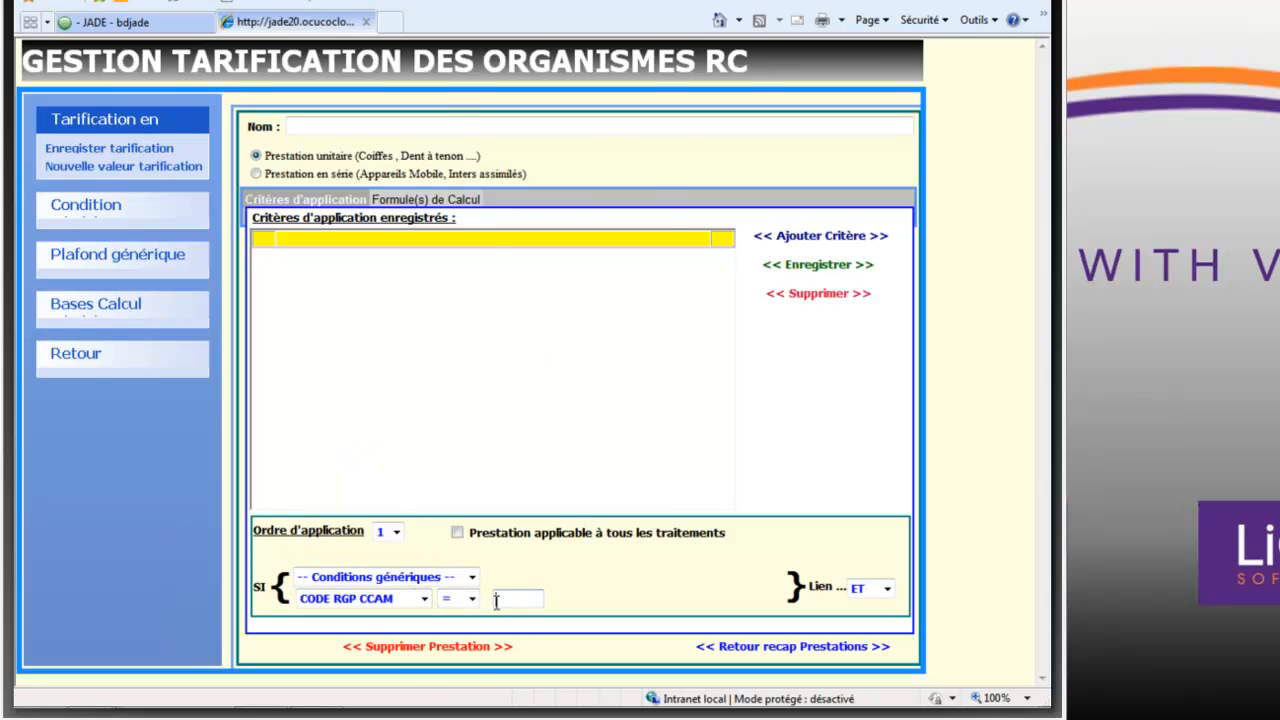
text(PAM)
click(832, 268)
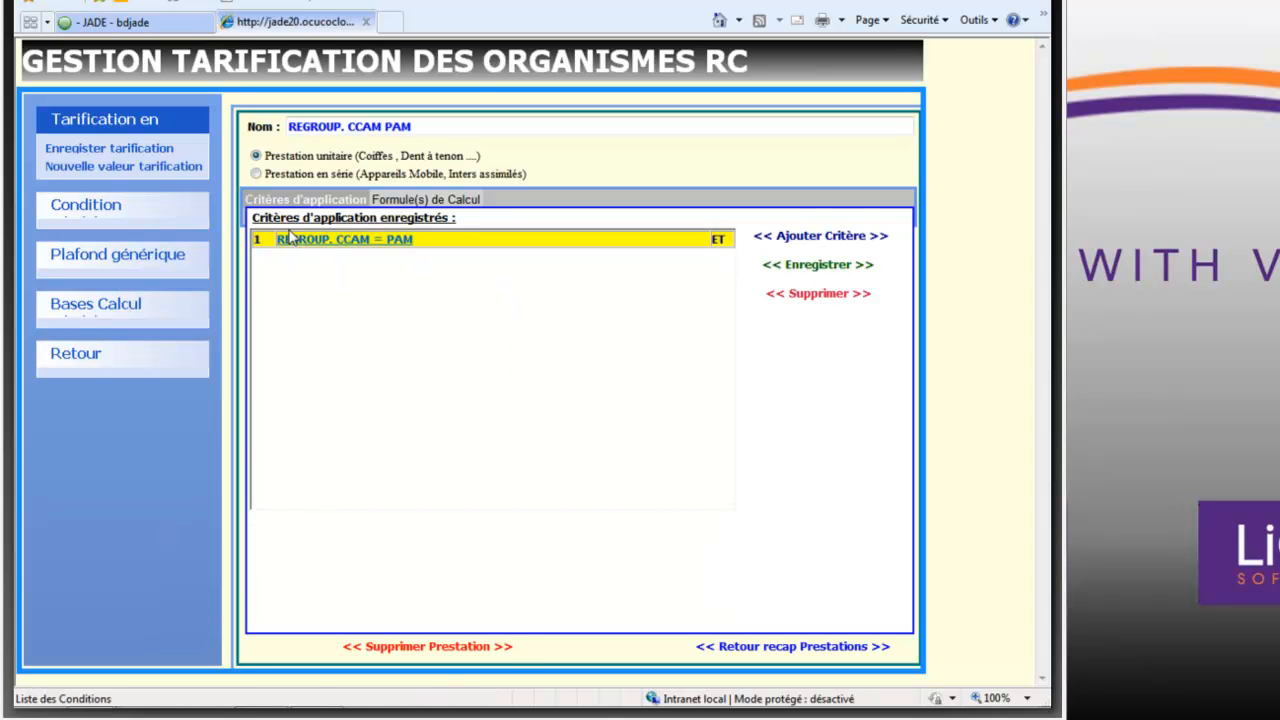
click(406, 247)
- Add and save a calculation formula of 225 % DU TARIF DE RESPONSABLITE, excluding the Regime Obligatoire benefit, and return to the service summary
click(447, 202)
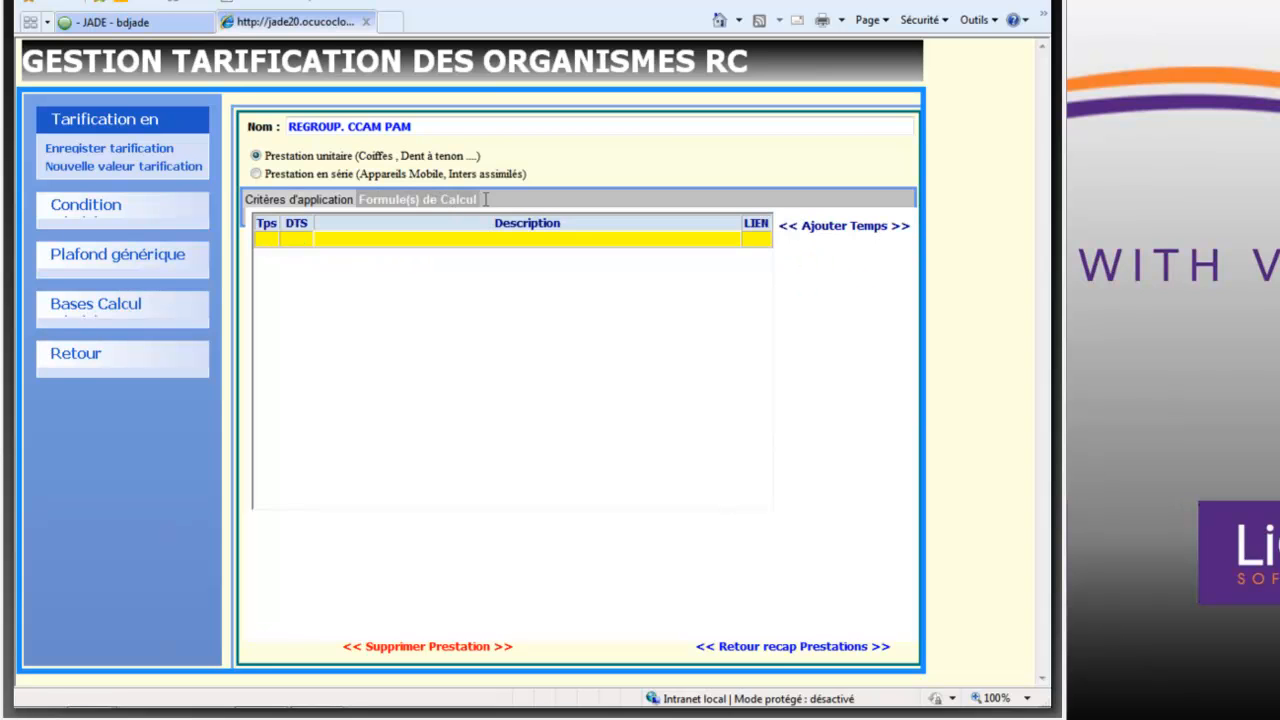
click(828, 230)
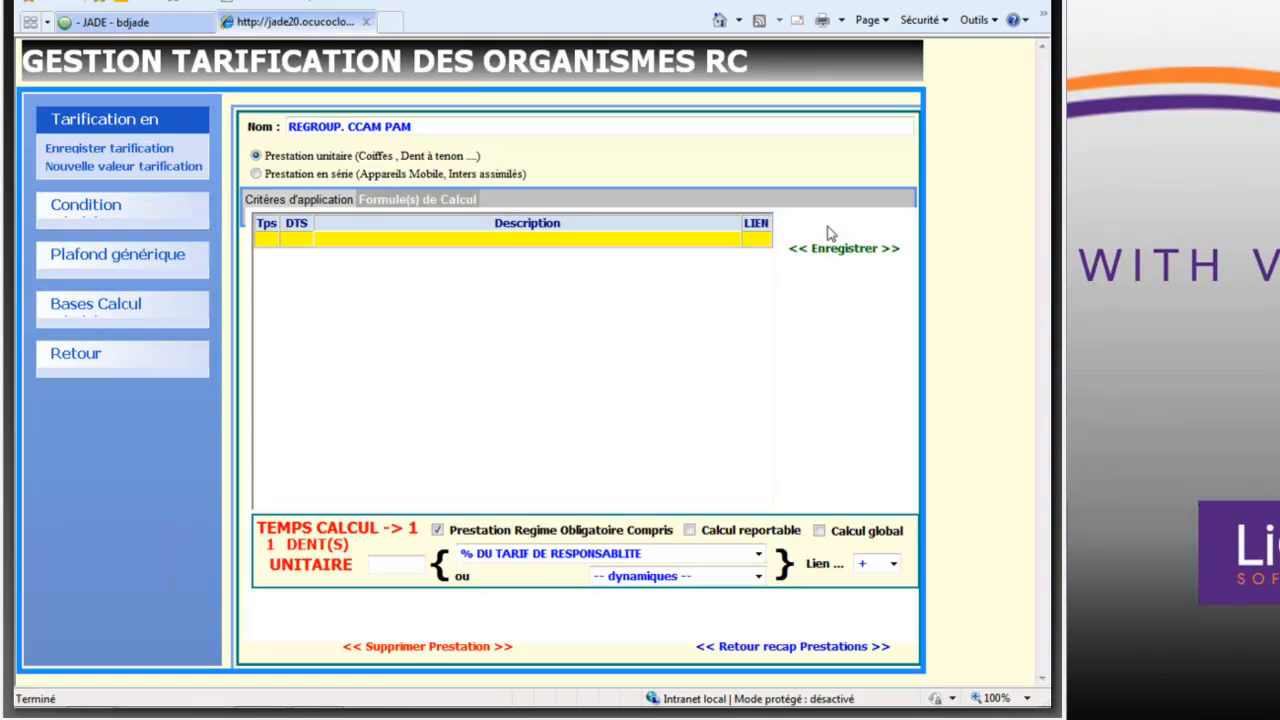
click(392, 566)
text(225)
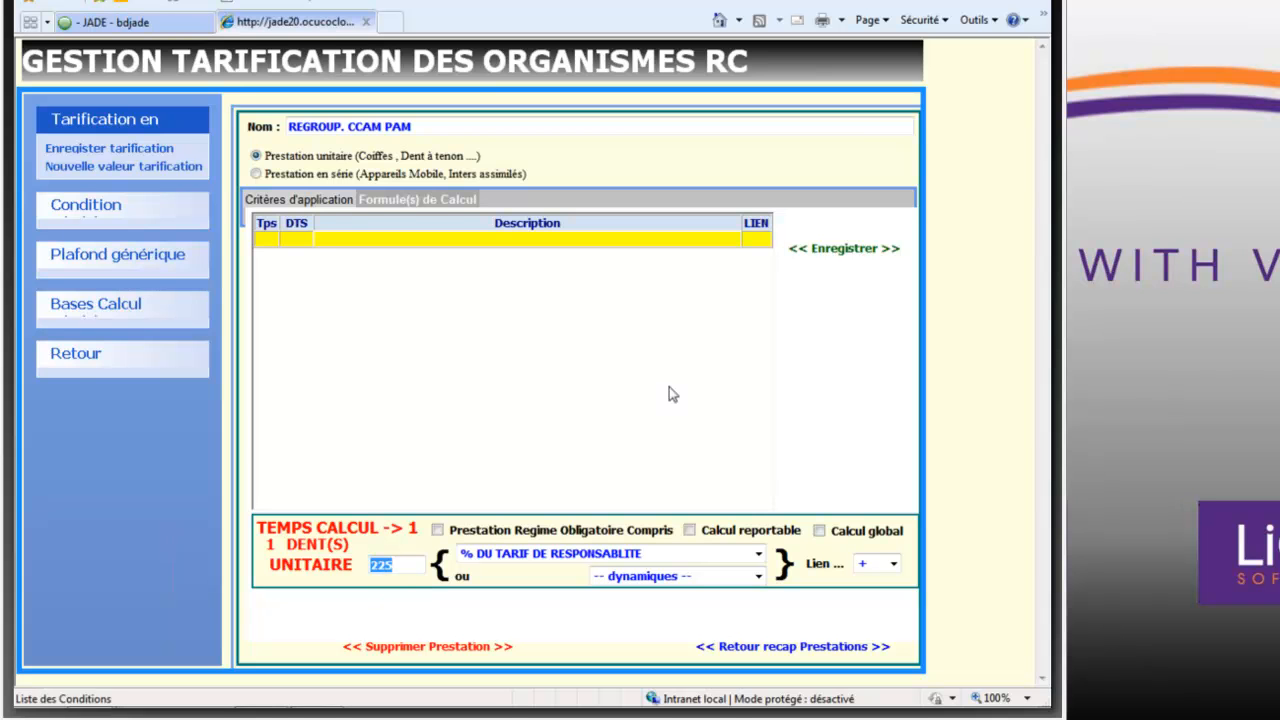
click(824, 256)
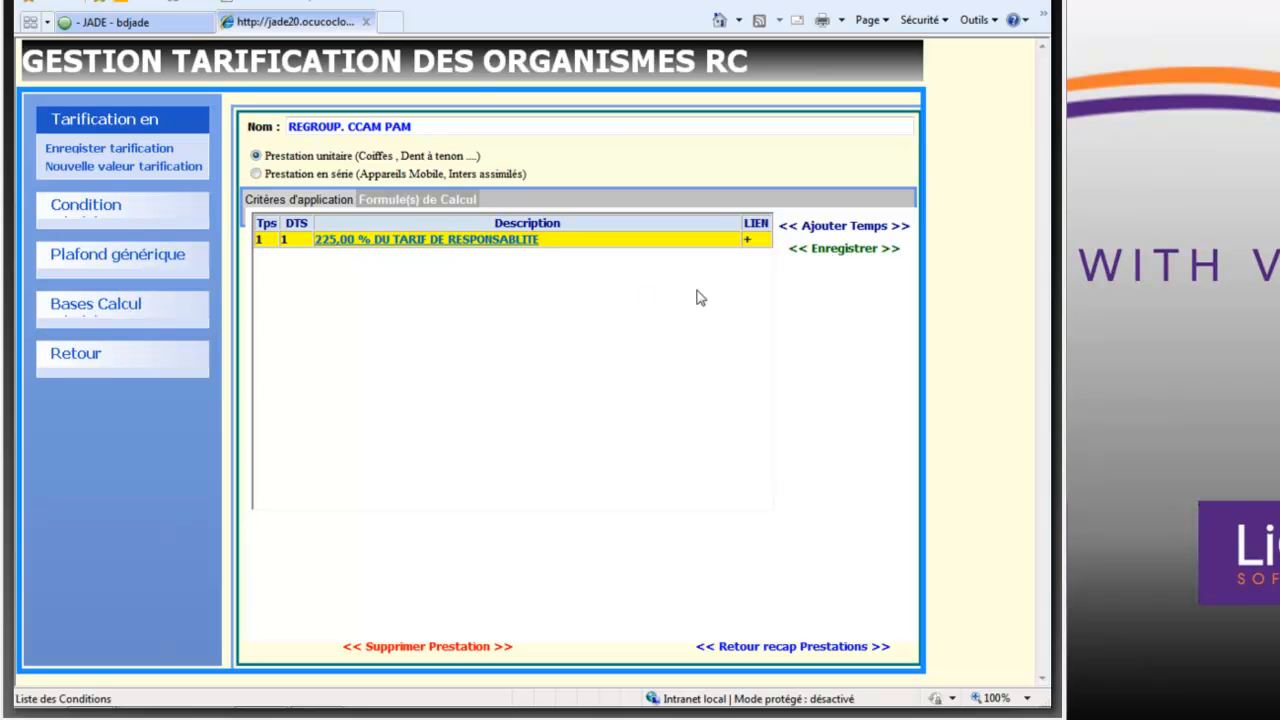
click(741, 646)
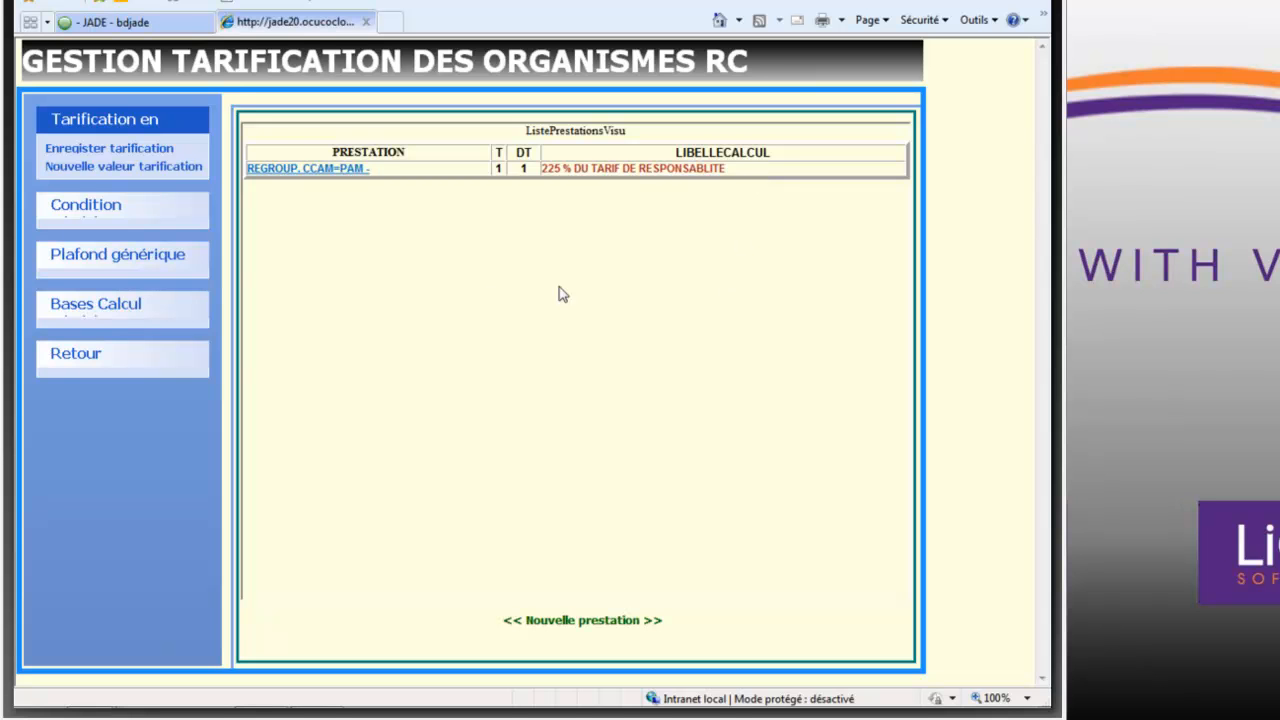
- Start another new service and consult the regrouped CCAM act codes in the Les Mutuelles PDF table
click(561, 628)
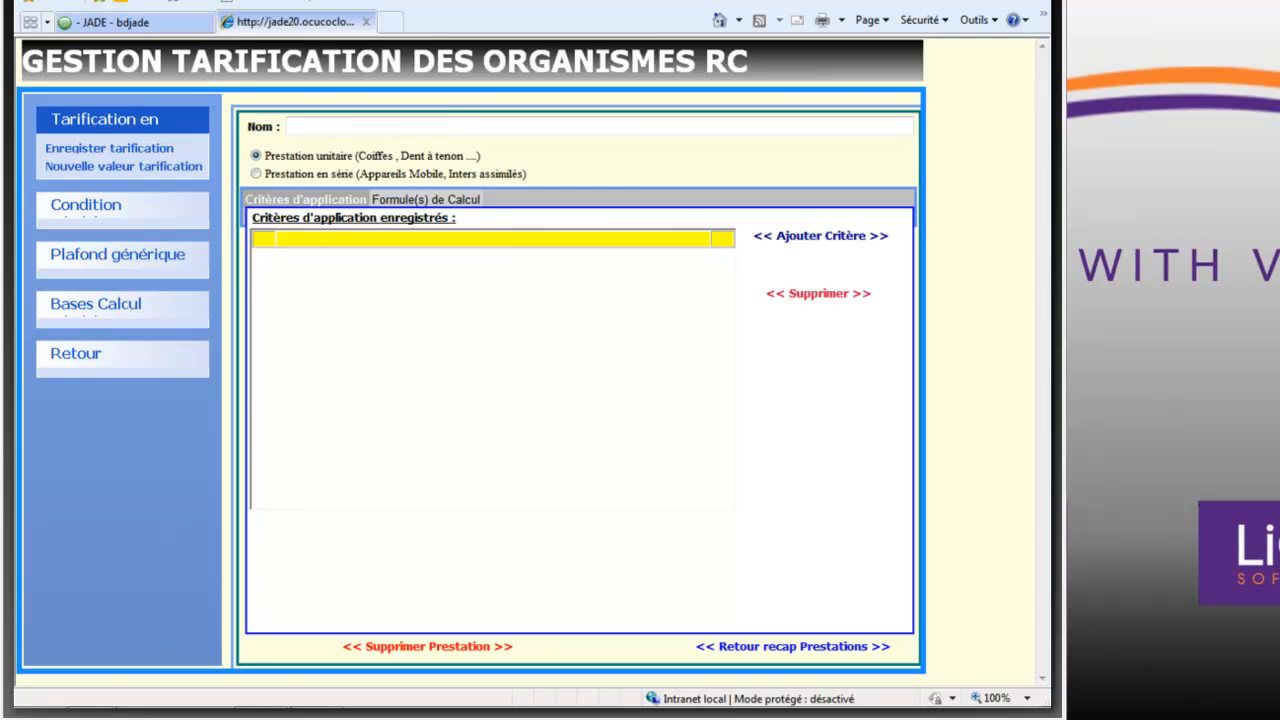
click(990, 0)
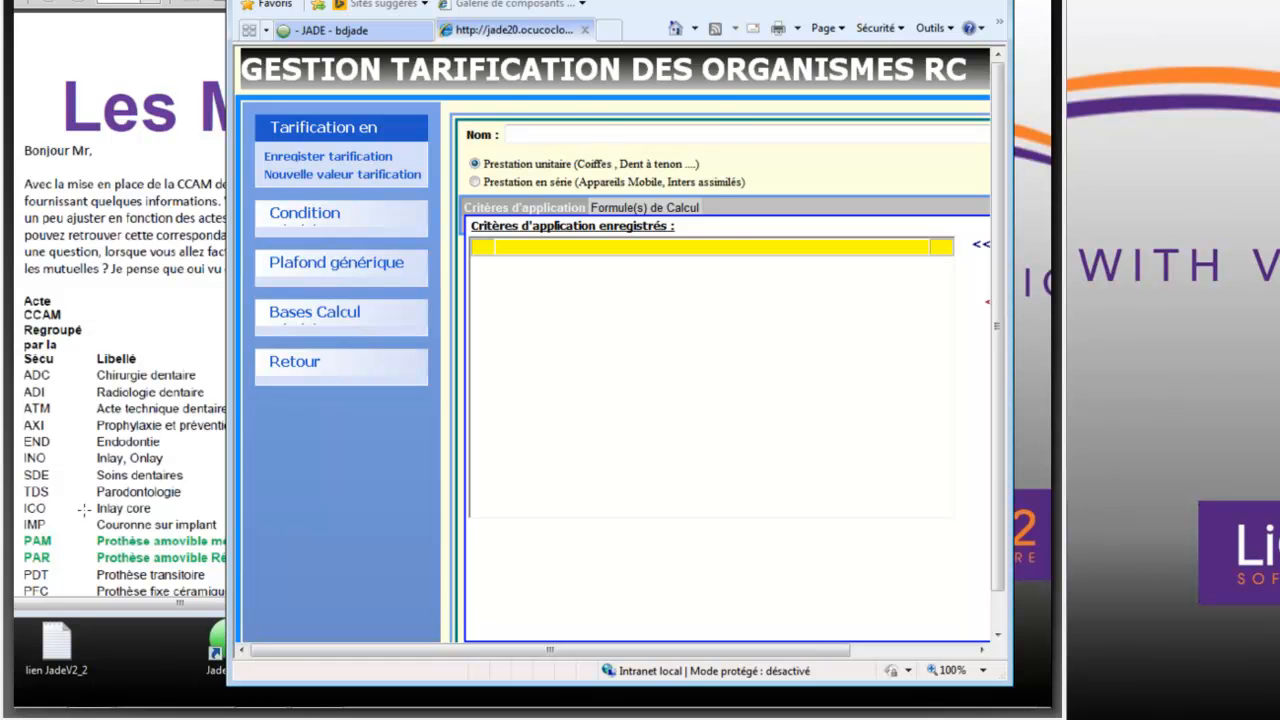
click(84, 510)
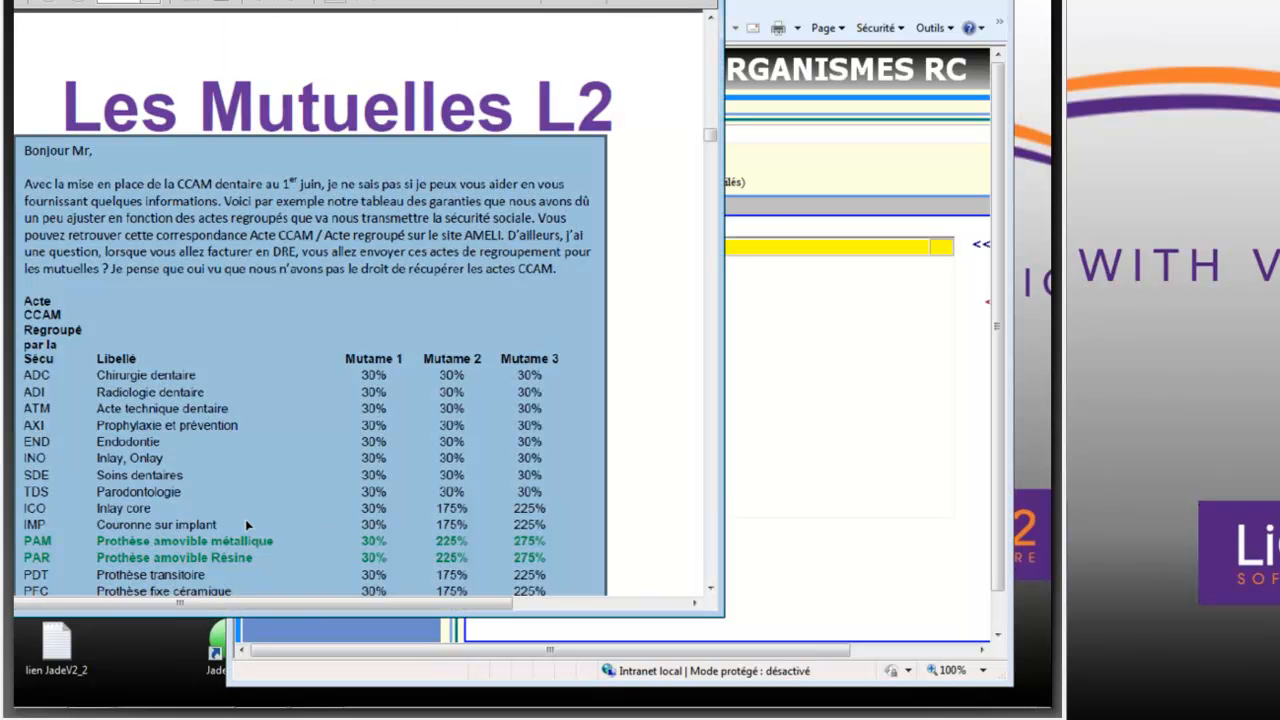
click(785, 403)
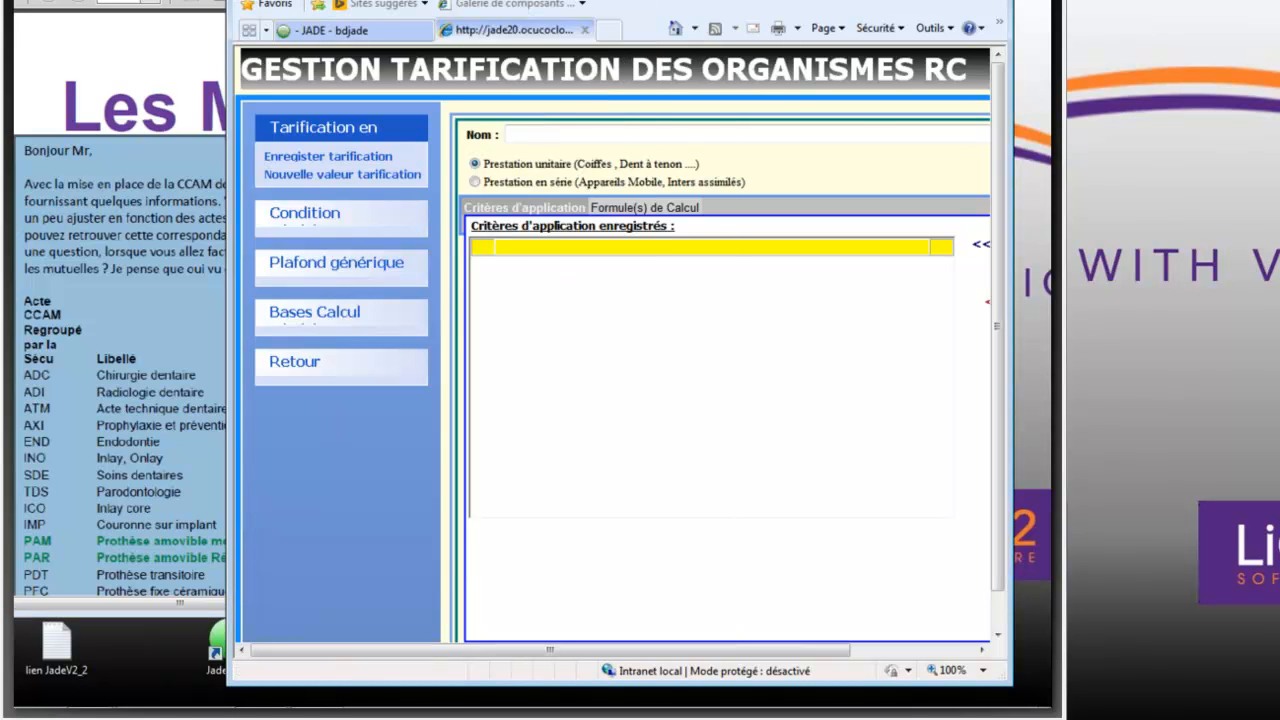
click(946, 1)
- Add and save the application criterion CODE RGP CCAM = ICO for the new unit service
click(837, 243)
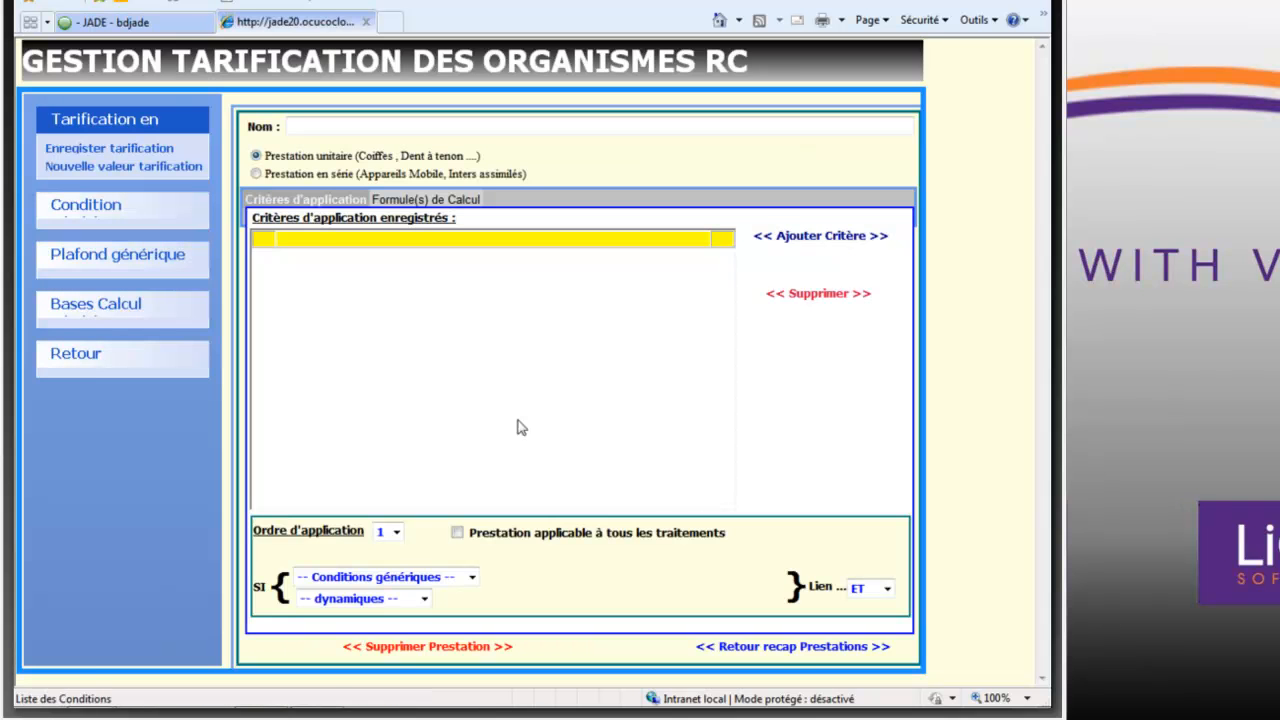
click(424, 599)
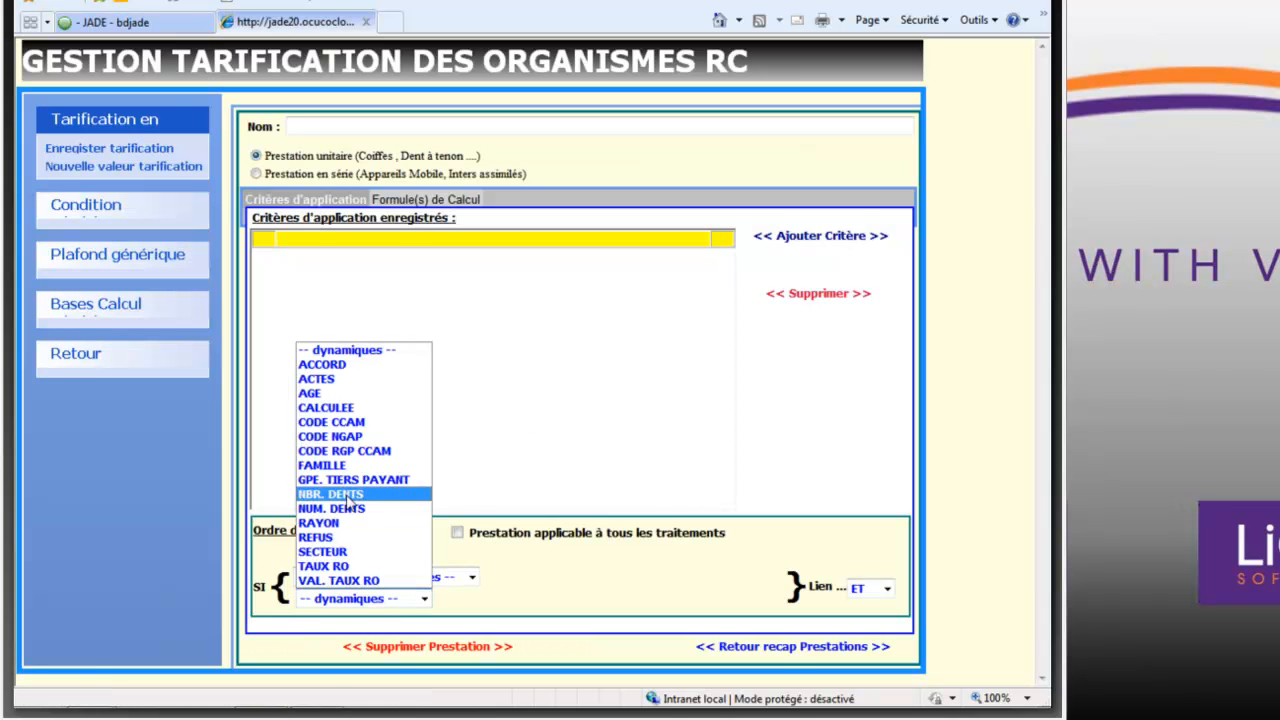
click(345, 451)
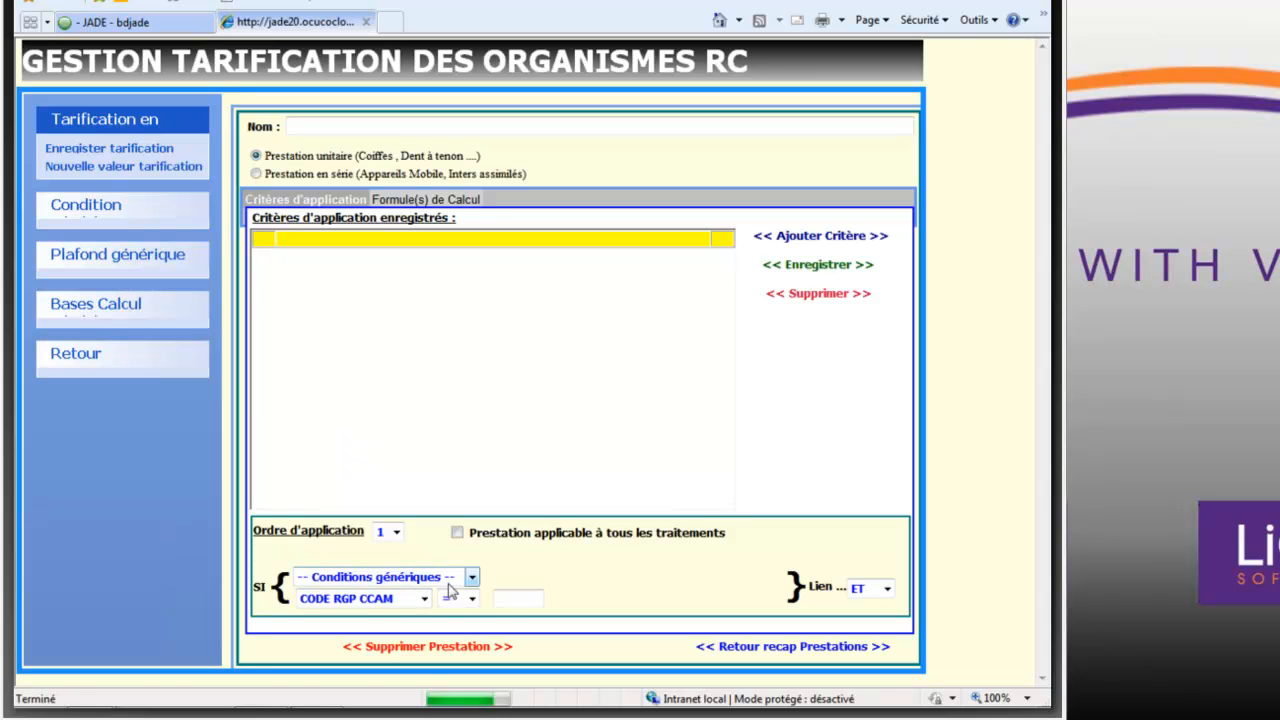
click(512, 602)
text(IV)
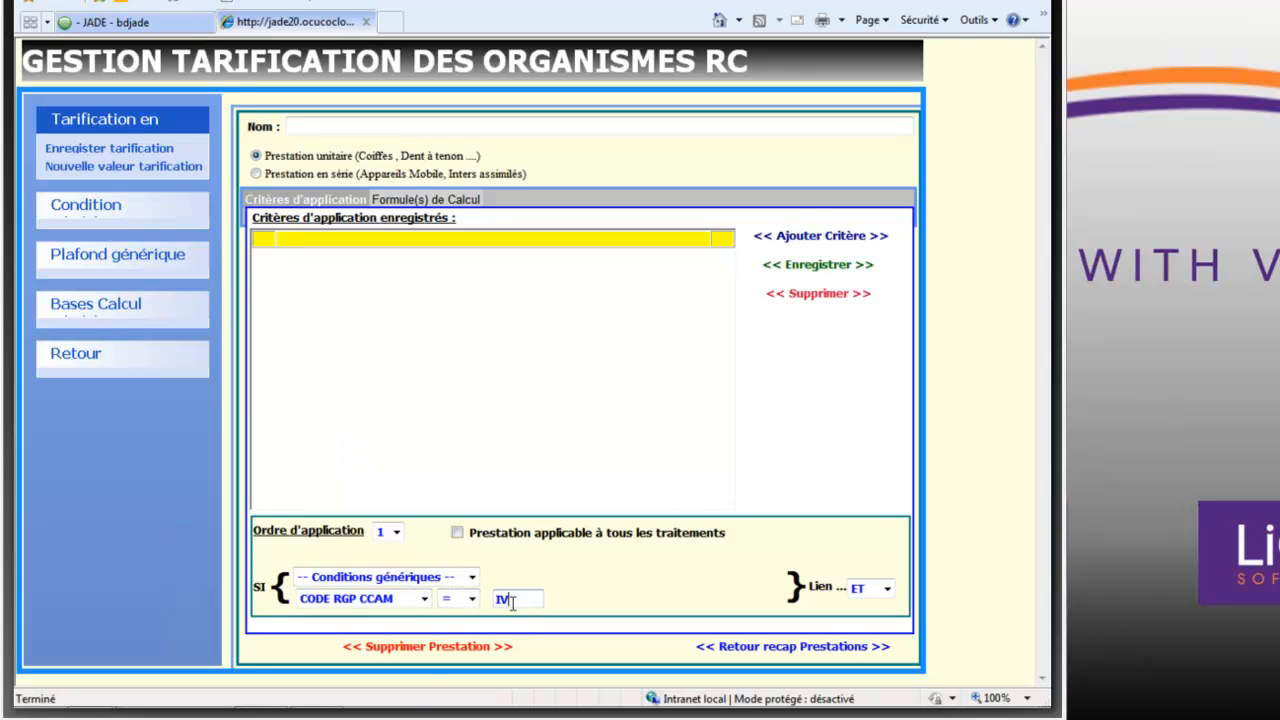
key(BackSpace)
text(CO)
click(797, 268)
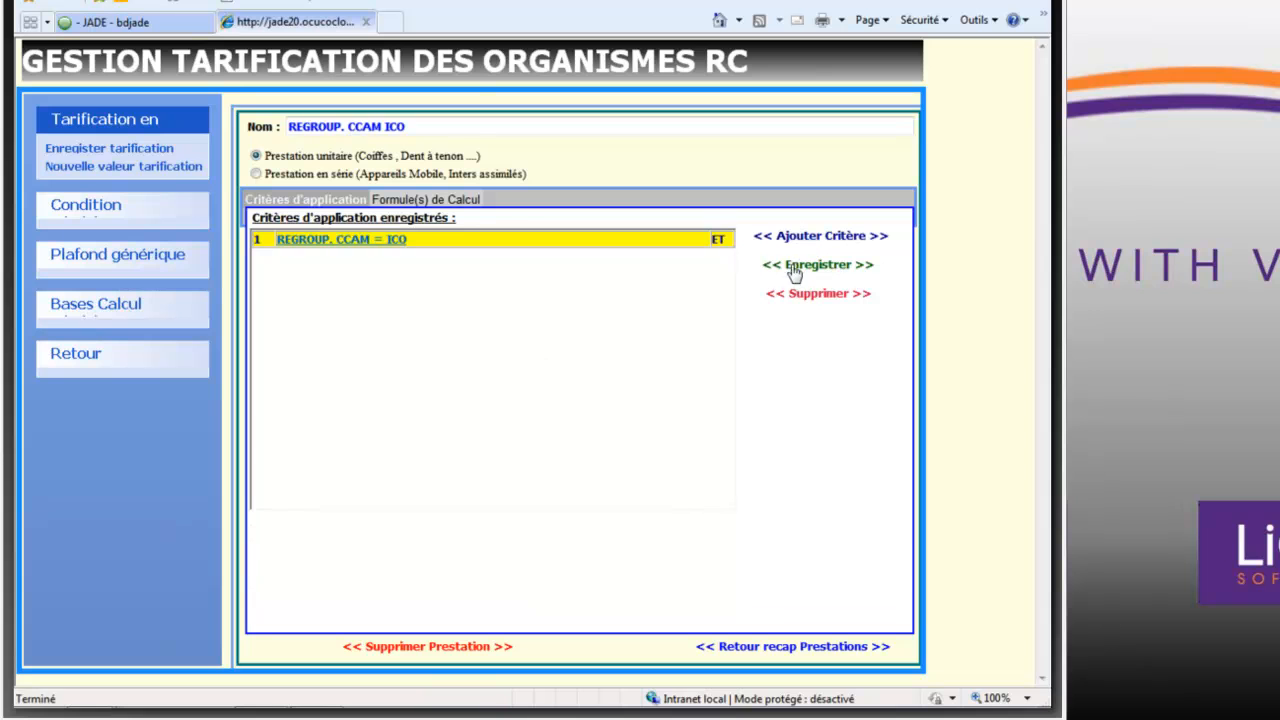
- Save a calculation formula of 175 % DU TARIF DE RESPONSABLITE without the Regime Obligatoire benefit, and return to the service summary
click(469, 202)
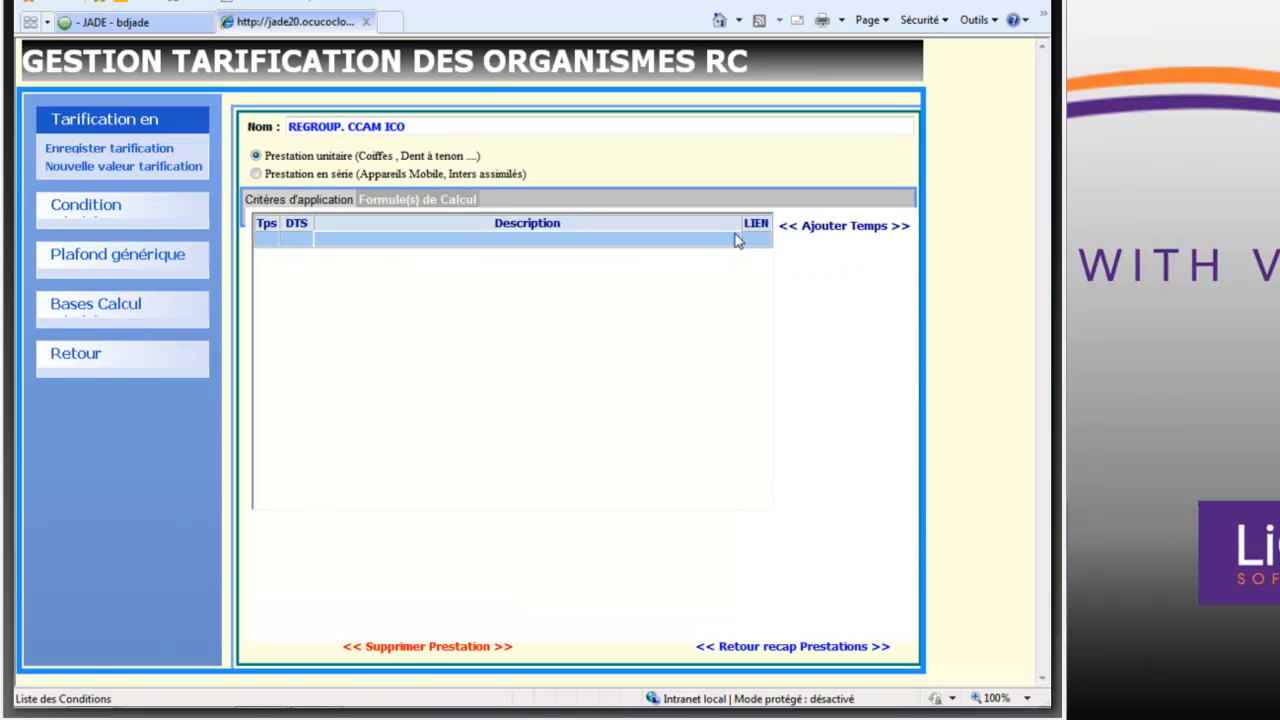
click(829, 230)
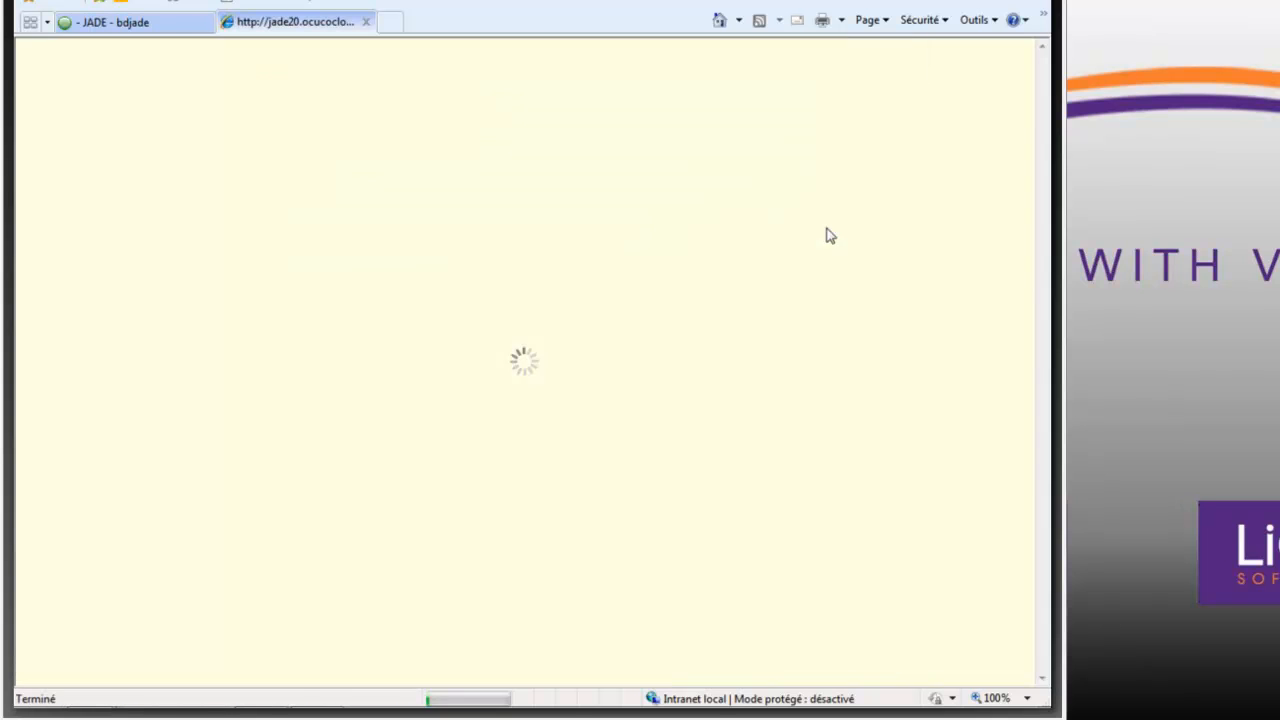
click(376, 562)
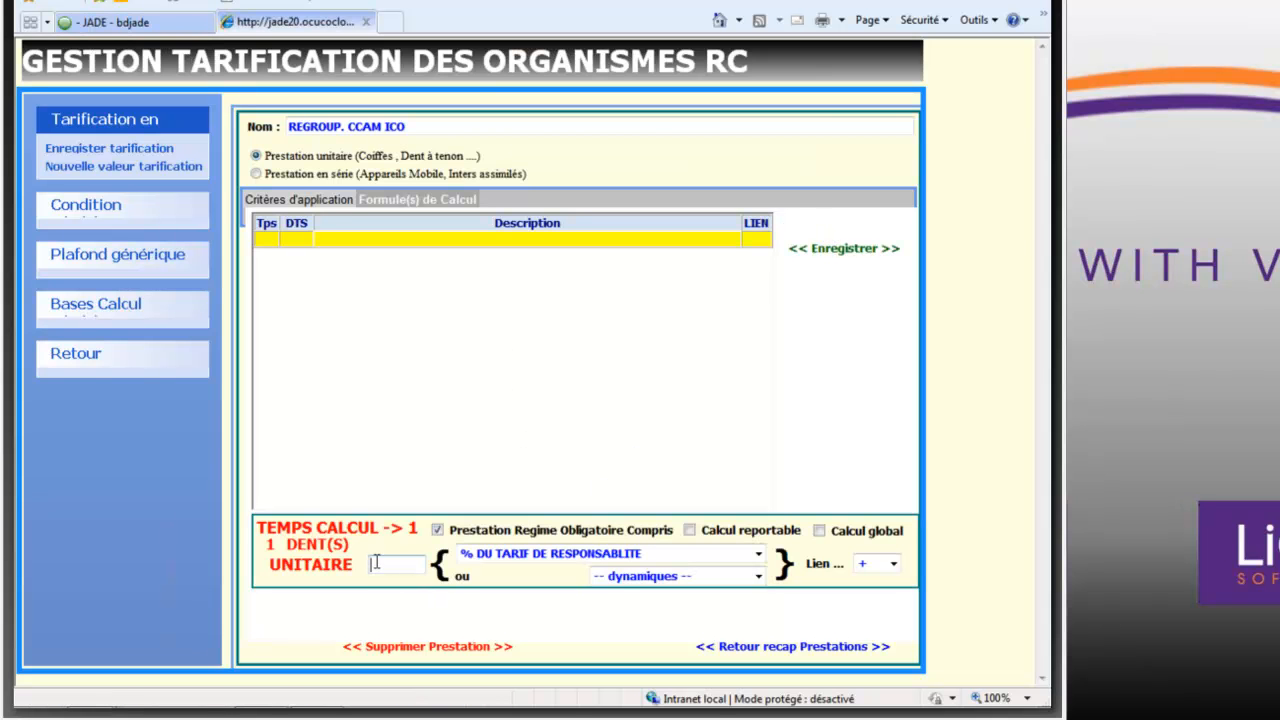
text(175)
click(437, 531)
click(845, 252)
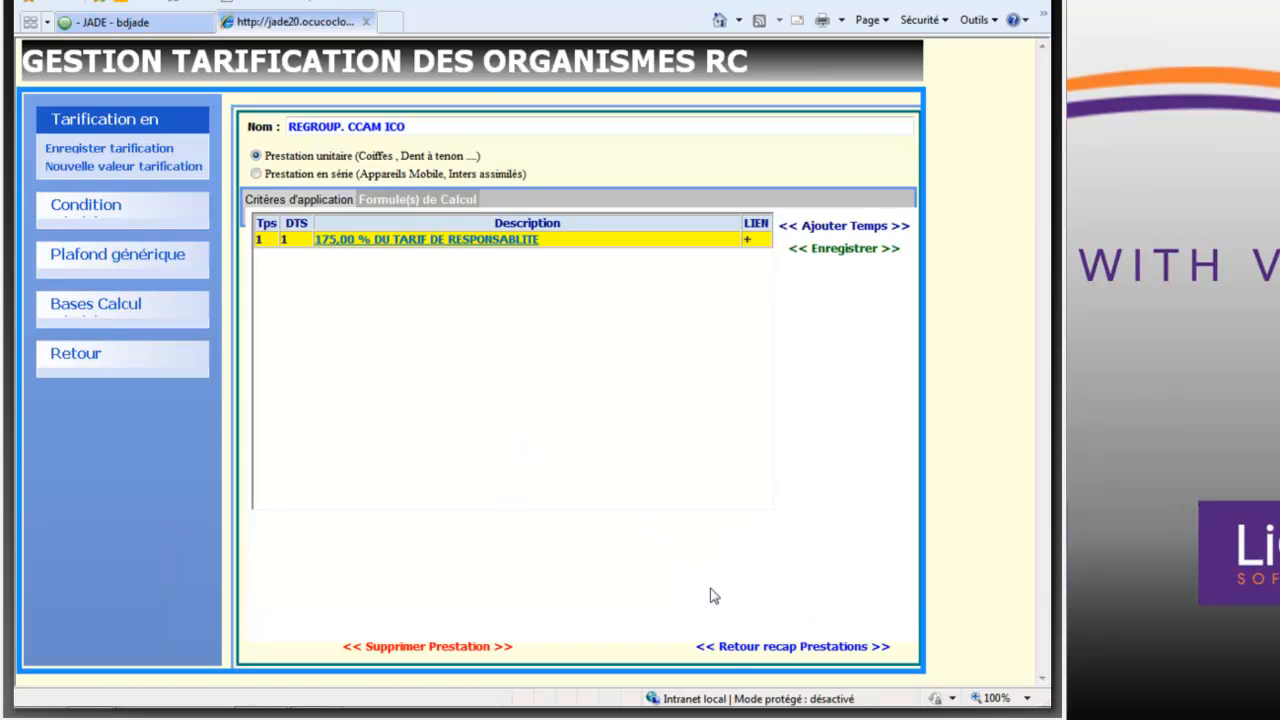
click(740, 648)
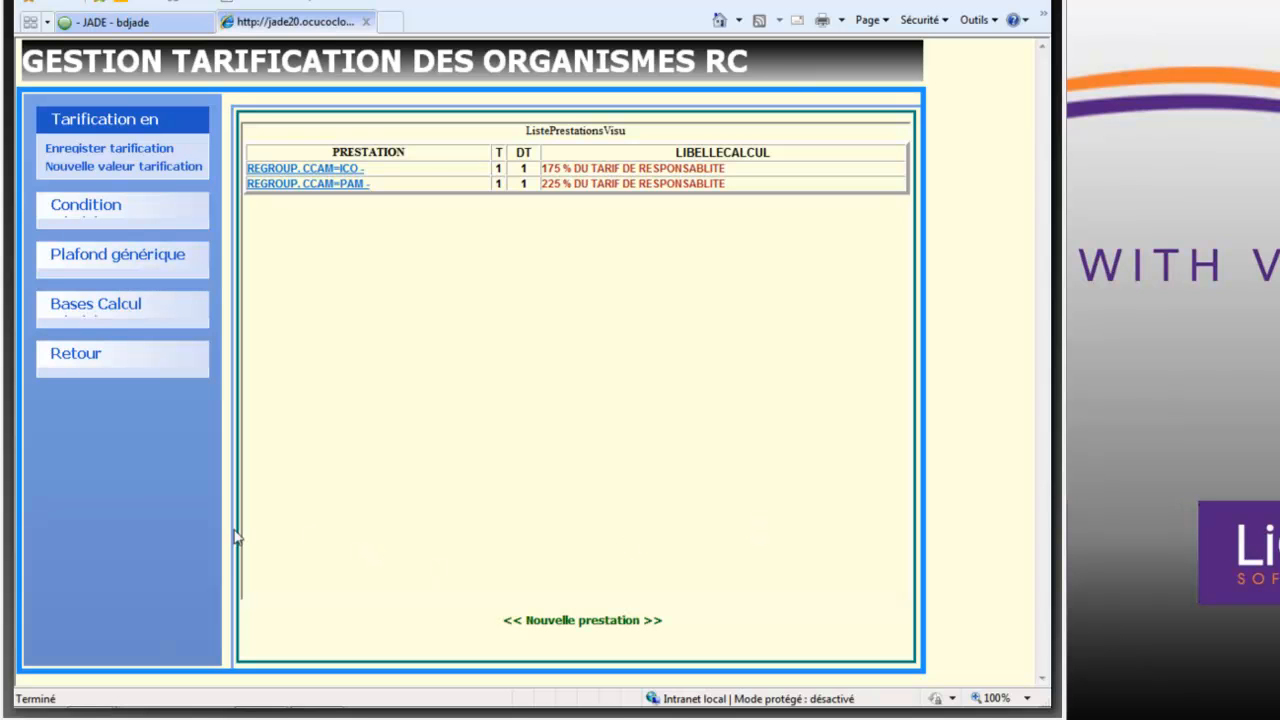
- Leave the MGEN CCAM tariff settings, close the contract window and return to the patient area of Jade
click(75, 358)
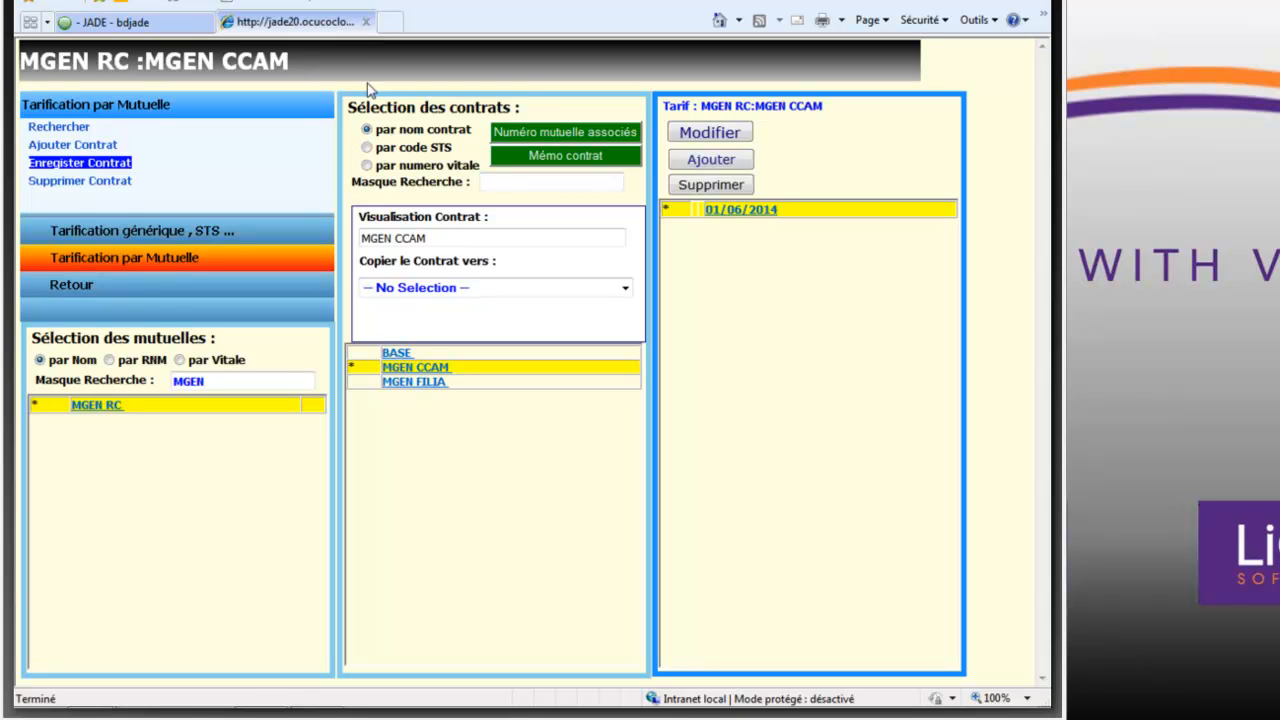
click(364, 26)
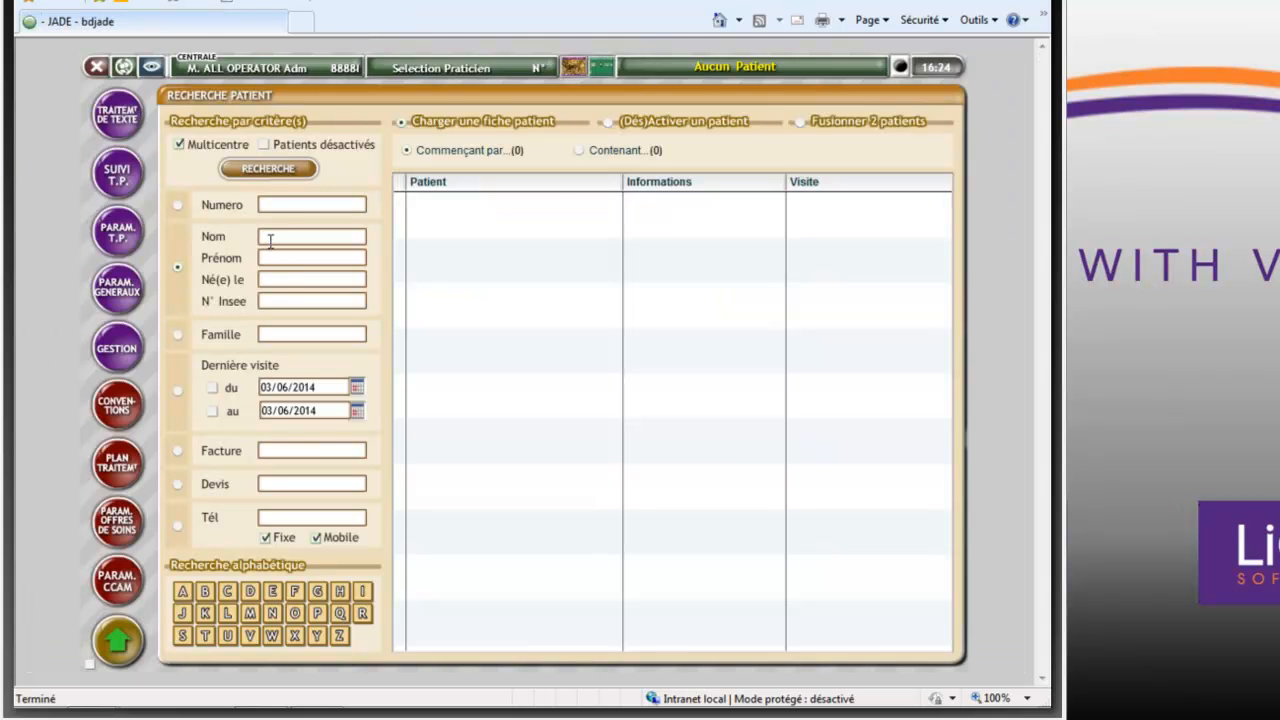
click(601, 67)
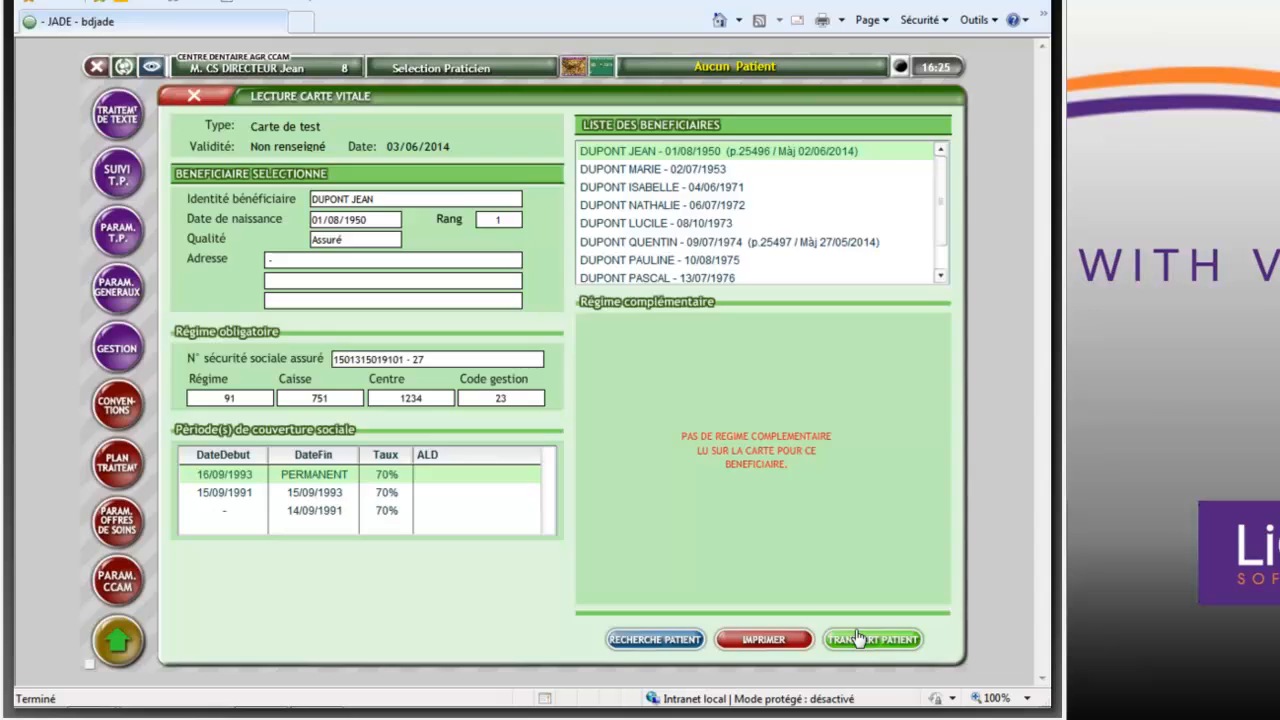
click(873, 639)
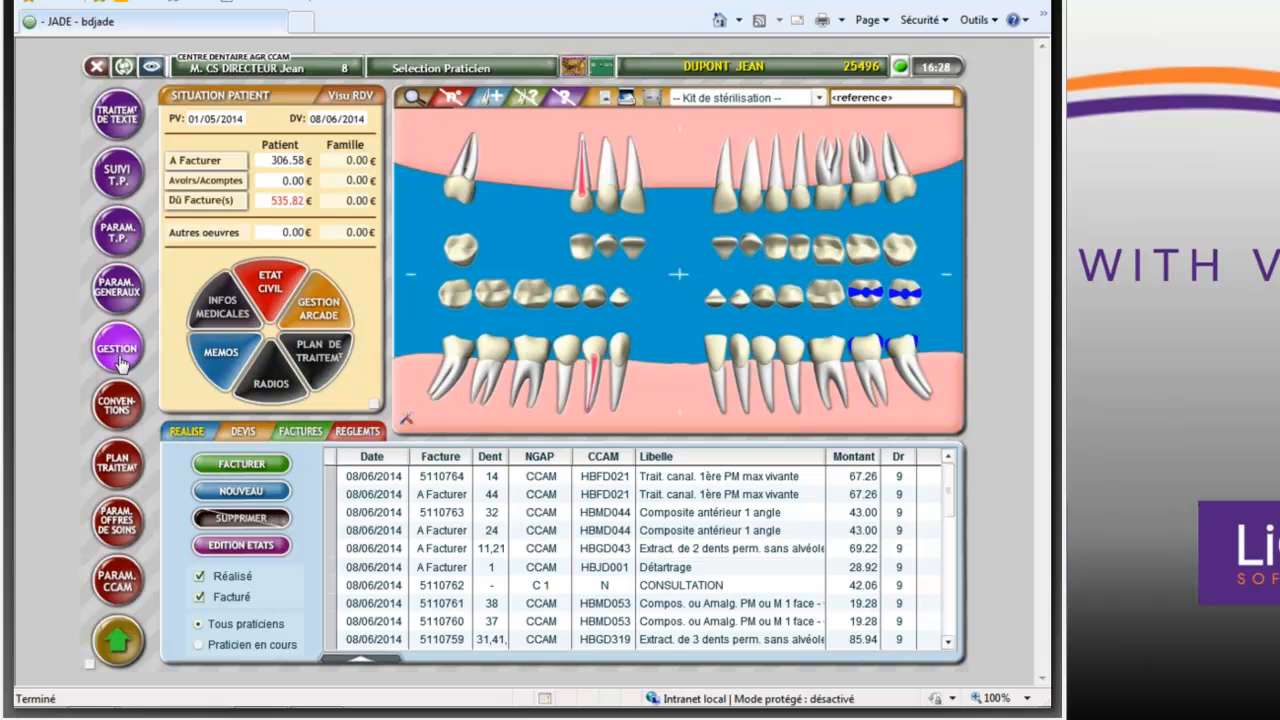
- Select the practitioner and choose the act Proth. amov. complète rési. from the Amov.- rési.définitive family for a quote
click(488, 70)
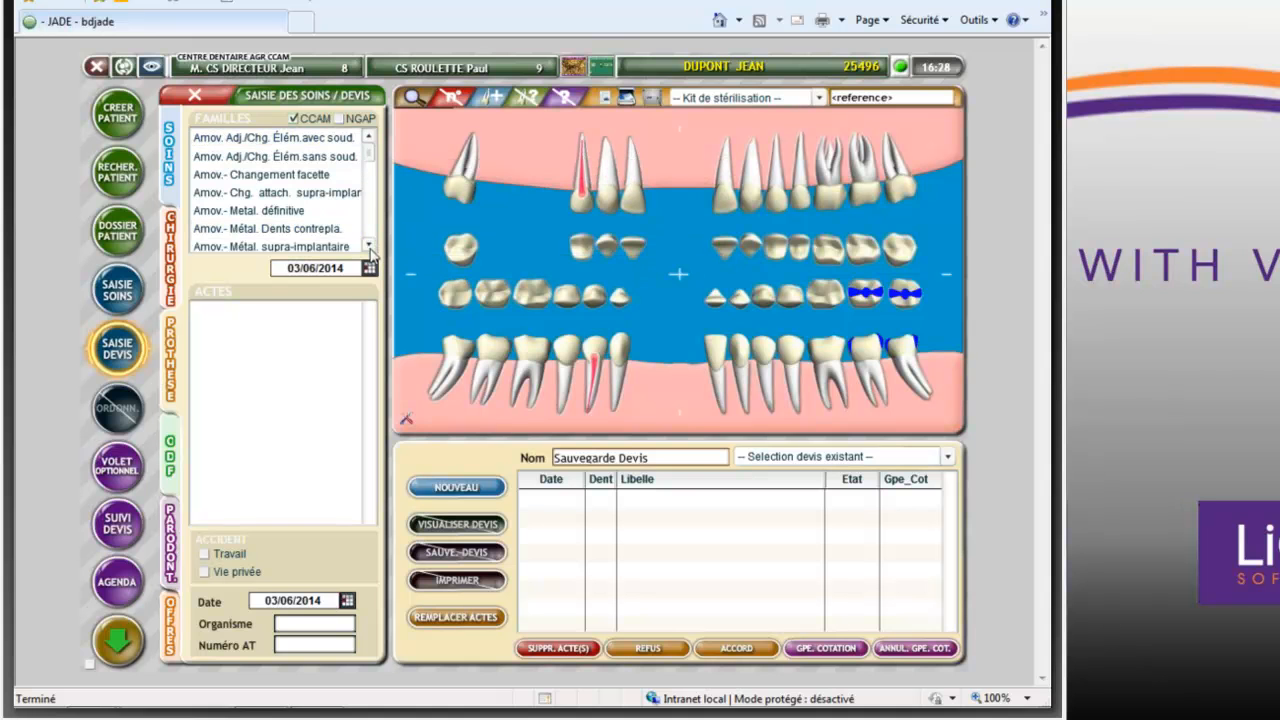
scroll(370, 250, down, 5)
click(275, 229)
scroll(370, 250, down, 2)
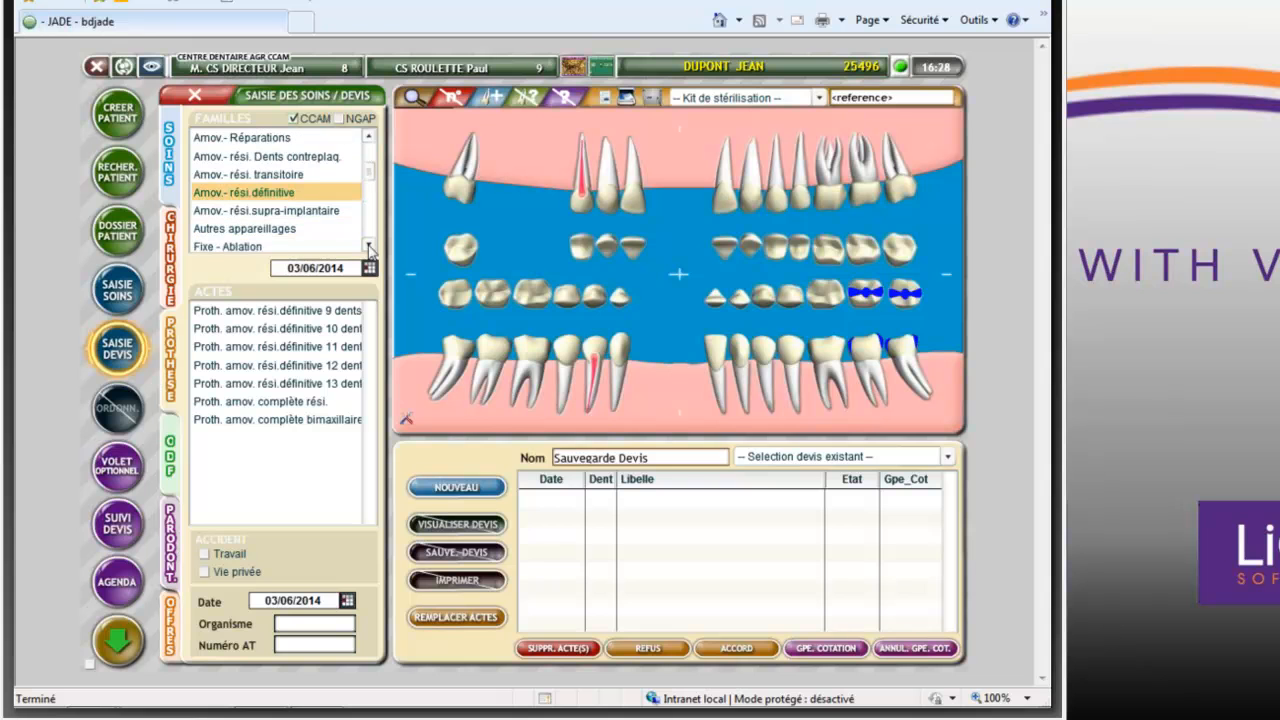
click(297, 405)
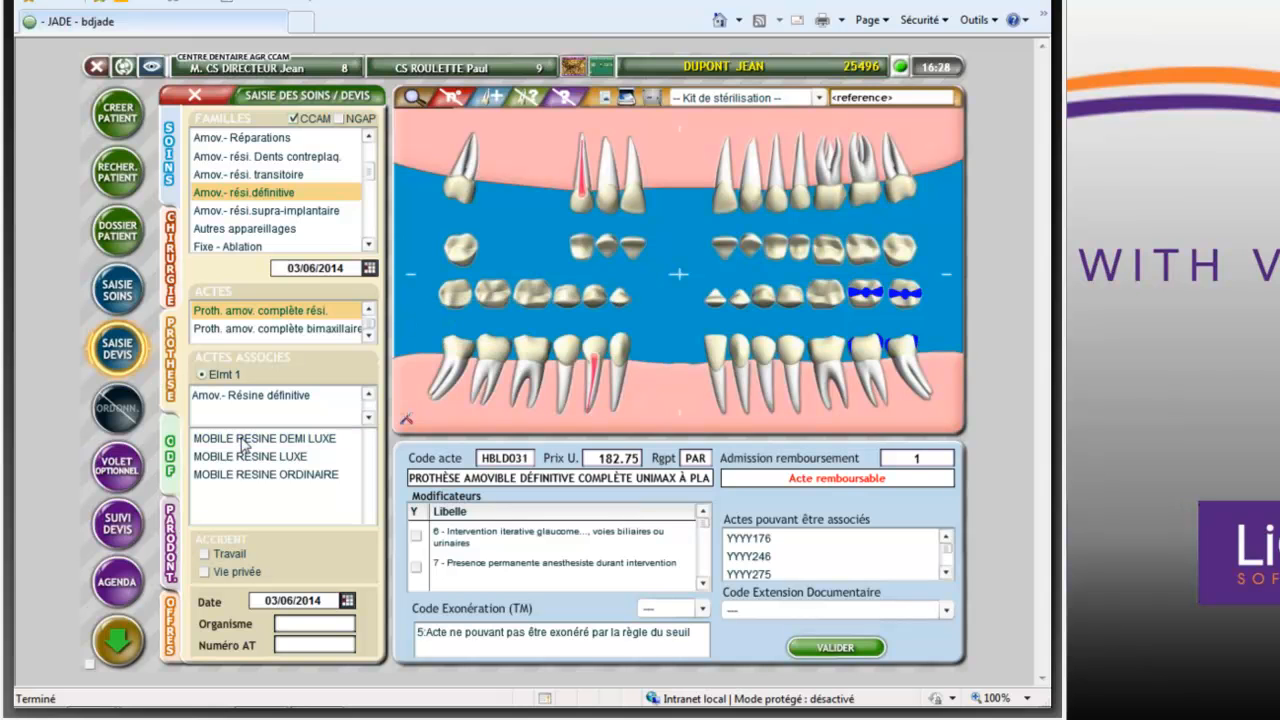
- Add MOBILE RESINE DEMI LUXE for upper teeth 17 to 27, excluding both upper wisdom teeth, and save the quote
click(411, 231)
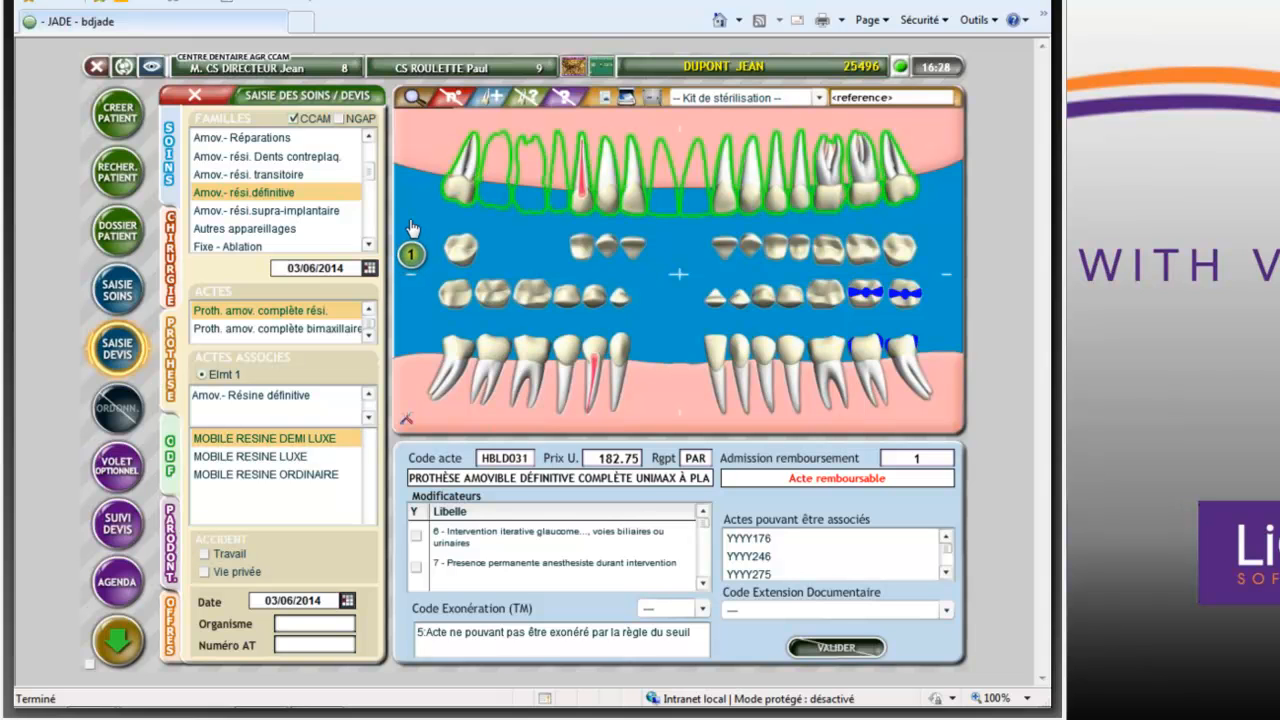
click(464, 187)
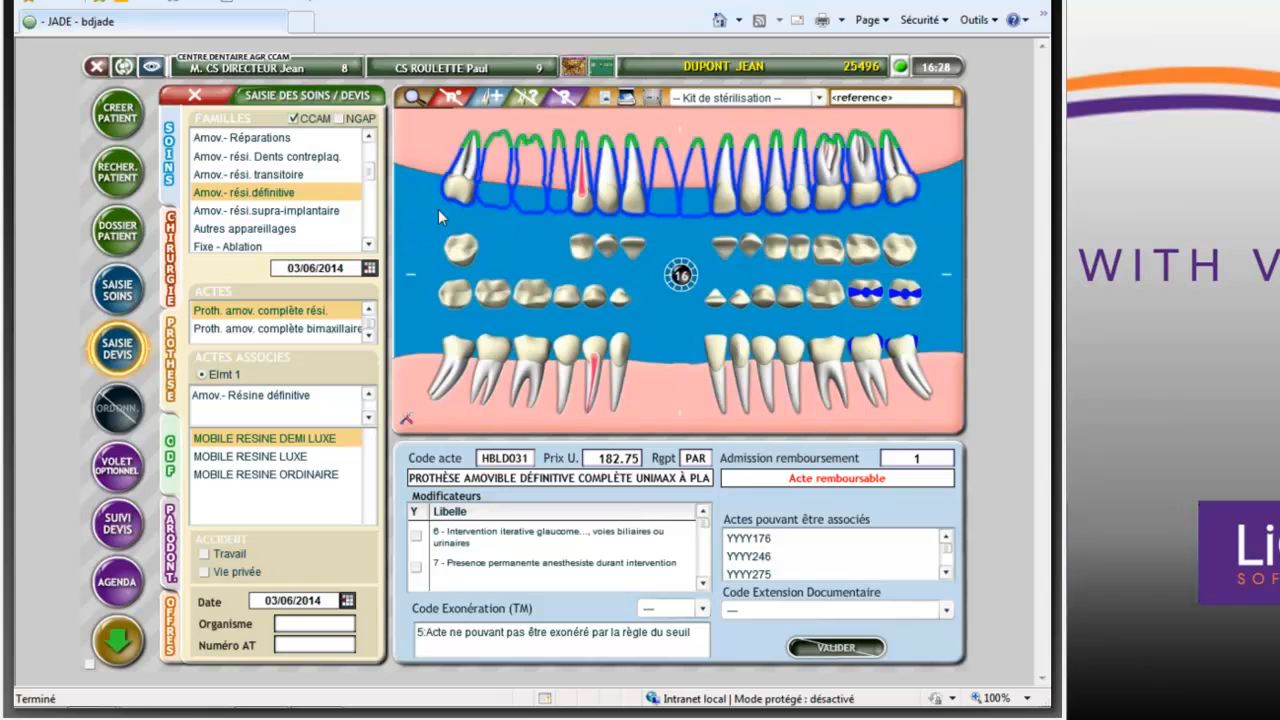
click(909, 186)
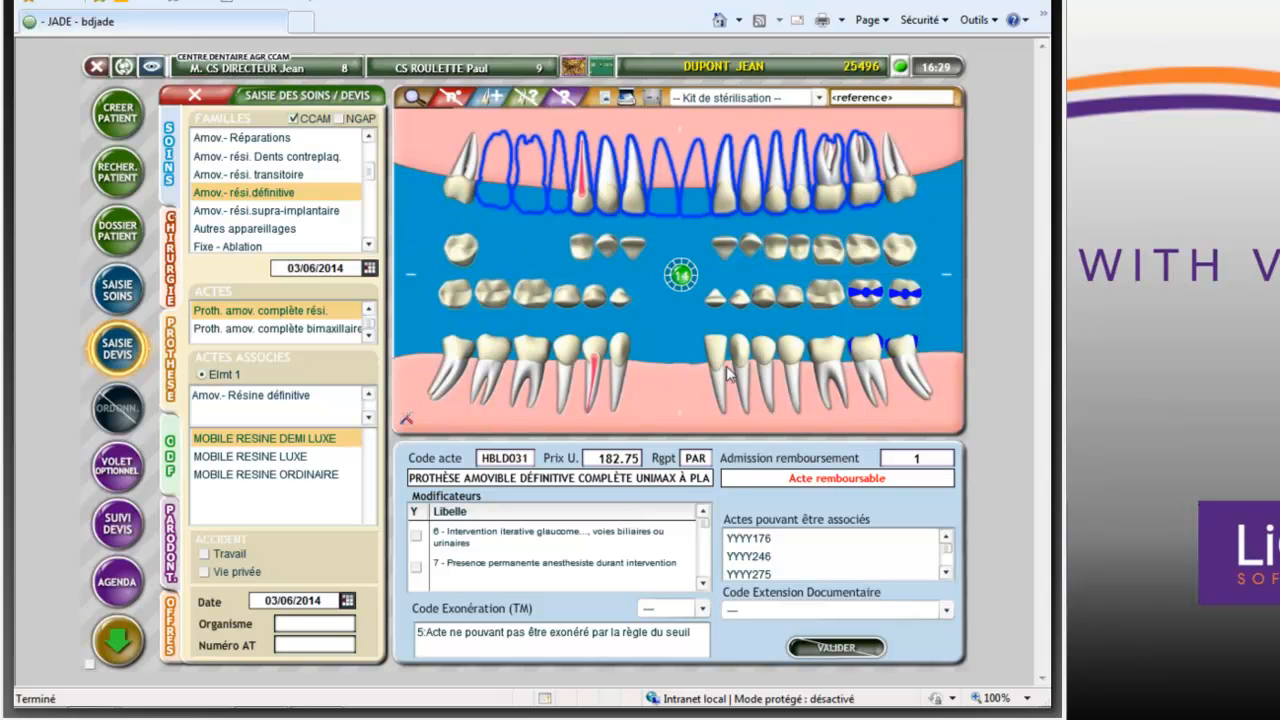
click(681, 276)
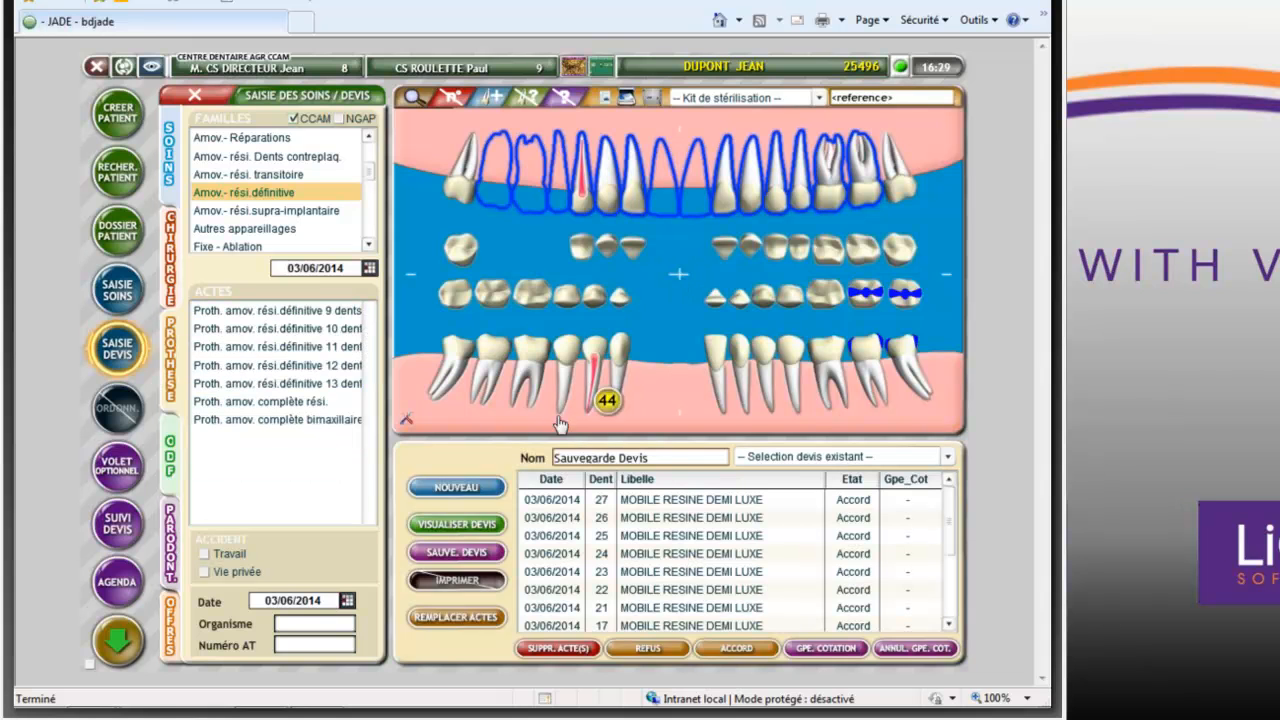
click(457, 554)
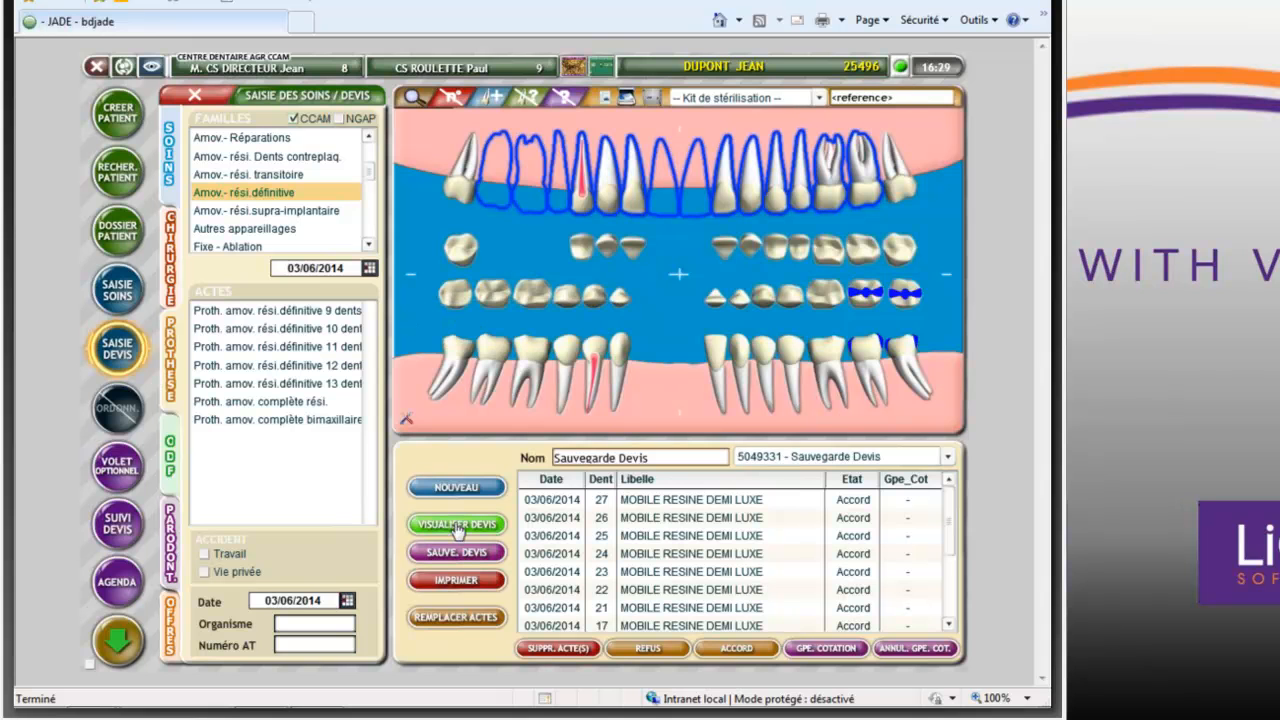
- Open the quote's prior agreement request, record an RC1 coverage of 350 for act HBLD031, validate it and return to the quote details
click(457, 527)
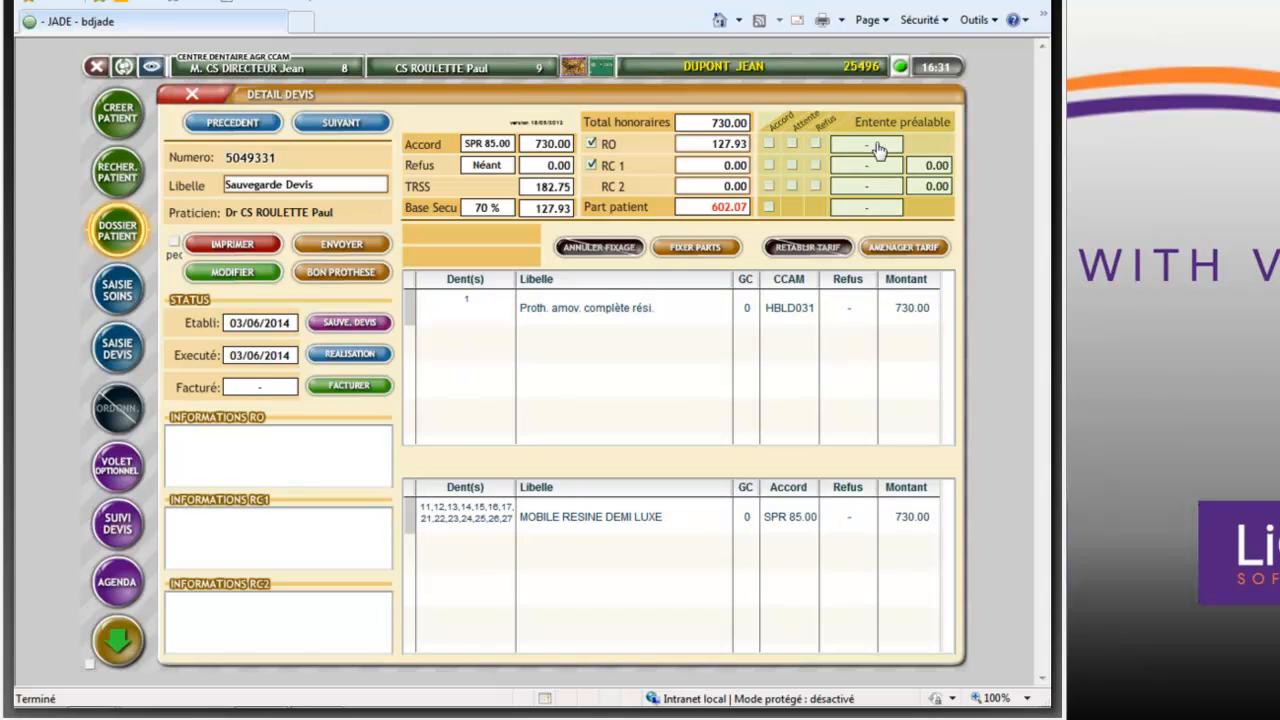
click(876, 146)
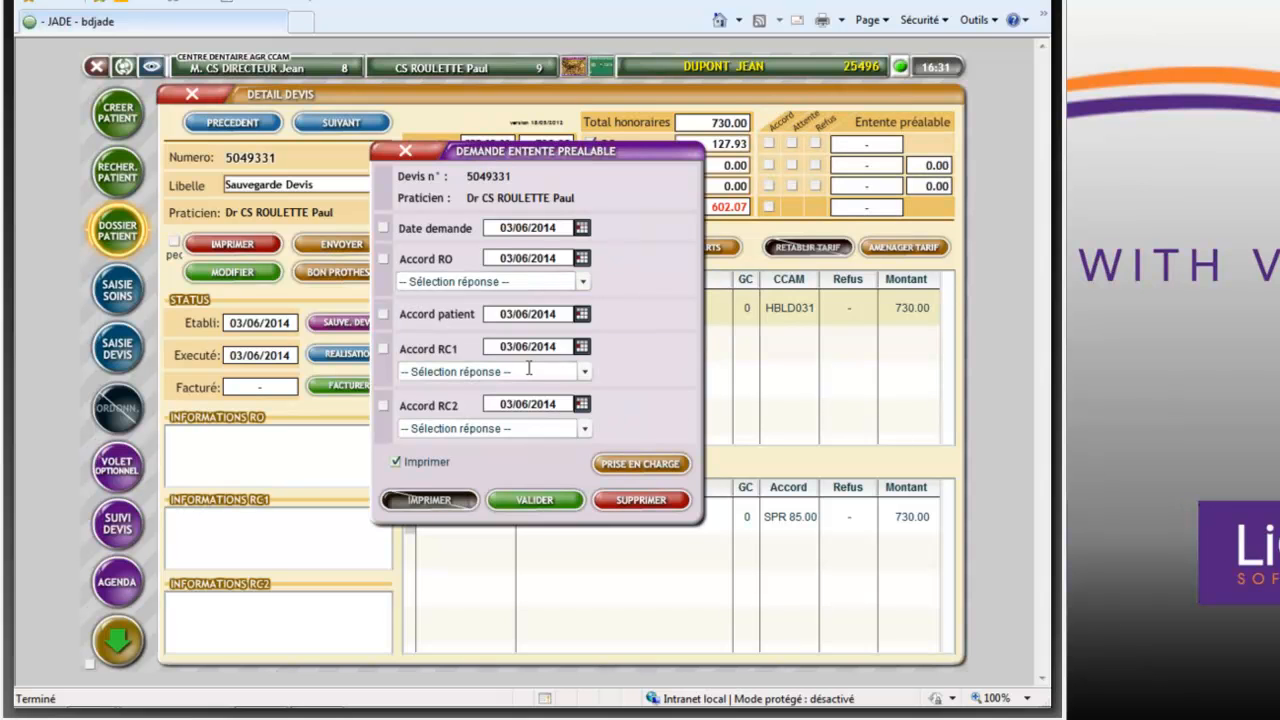
click(636, 466)
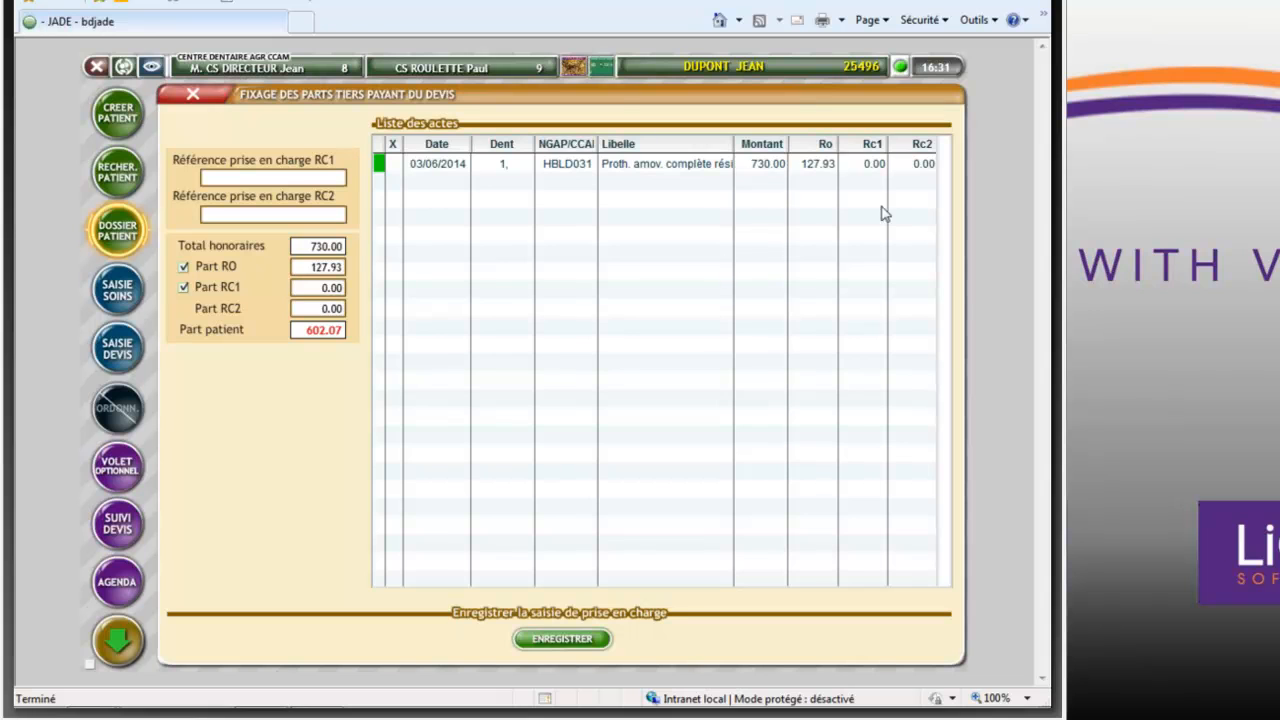
click(870, 166)
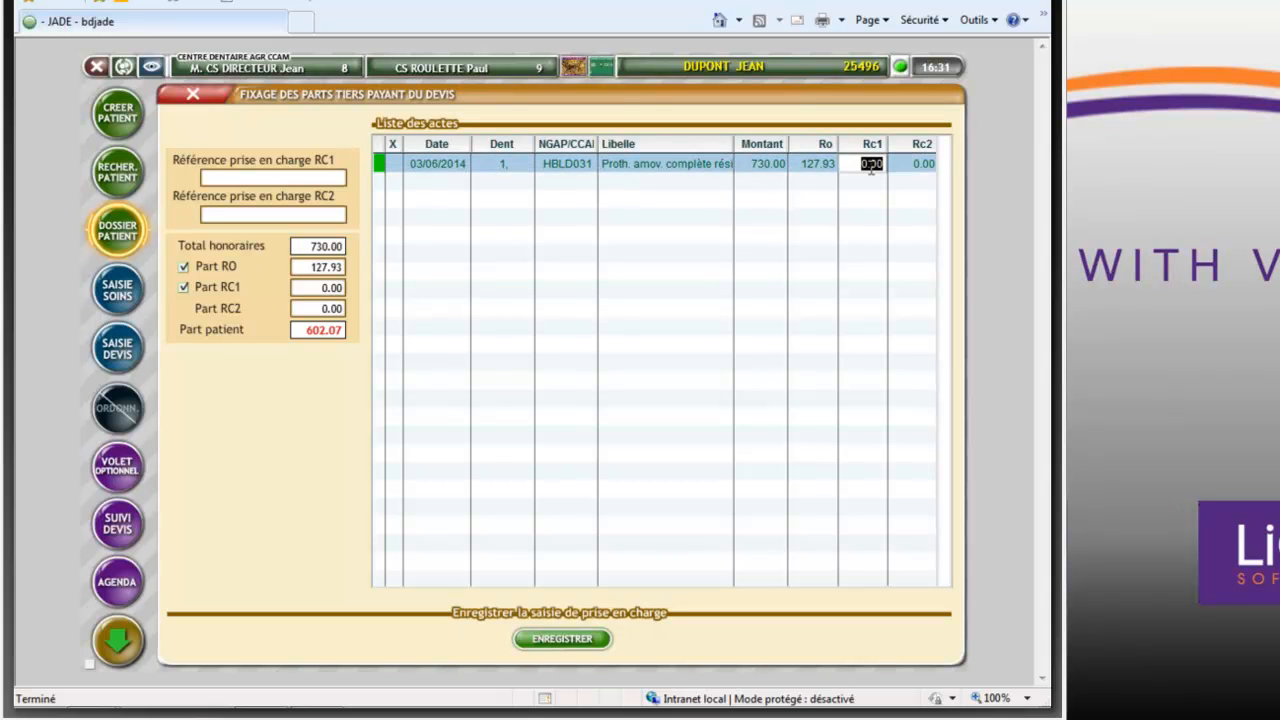
text(350)
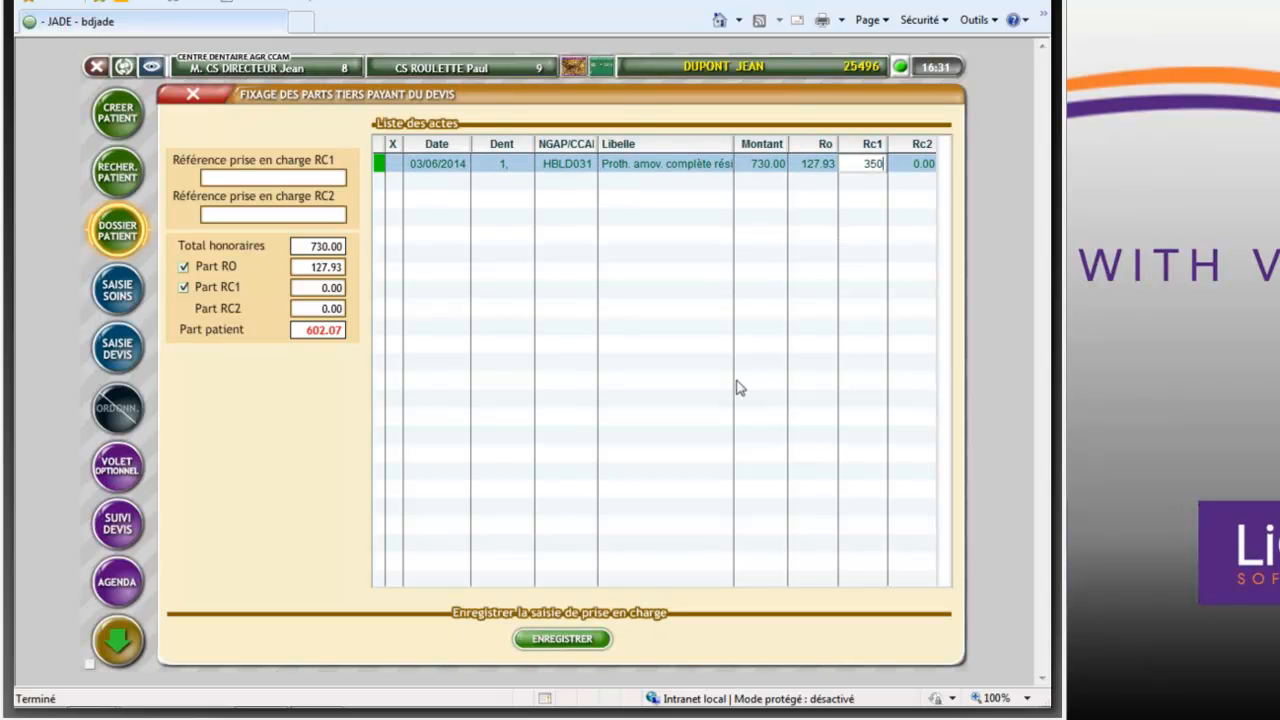
click(564, 639)
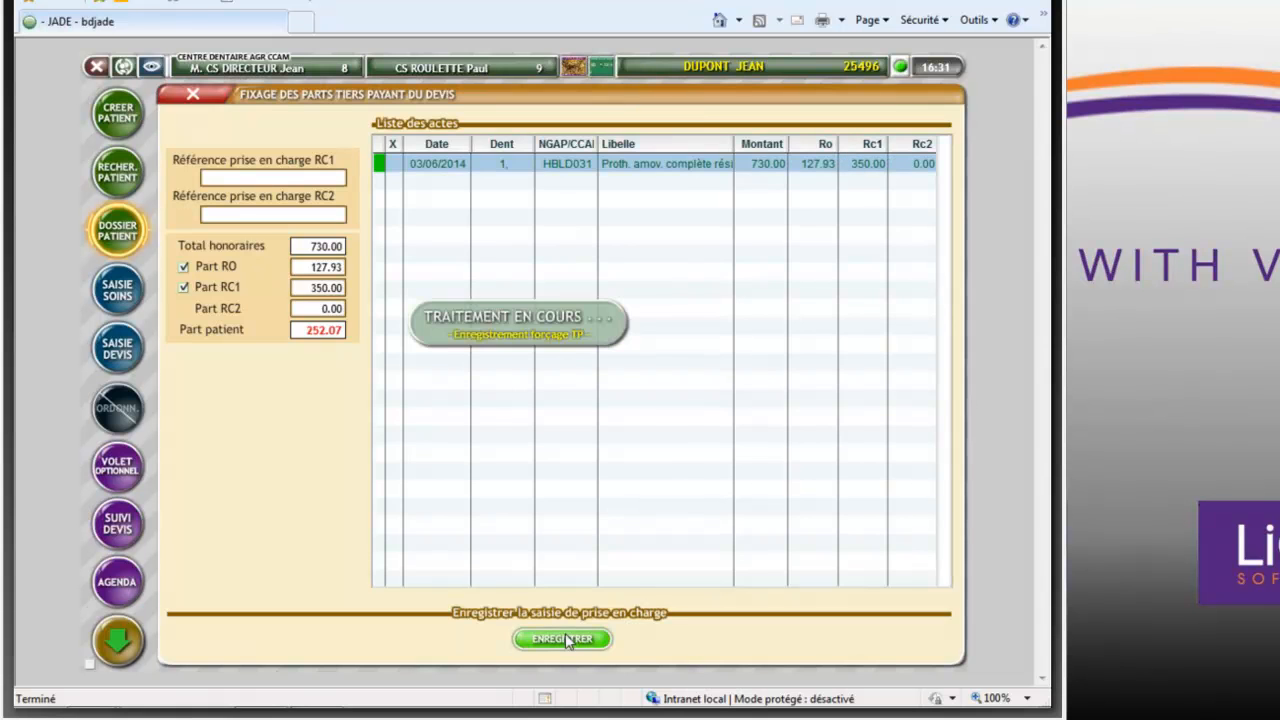
click(536, 501)
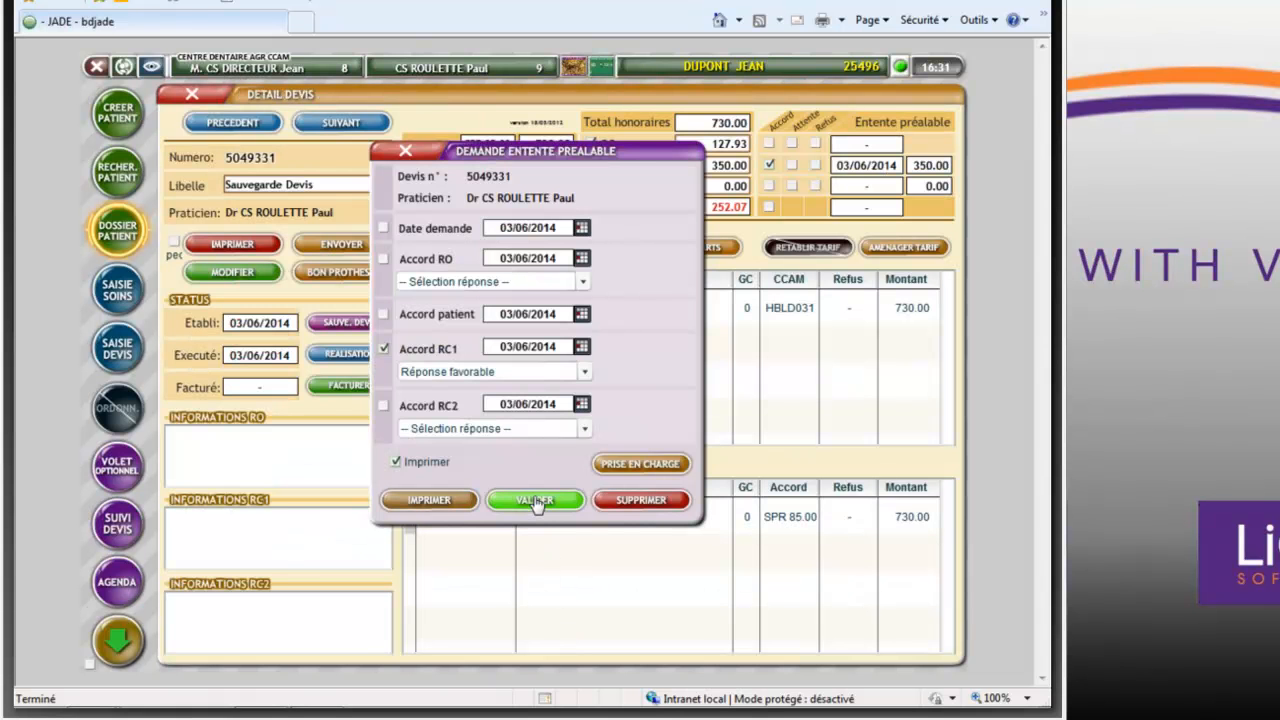
click(405, 152)
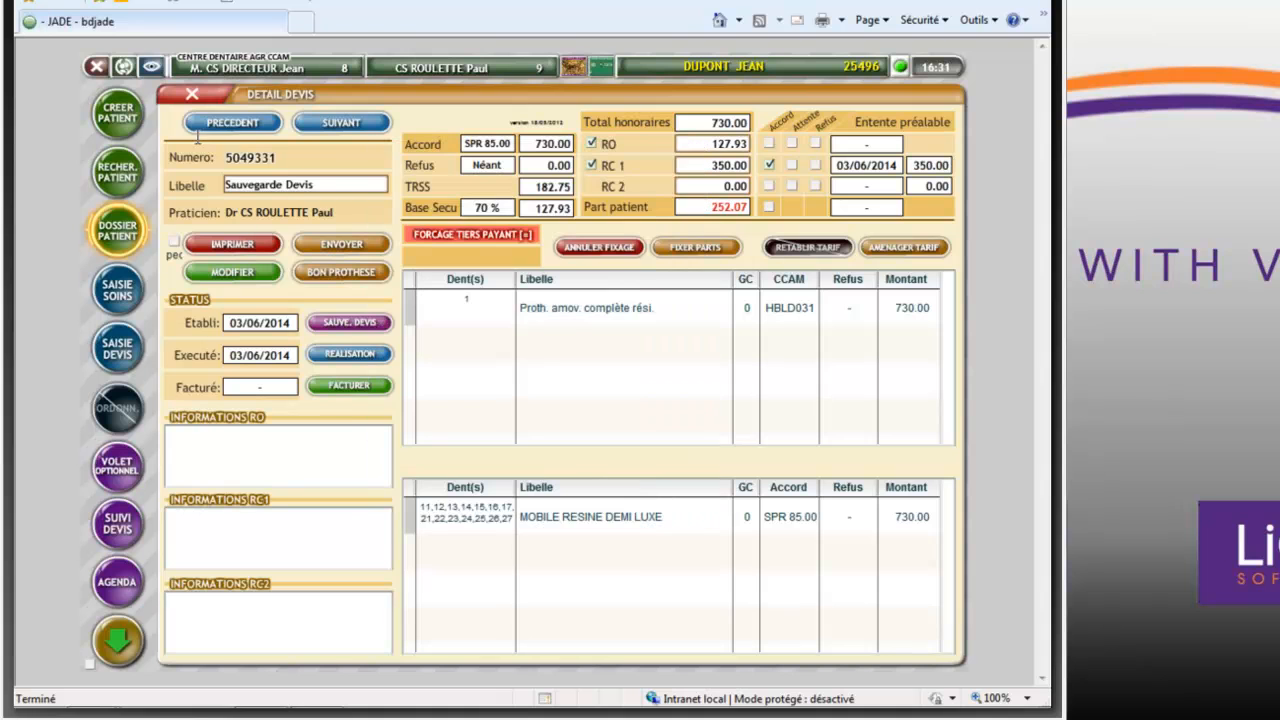
- Invoice the quote as a desynchronised FSE with DRE and validate the third-party payment summary
click(343, 389)
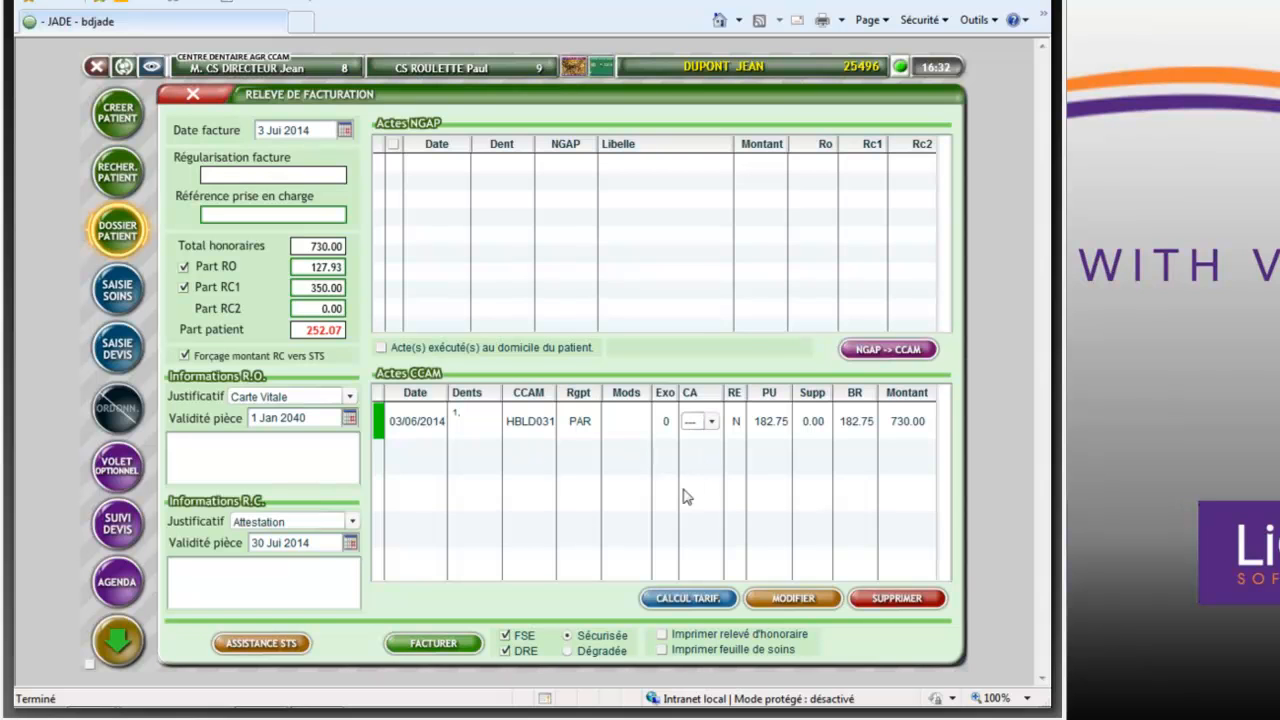
click(452, 645)
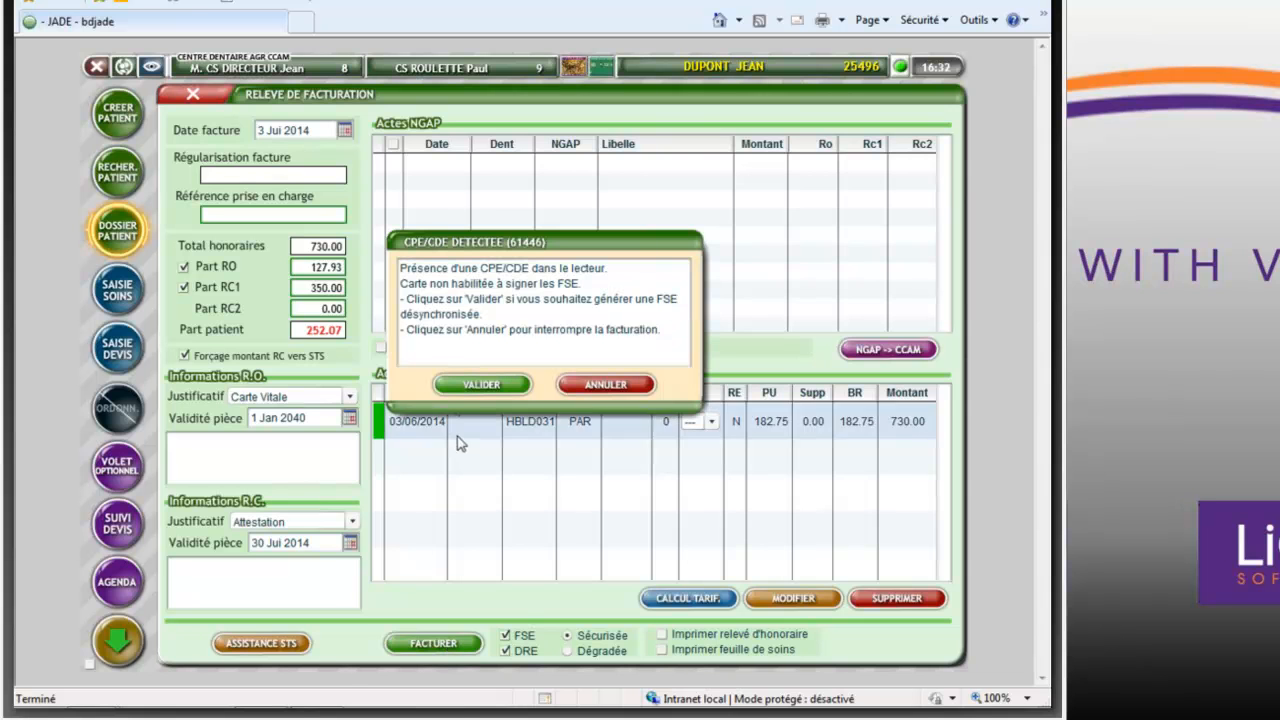
click(472, 386)
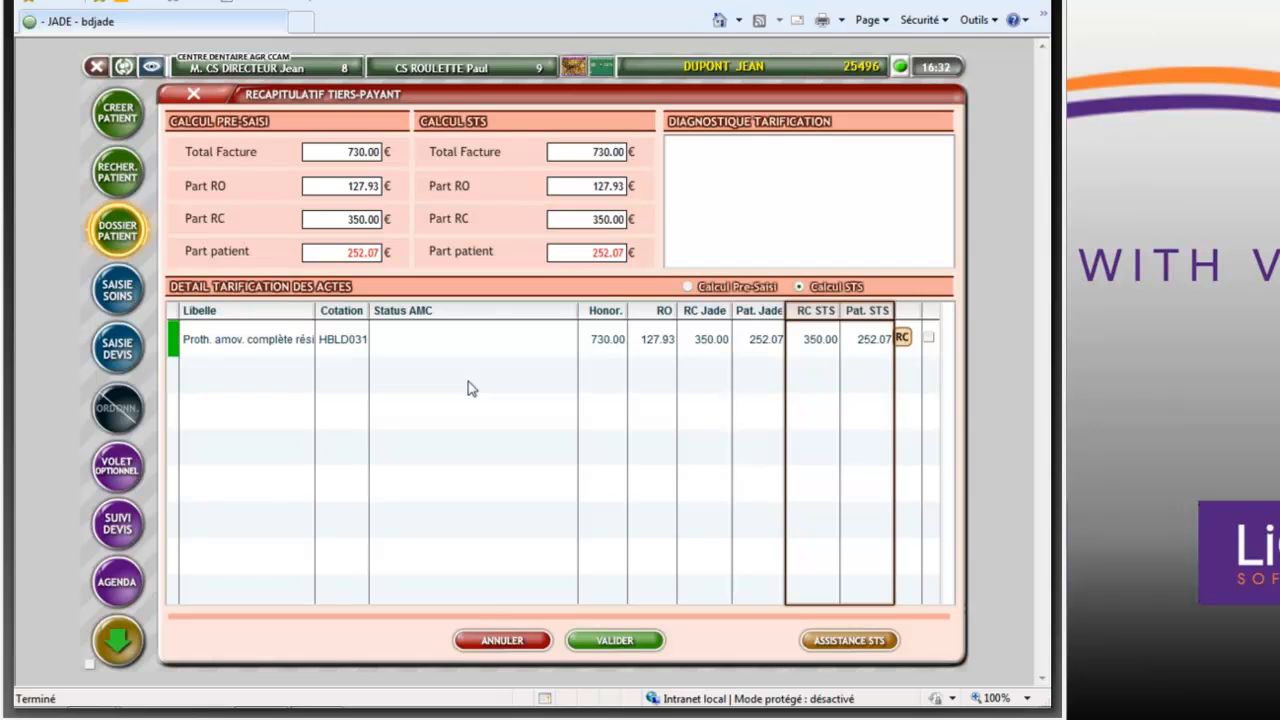
click(618, 640)
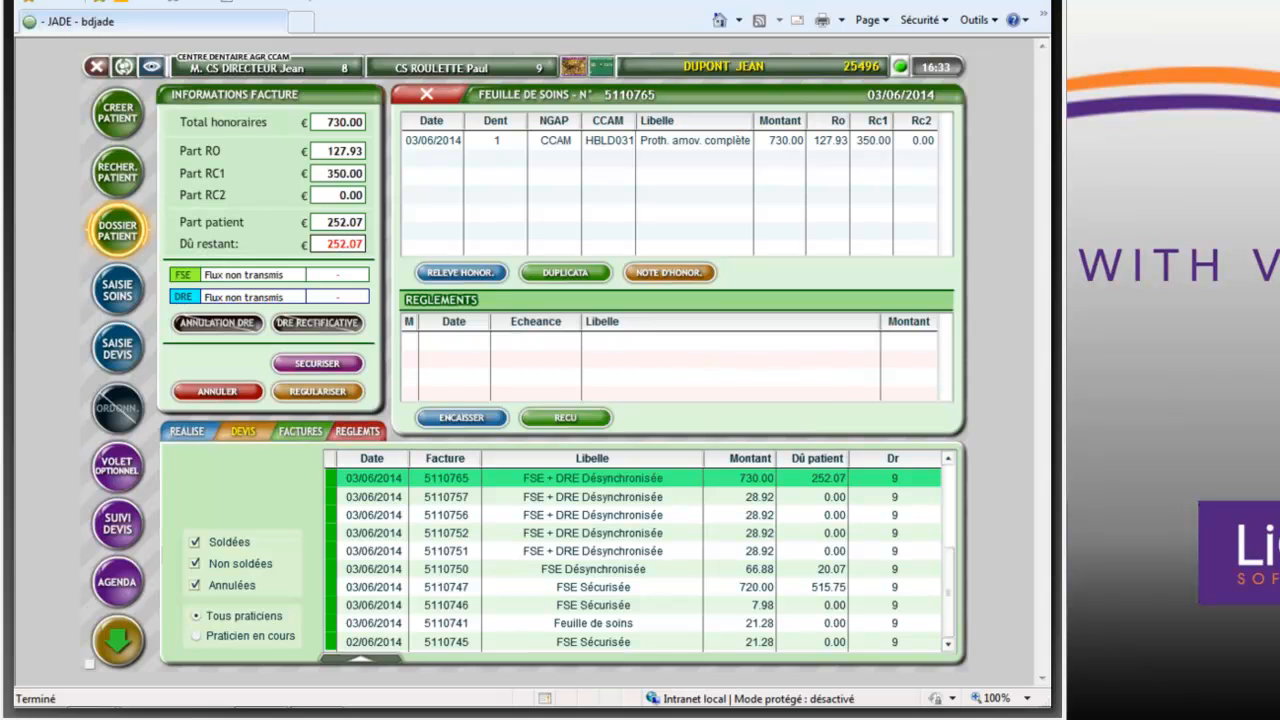
- Switch to the Jade 2.0 presentation PDF and display its closing slide announcing the next session
key(alt+Tab)
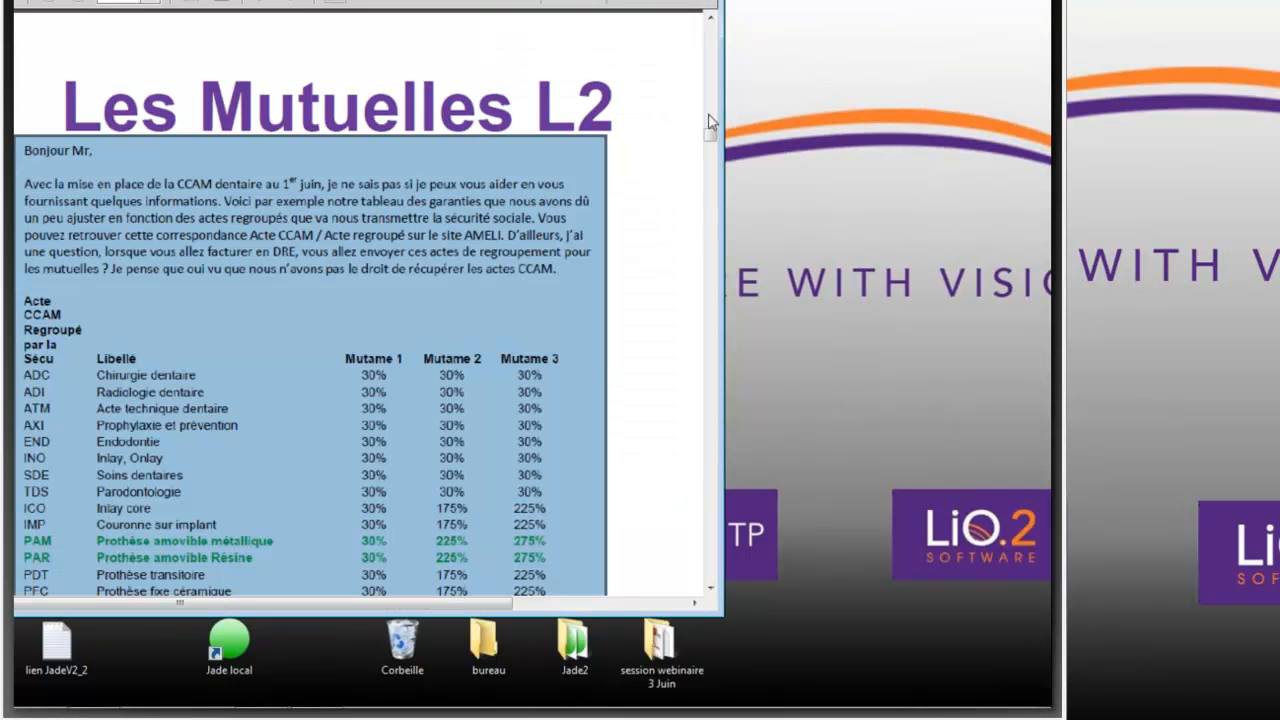
key(super+d)
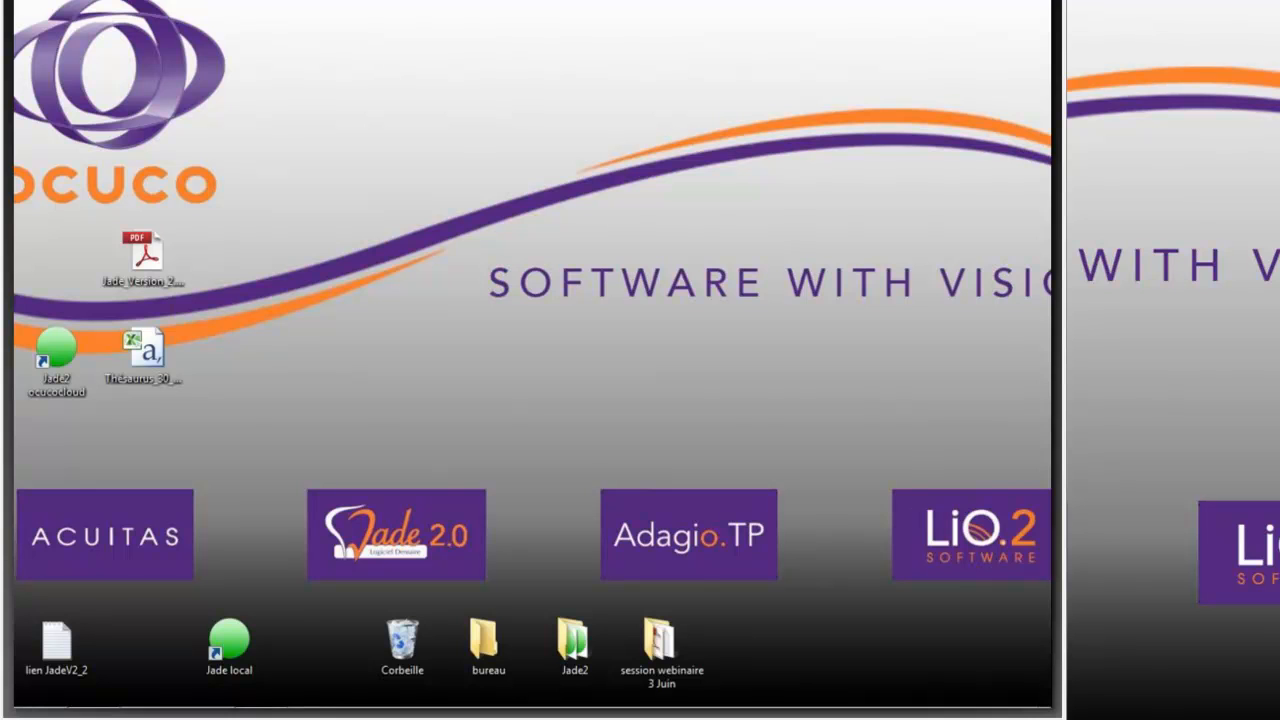
key(alt+Tab)
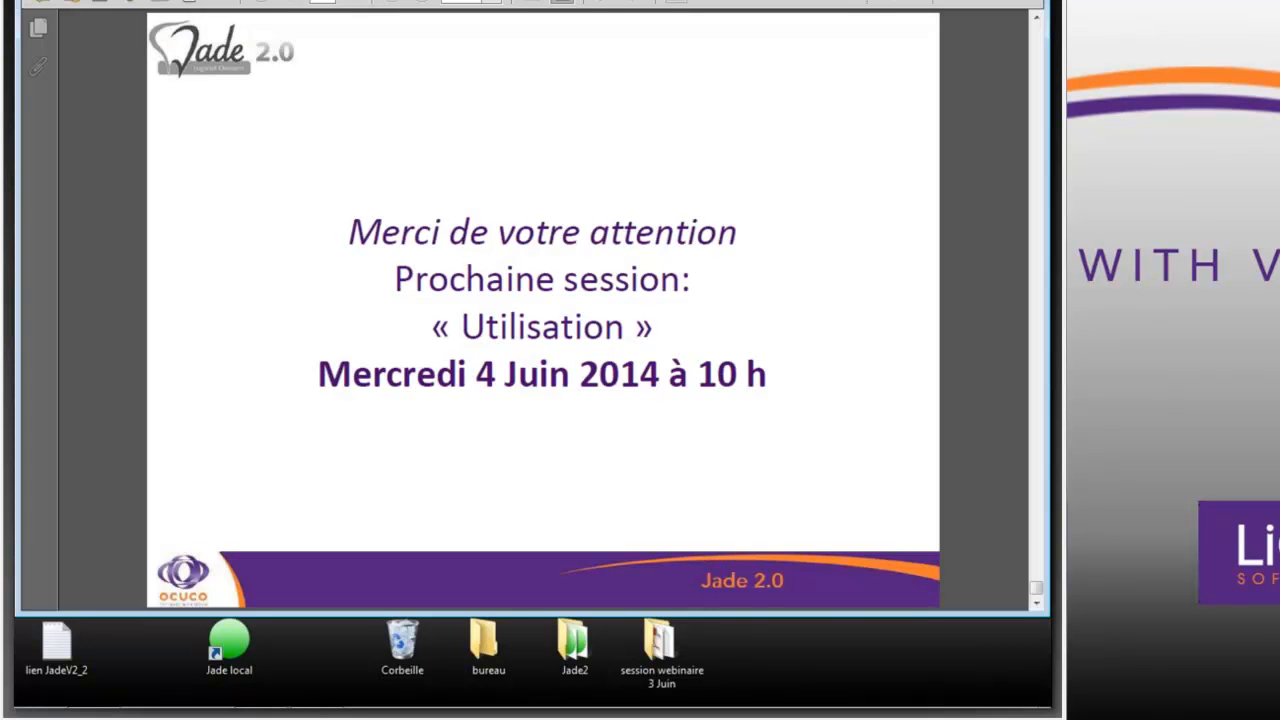